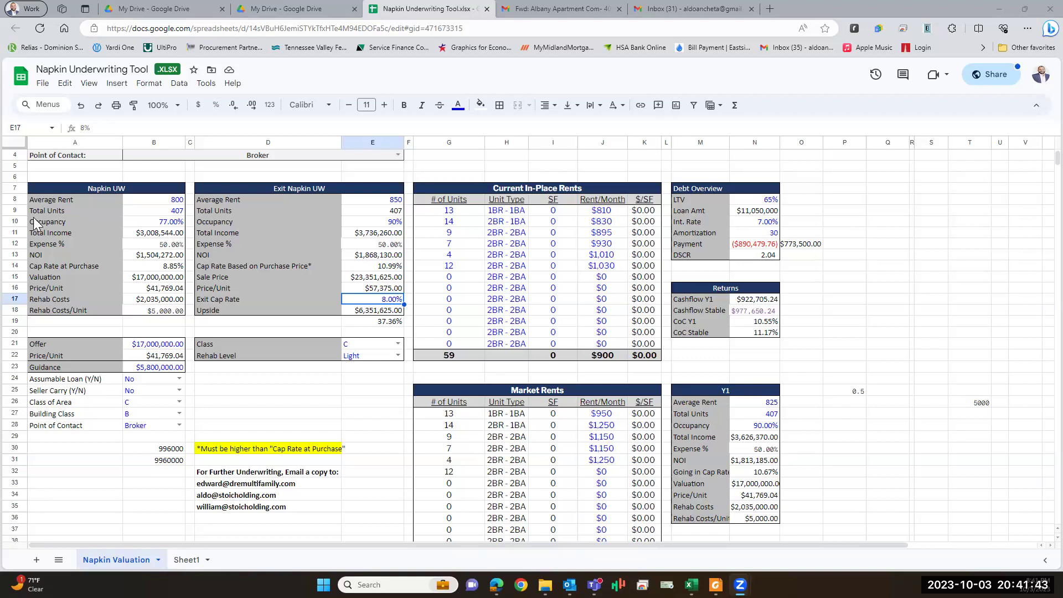
Clear the two stray numbers in cells B30:B31 below the deal details.
{"action": "left_click", "coordinate": [165, 450]}
{"action": "left_click_drag", "start_coordinate": [165, 450], "coordinate": [164, 459]}
{"action": "key", "text": "Delete"}
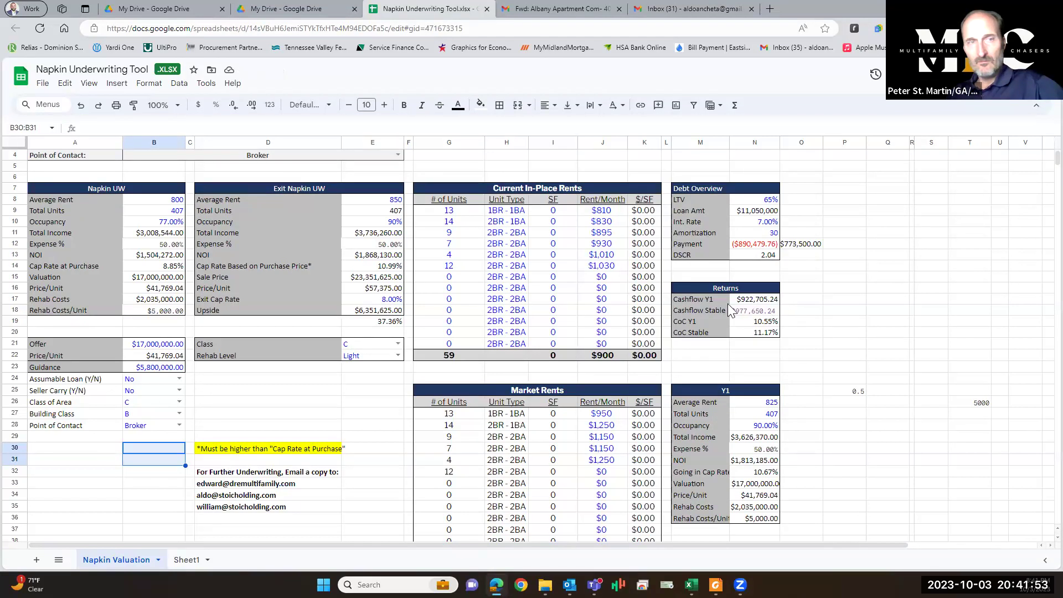
{"action": "left_click", "coordinate": [390, 302]}
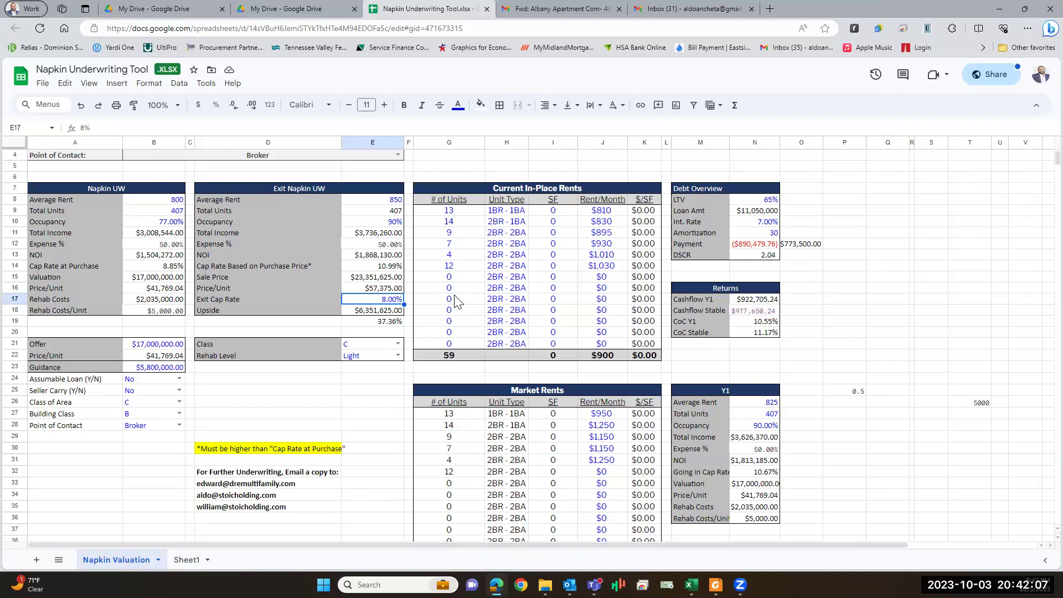
Set the Offer in cell B21 to $25,000,000.
{"action": "left_click", "coordinate": [160, 346]}
{"action": "type", "text": "25000000"}
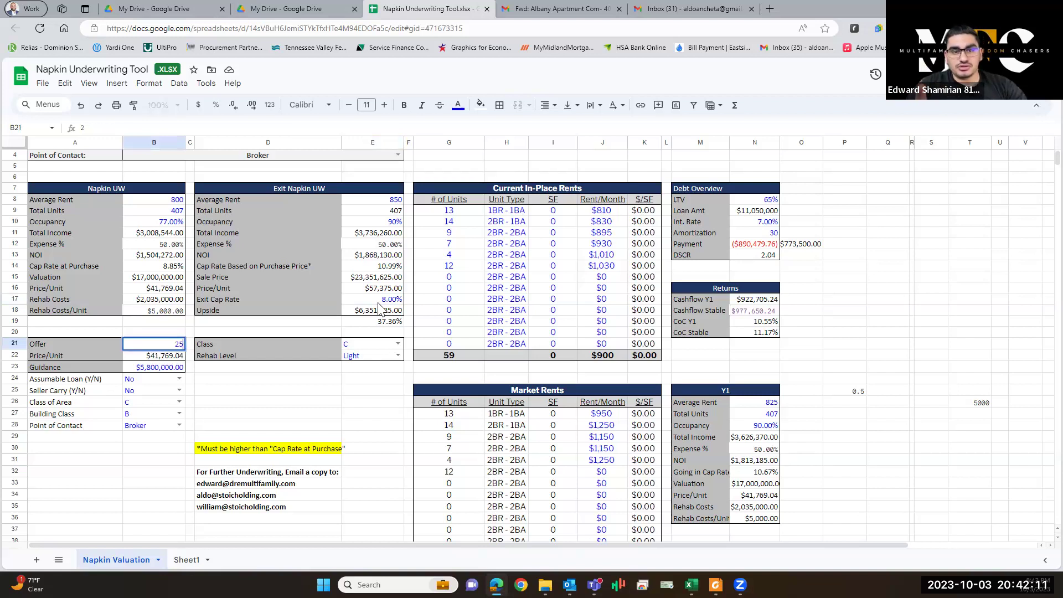
{"action": "key", "text": "Return"}
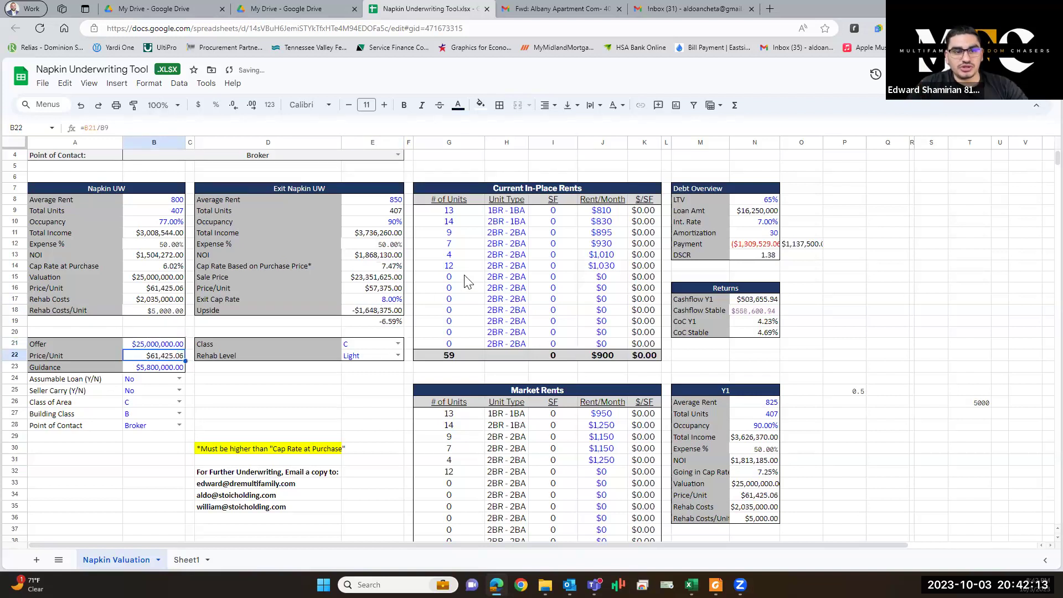
Set the LTV in the Debt Overview to 80%.
{"action": "left_click", "coordinate": [771, 201]}
{"action": "type", "text": "80"}
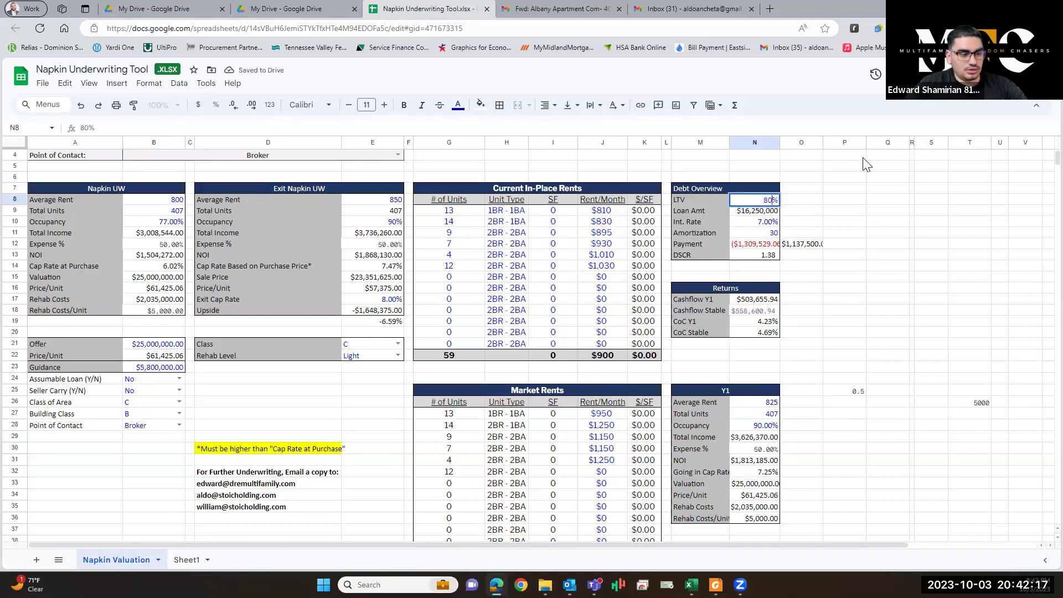
{"action": "key", "text": "Return"}
{"action": "key", "text": "F2"}
{"action": "key", "text": "Return"}
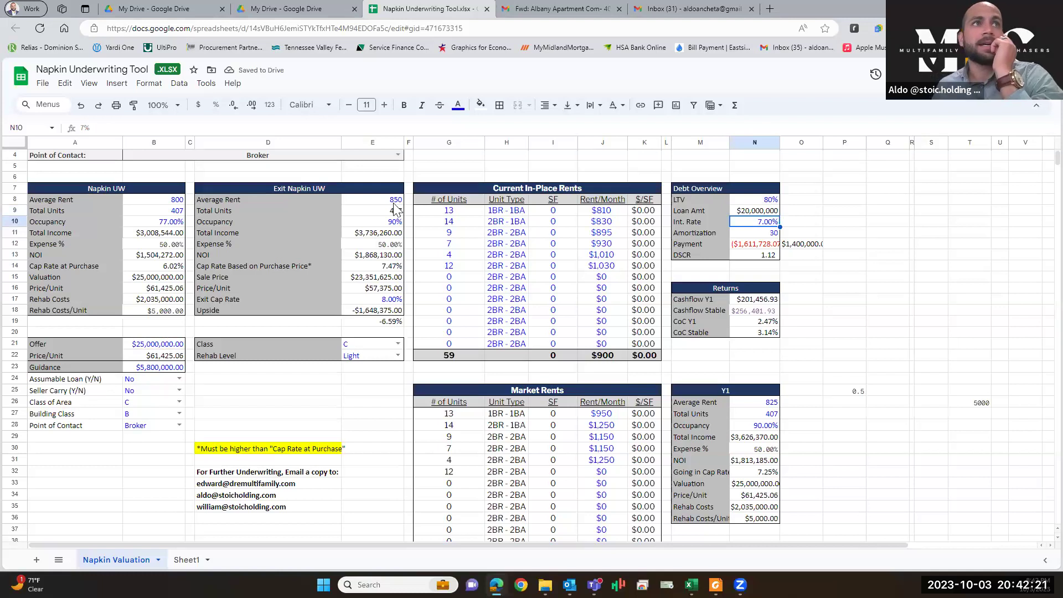
Set the loan's interest rate in the Debt Overview to 5%.
{"action": "left_click", "coordinate": [175, 345]}
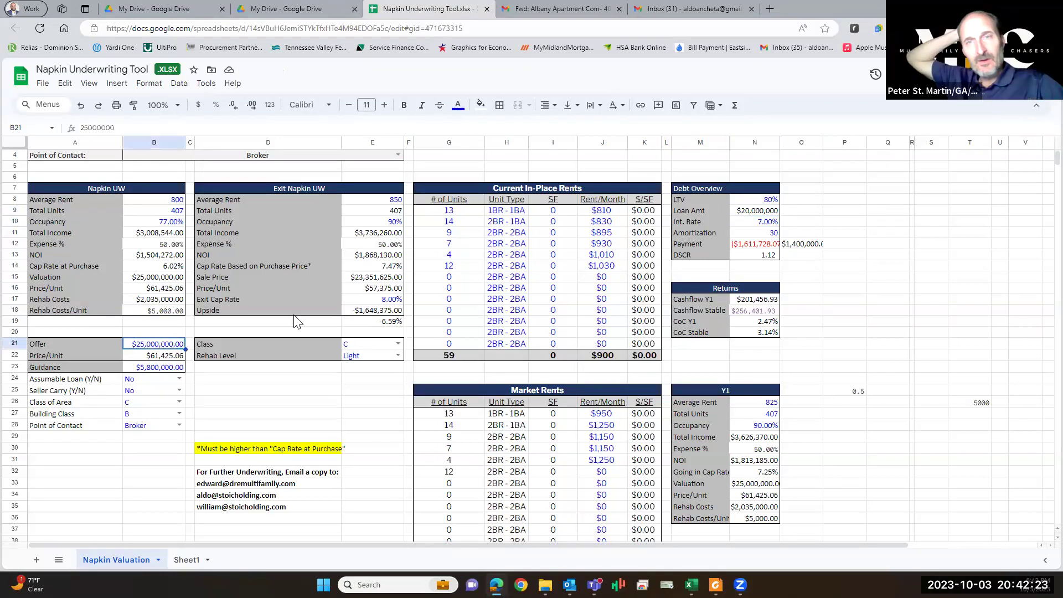
{"action": "left_click", "coordinate": [394, 300]}
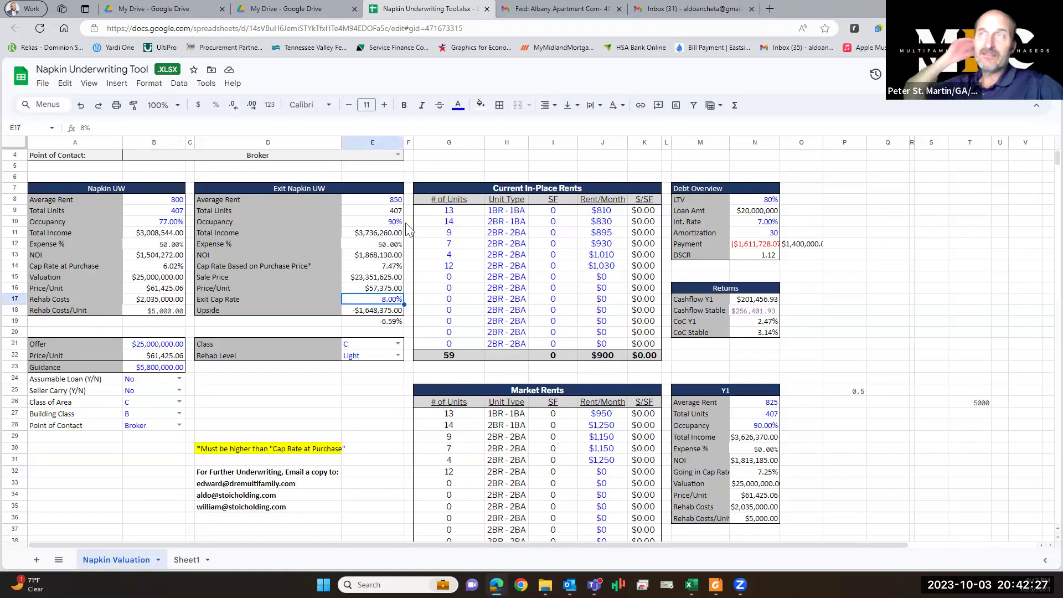
{"action": "left_click", "coordinate": [772, 224]}
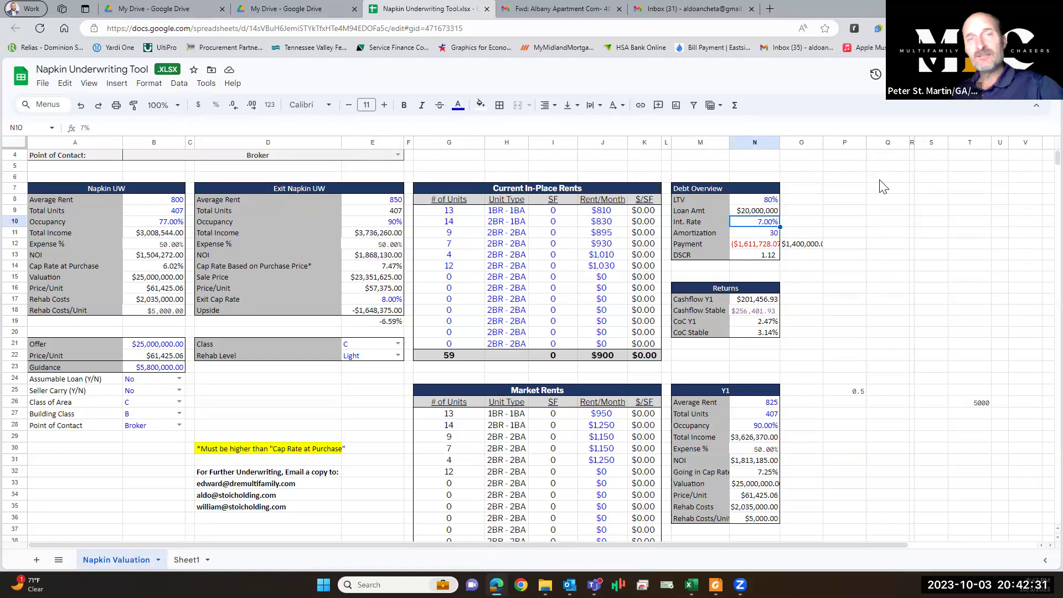
{"action": "type", "text": "5%"}
{"action": "key", "text": "Return"}
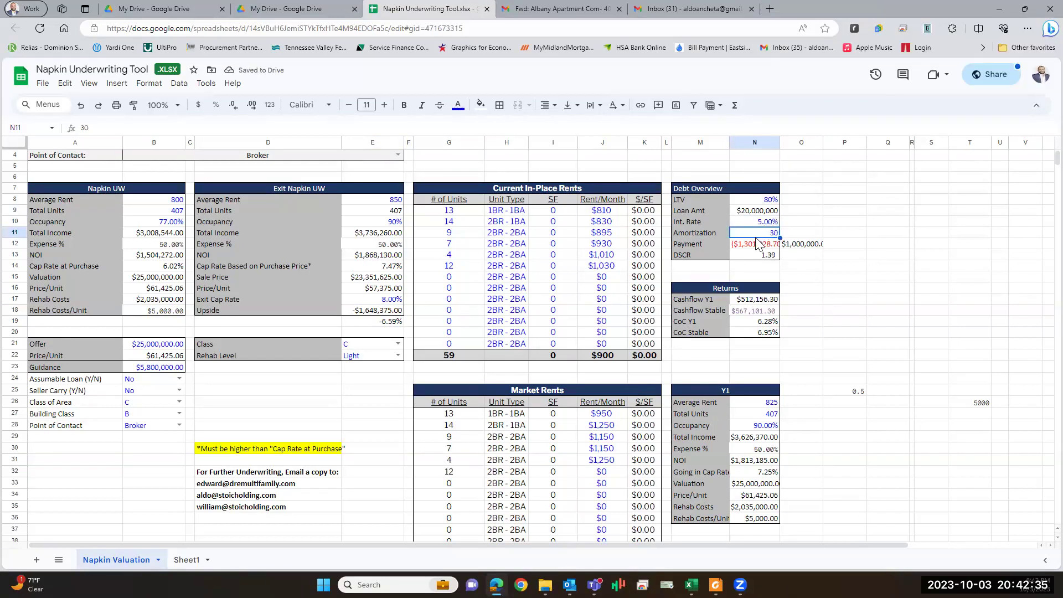
Examine the formulas for the loan payment, DSCR, the amount beside the payment, Upside and Sale Price, plus the Exit Cap Rate input.
{"action": "left_click", "coordinate": [764, 245]}
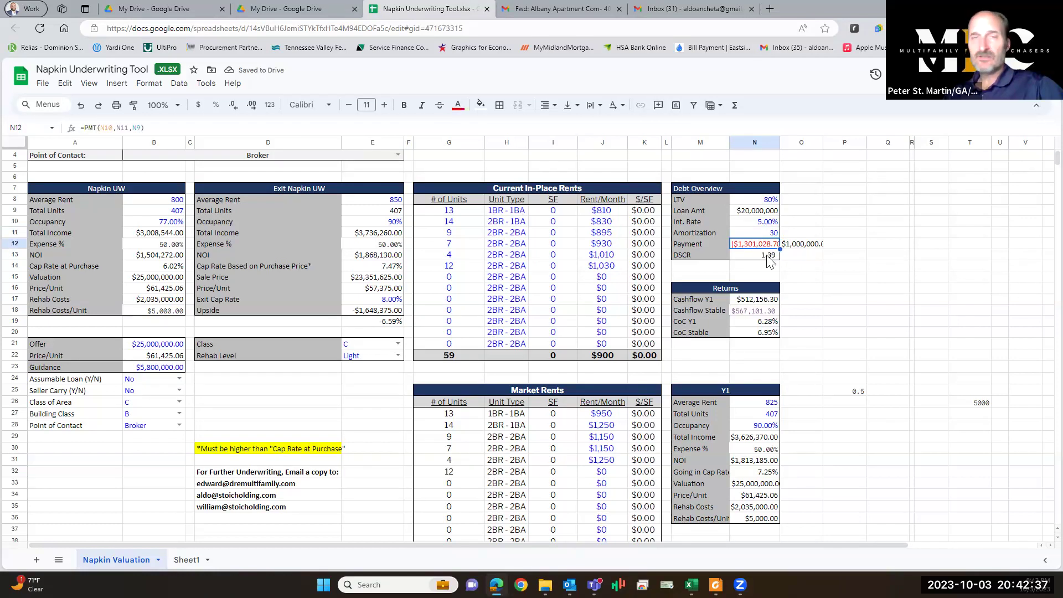
{"action": "left_click", "coordinate": [772, 256]}
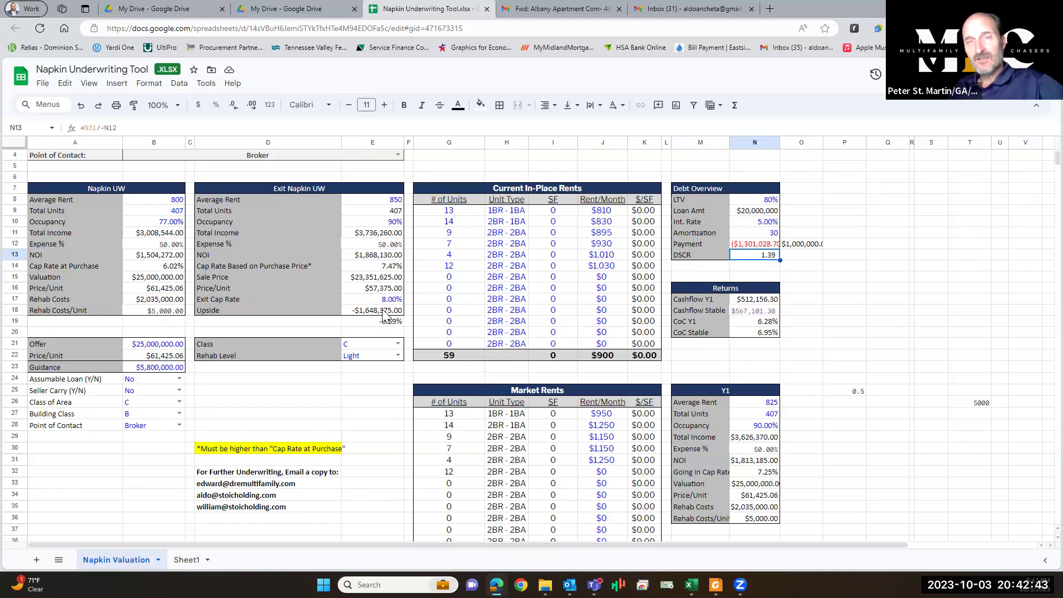
{"action": "left_click", "coordinate": [397, 302]}
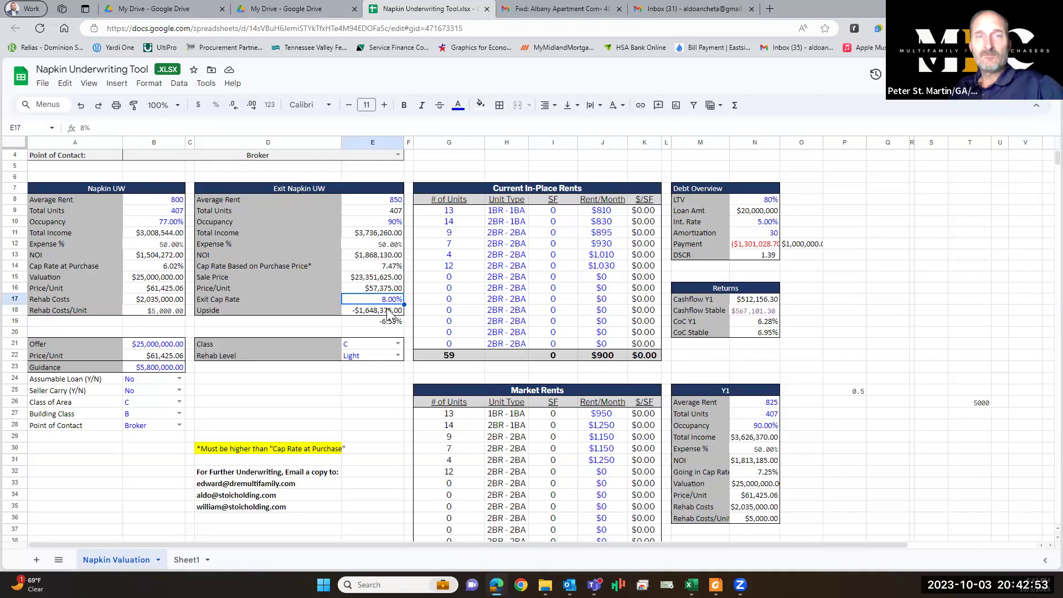
{"action": "left_click", "coordinate": [388, 311]}
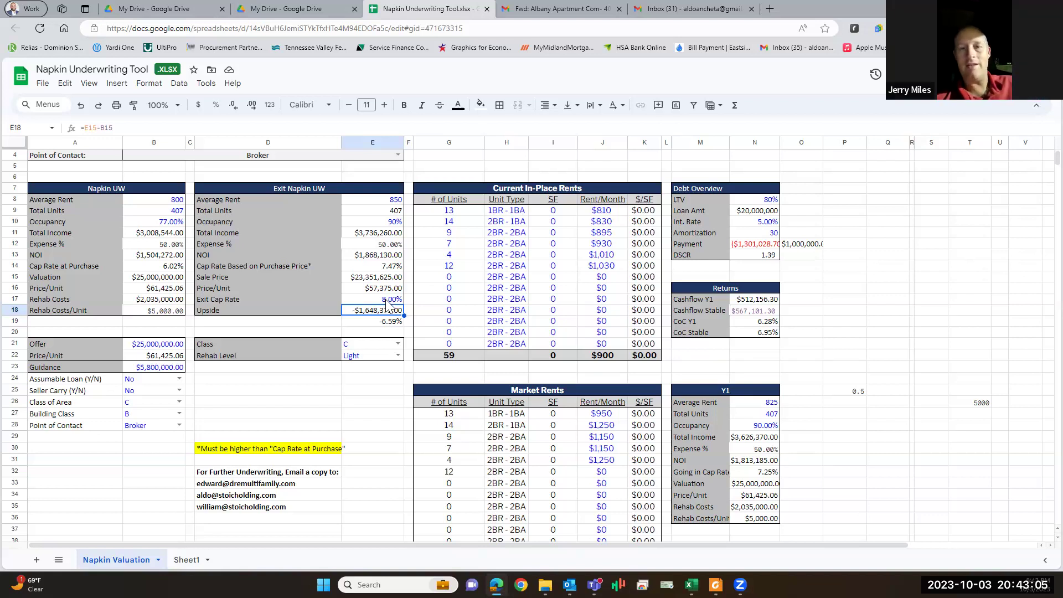
{"action": "left_click", "coordinate": [390, 300]}
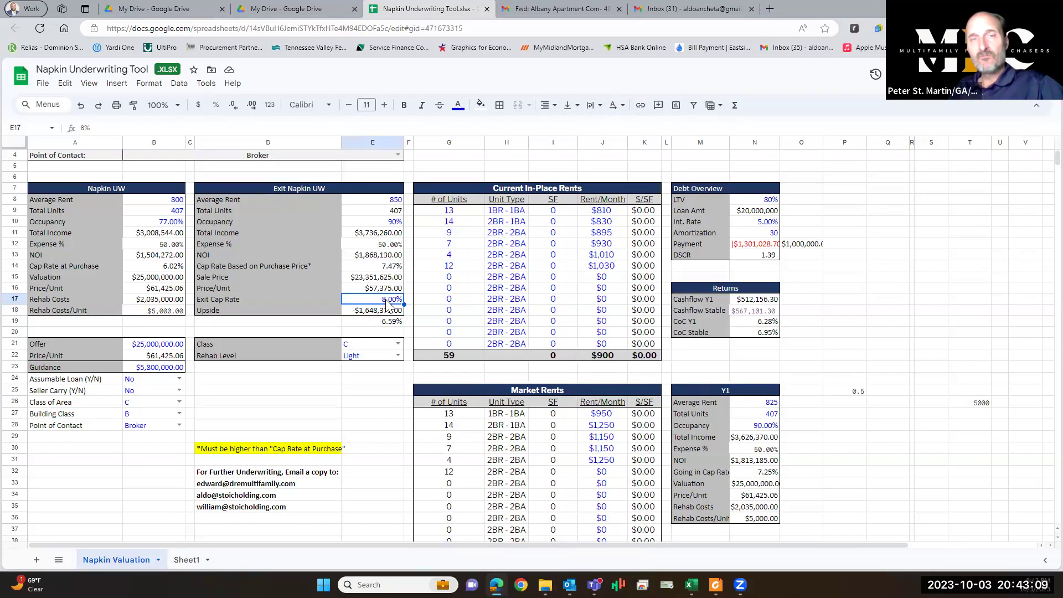
{"action": "left_click", "coordinate": [811, 246]}
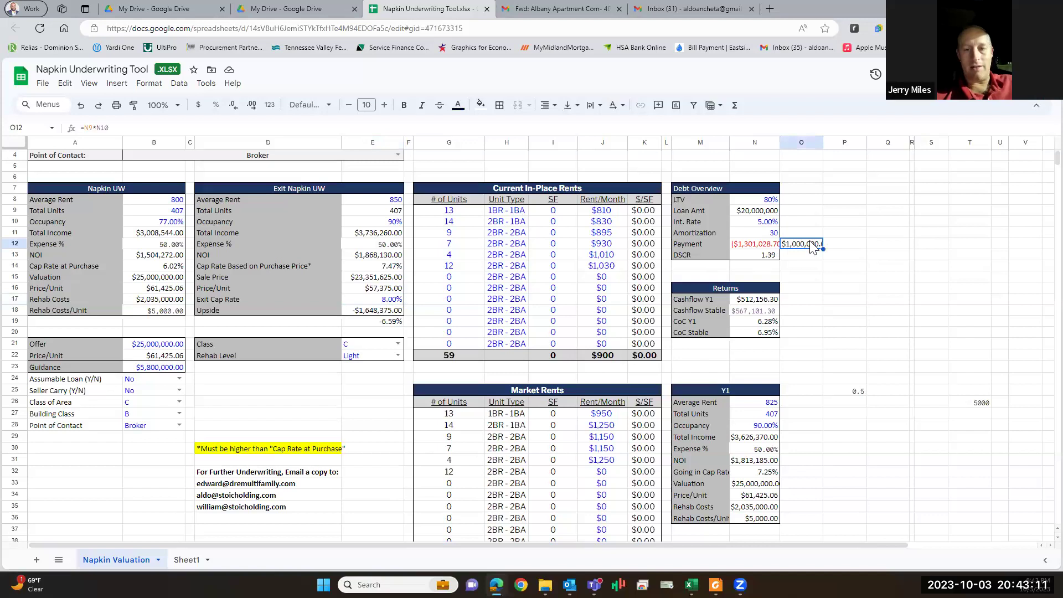
{"action": "double_click", "coordinate": [811, 245]}
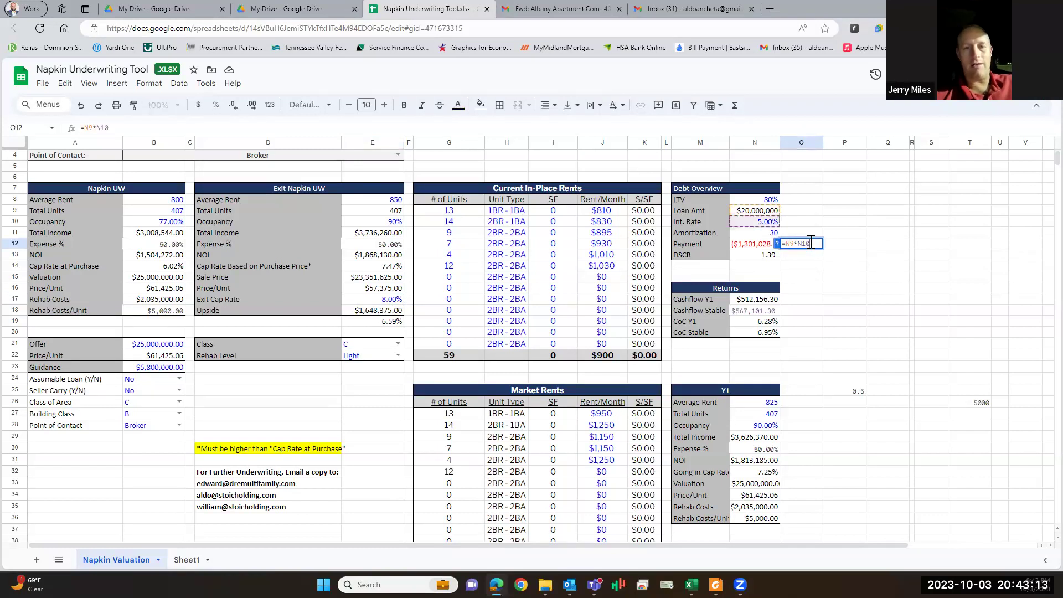
{"action": "key", "text": "Escape"}
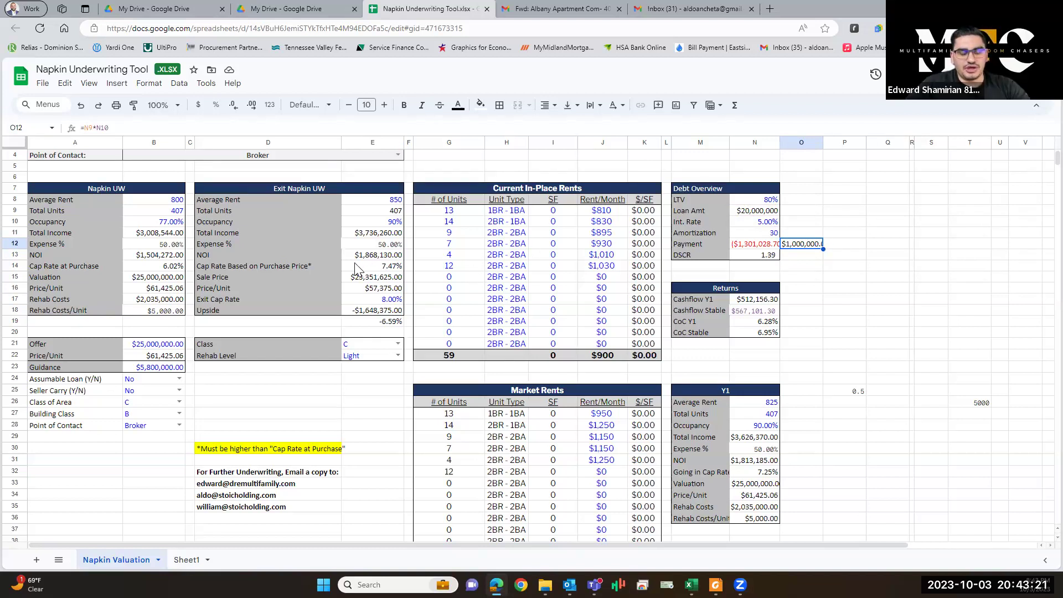
{"action": "left_click", "coordinate": [384, 312]}
{"action": "double_click", "coordinate": [384, 312]}
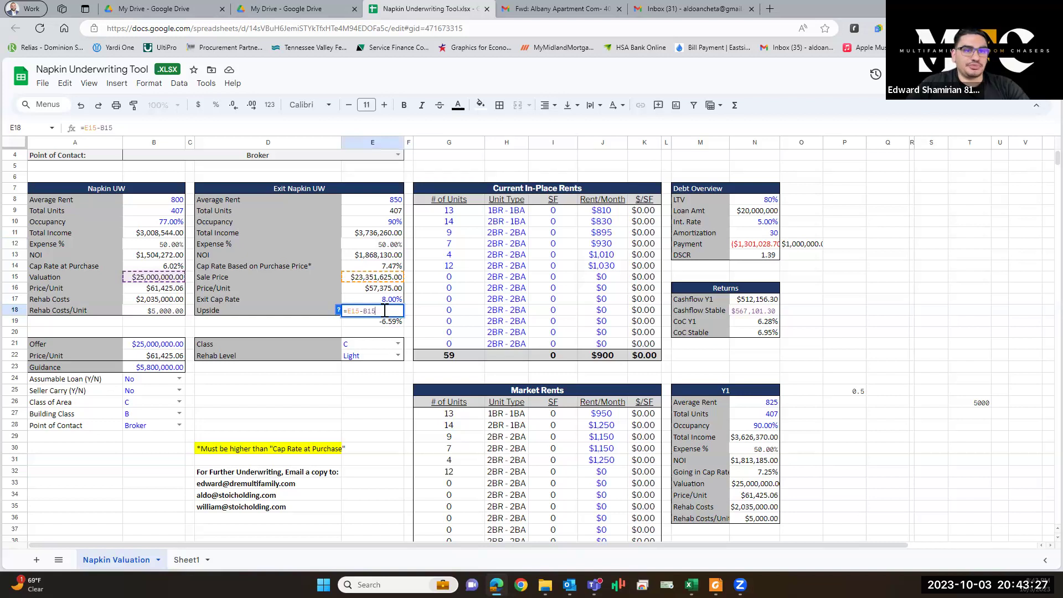
{"action": "key", "text": "Escape"}
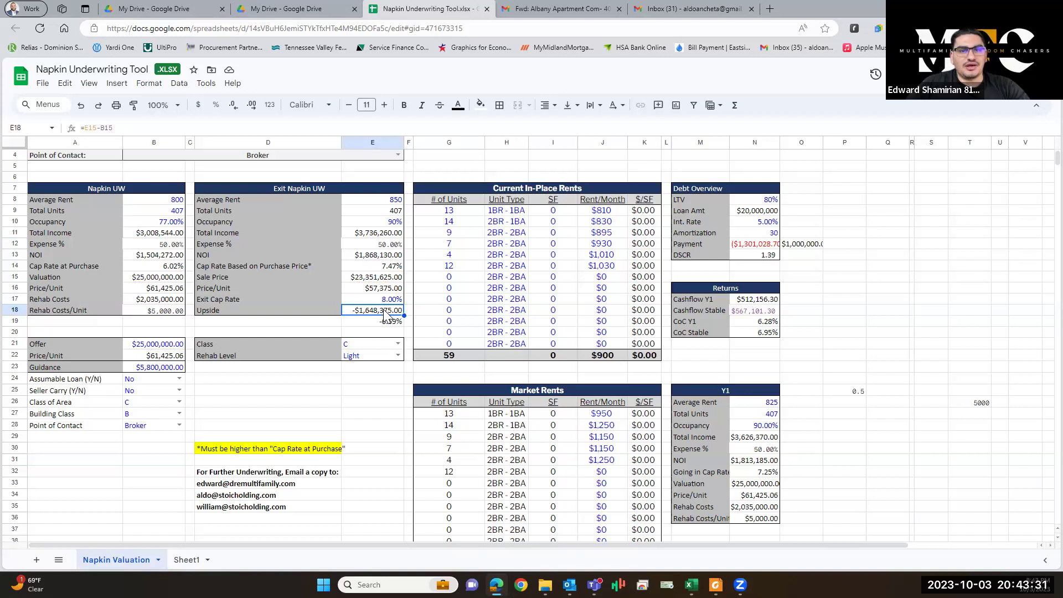
{"action": "left_click", "coordinate": [385, 279]}
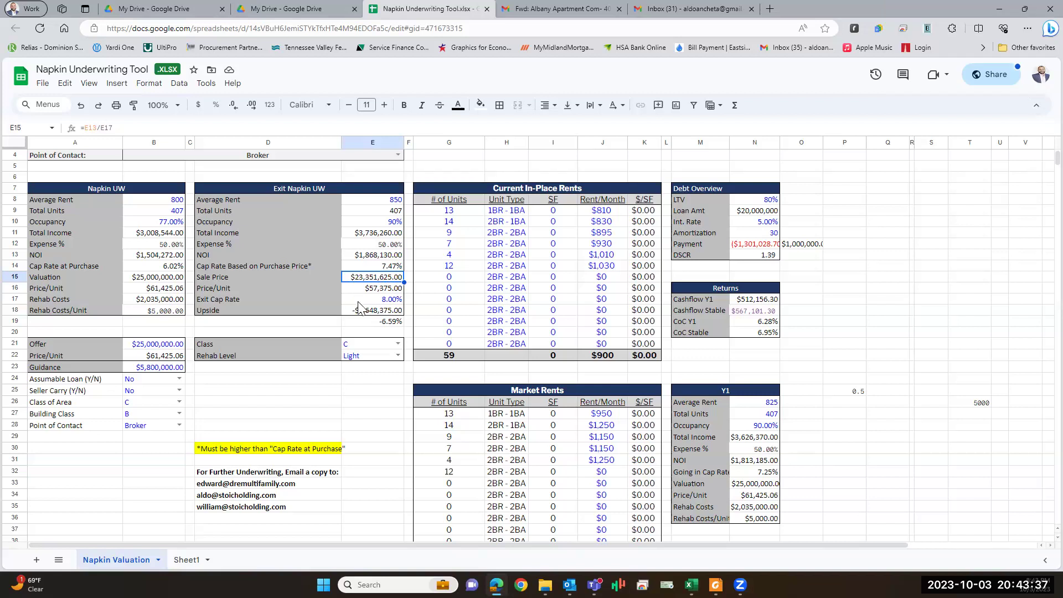
Set the Exit Cap Rate in the Exit Napkin UW table to 7%.
{"action": "left_click", "coordinate": [379, 299]}
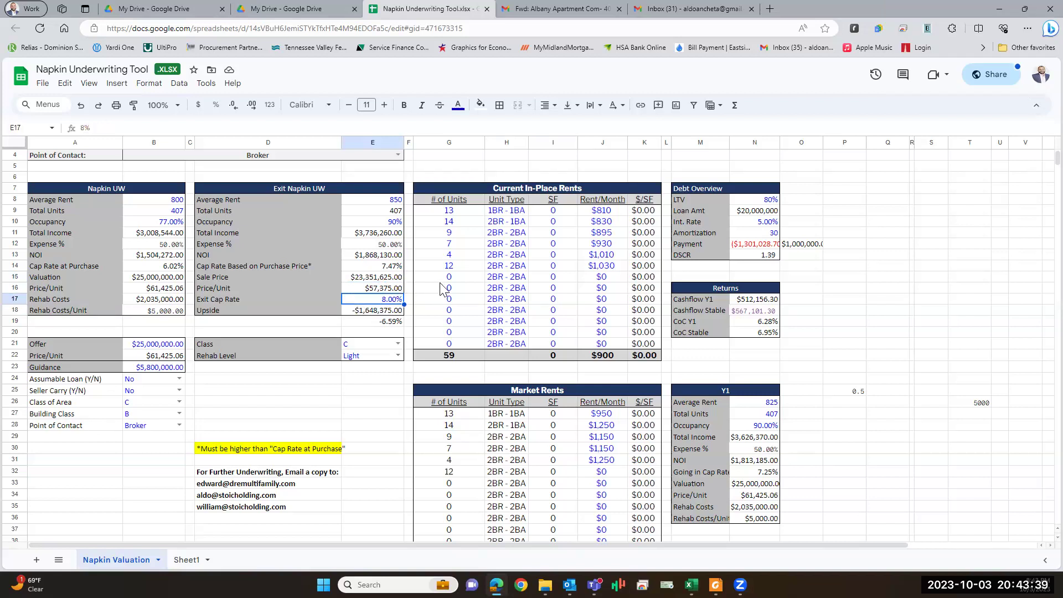
{"action": "type", "text": "7%"}
{"action": "key", "text": "Return"}
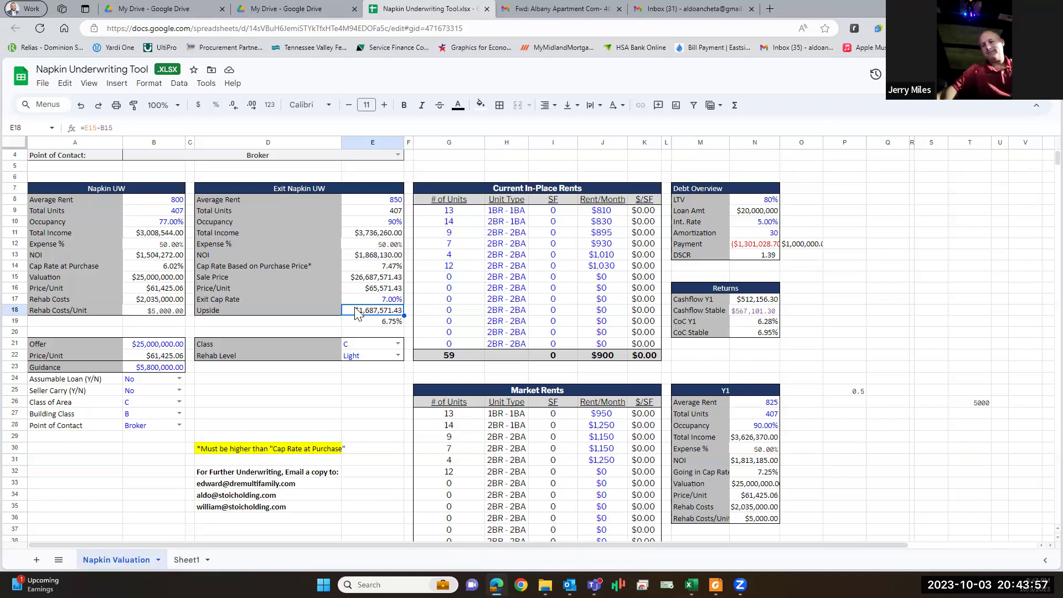
{"action": "left_click", "coordinate": [390, 299]}
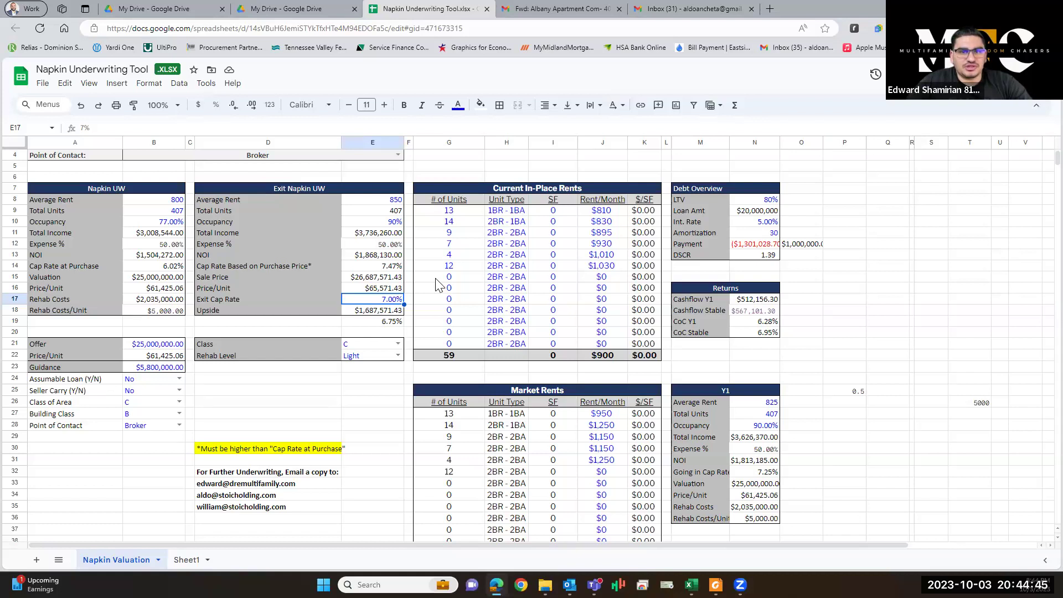
Set the Offer to $20,000,000 and check the Loan Amt cell in the Debt Overview.
{"action": "left_click", "coordinate": [182, 345]}
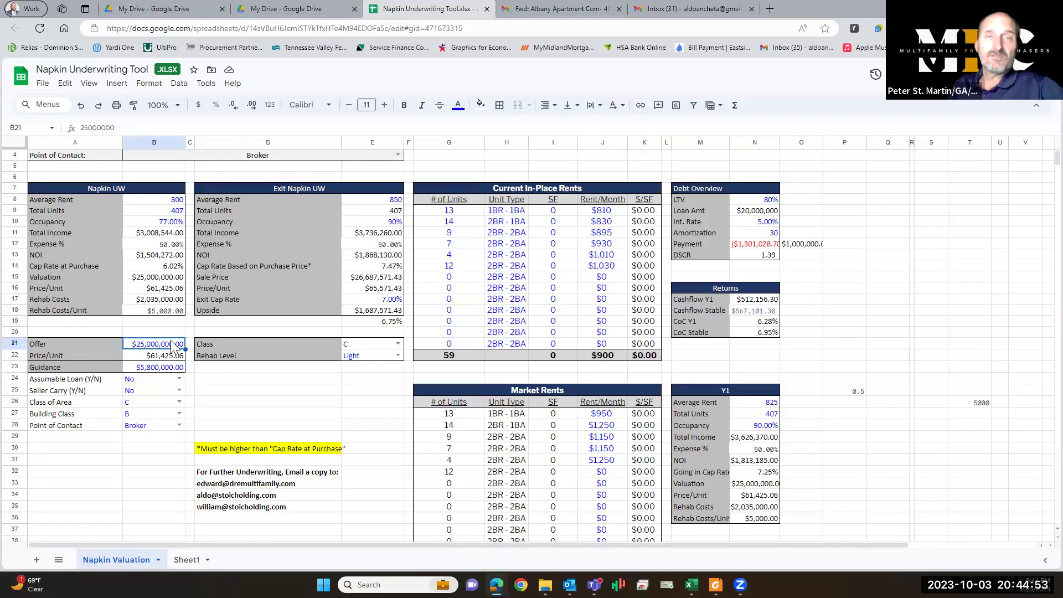
{"action": "type", "text": "20000000"}
{"action": "key", "text": "Return"}
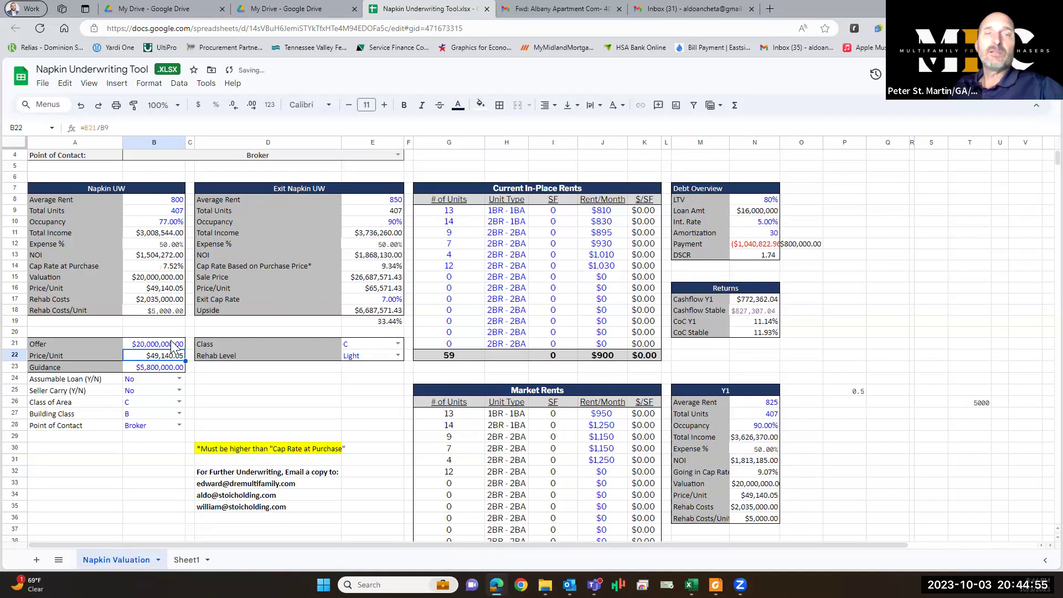
{"action": "left_click", "coordinate": [762, 214]}
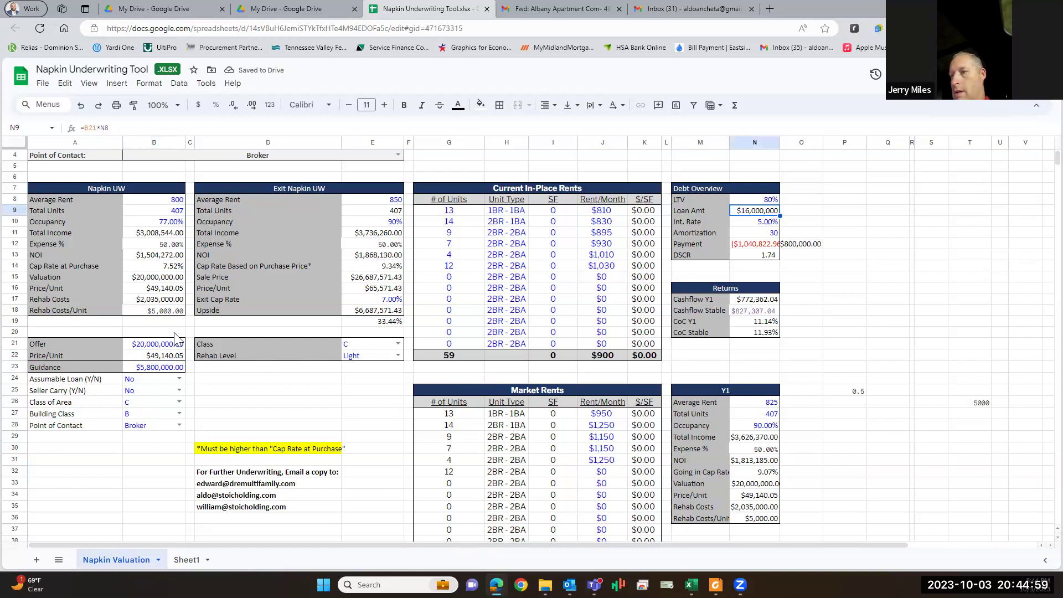
Set the Offer to $22,000,000.
{"action": "left_click", "coordinate": [167, 343]}
{"action": "type", "text": "22000000"}
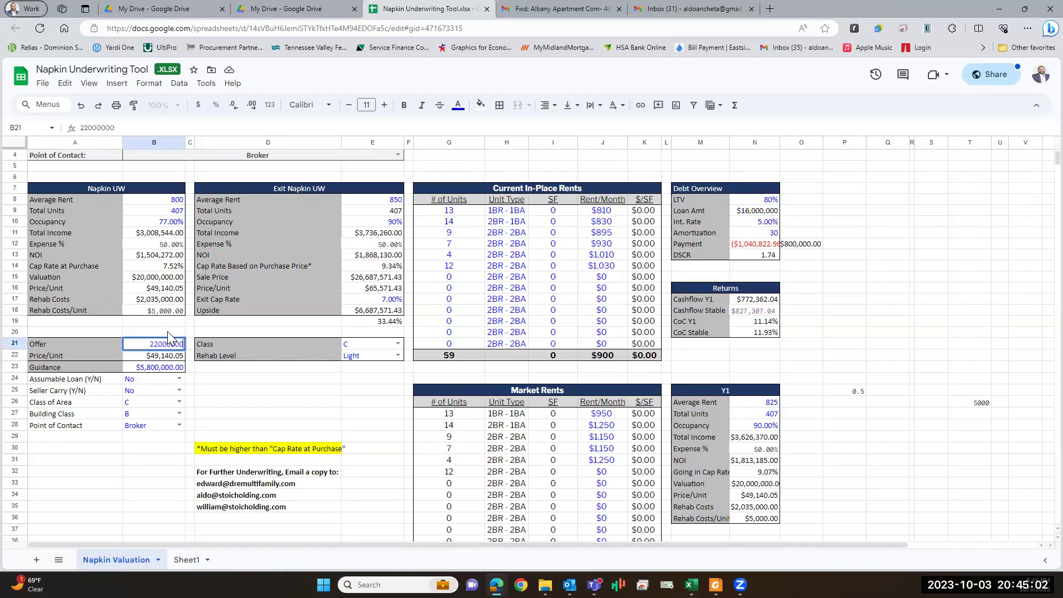
{"action": "key", "text": "Return"}
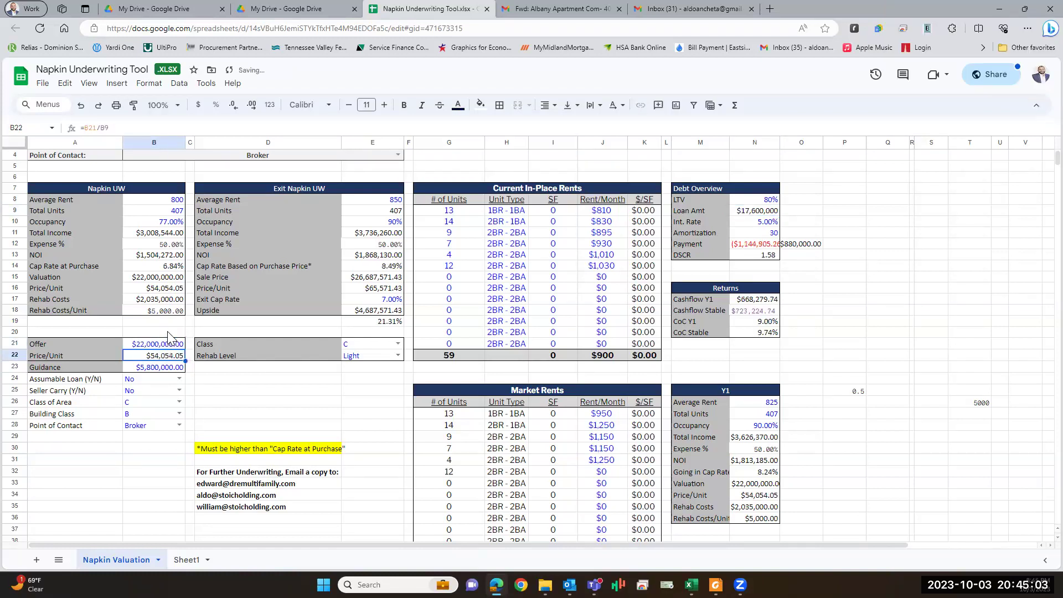
Set the Offer to $23,000,000.
{"action": "key", "text": "Up"}
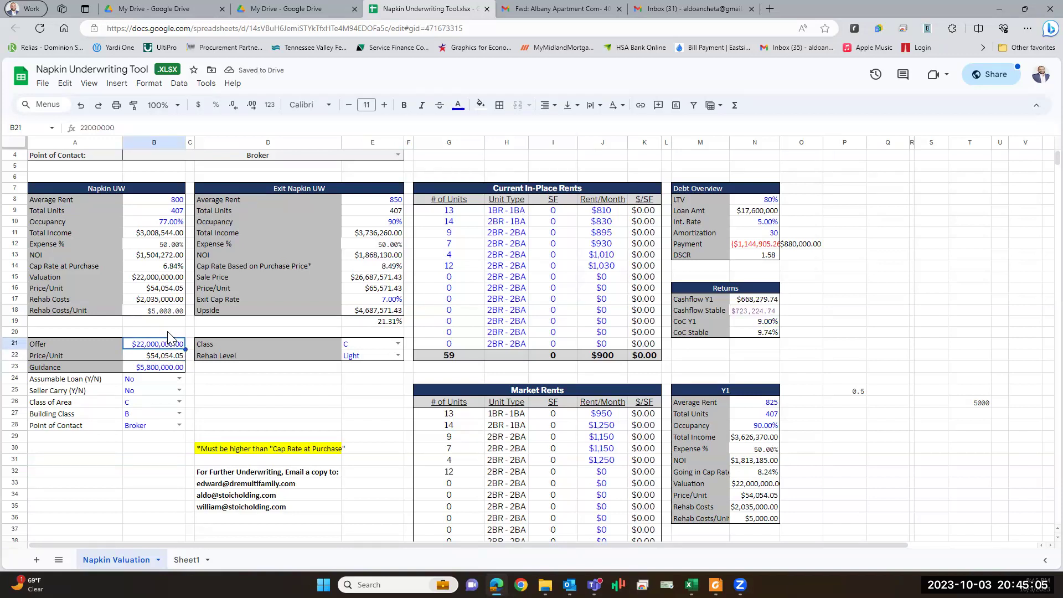
{"action": "type", "text": "23,"}
{"action": "type", "text": "000,000"}
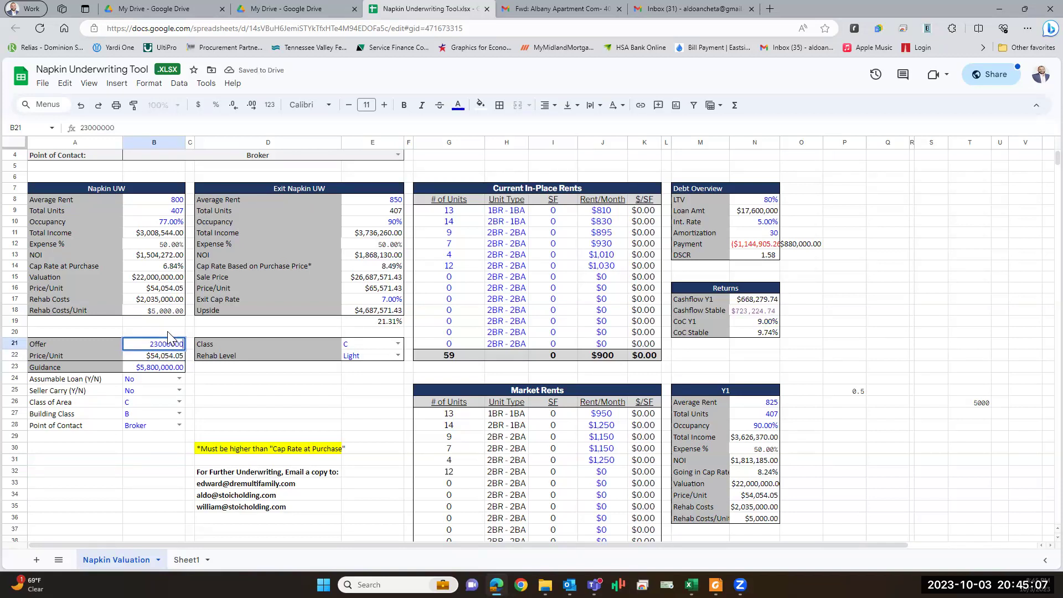
{"action": "key", "text": "Return"}
Set the Offer to $22,500,000, and check the interest rate and Offer inputs.
{"action": "key", "text": "Up"}
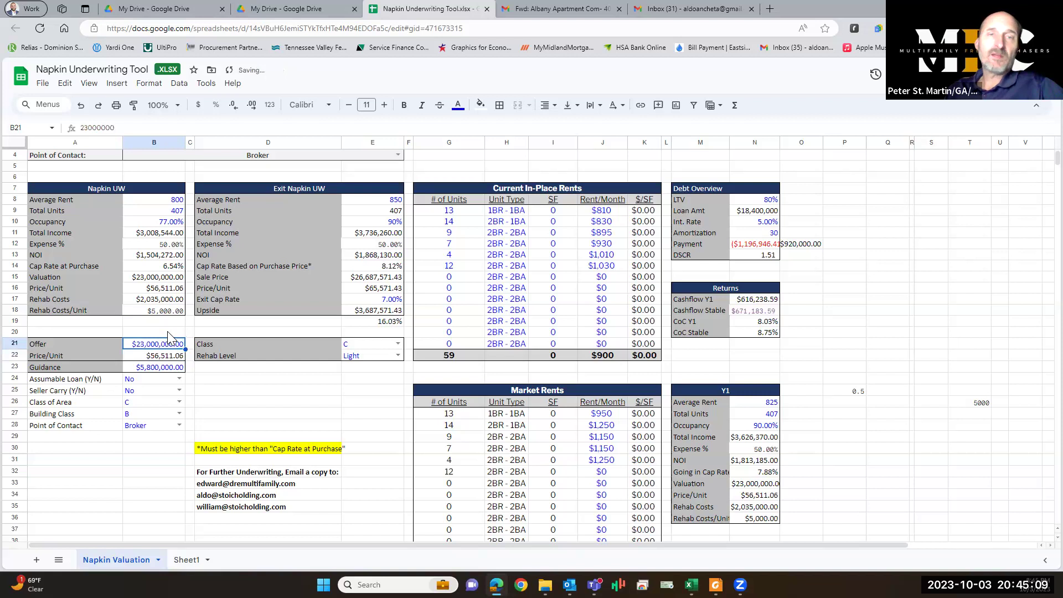
{"action": "type", "text": "22,500,000"}
{"action": "key", "text": "Return"}
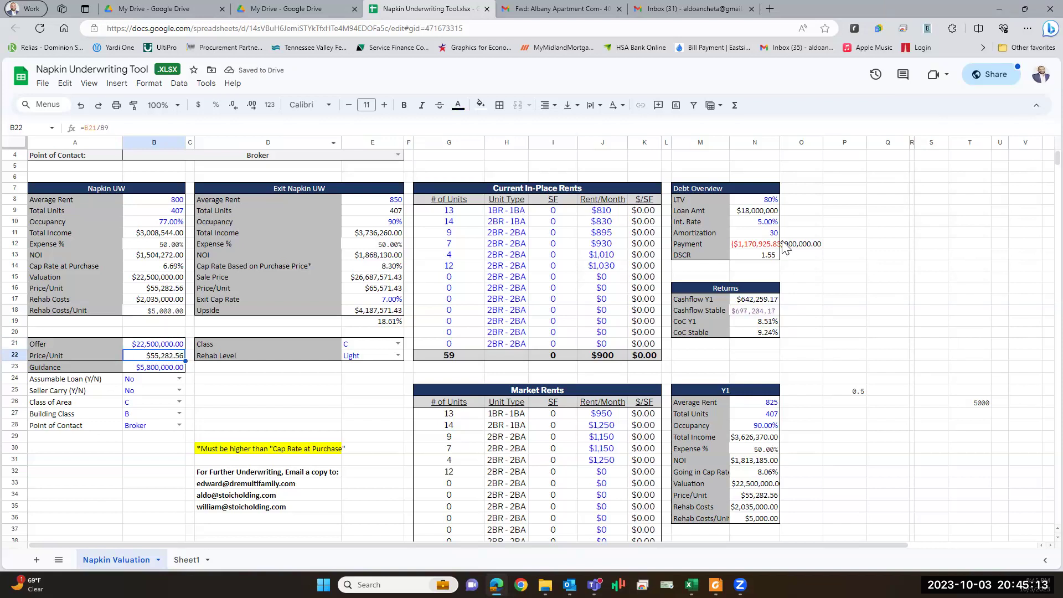
{"action": "left_click", "coordinate": [775, 224]}
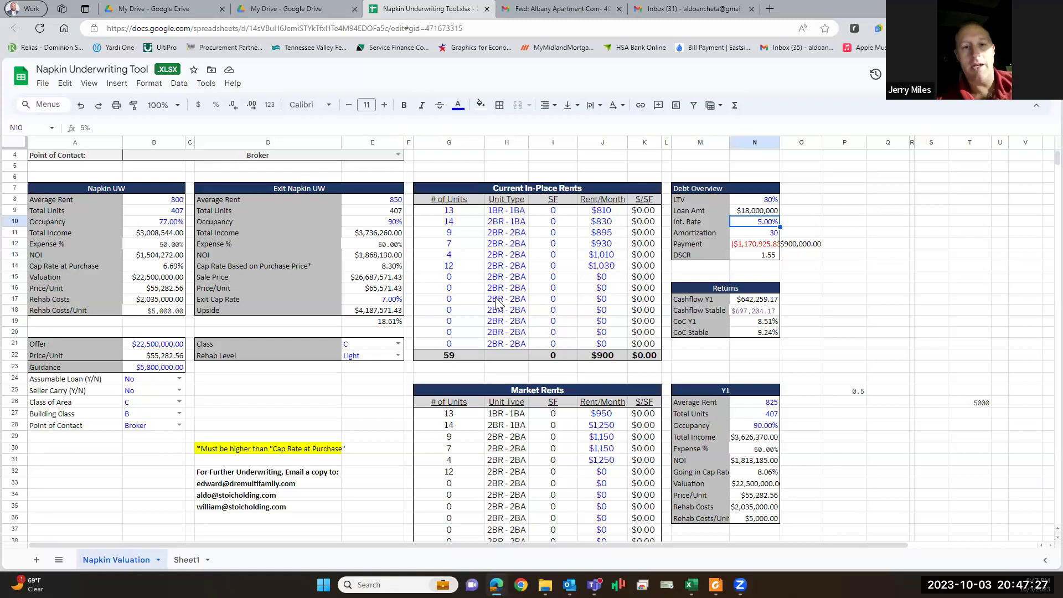
{"action": "left_click", "coordinate": [171, 343]}
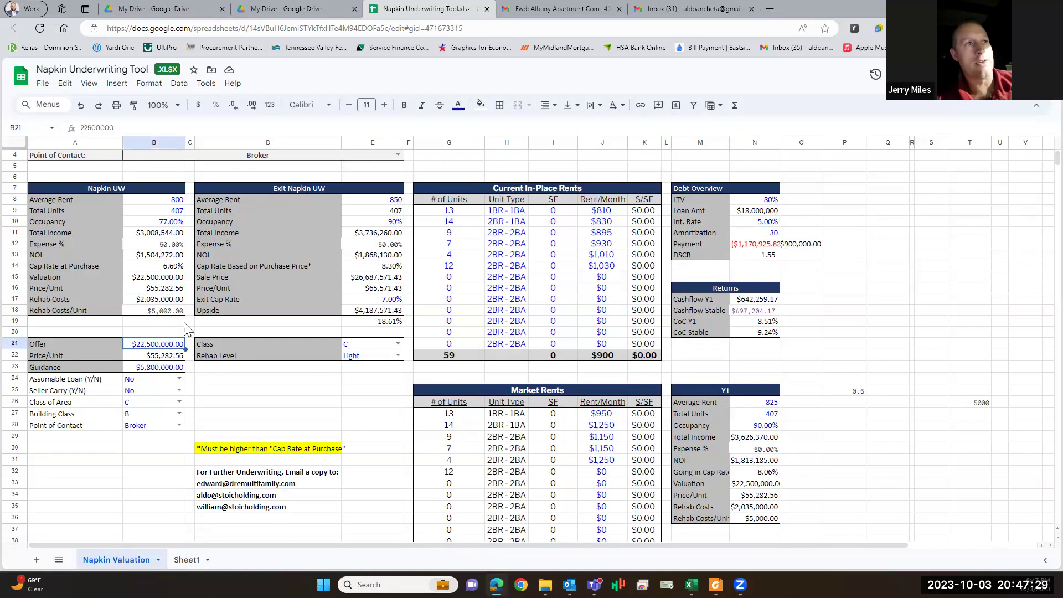
Set the Offer to $18,000,000.
{"action": "type", "text": "18000000"}
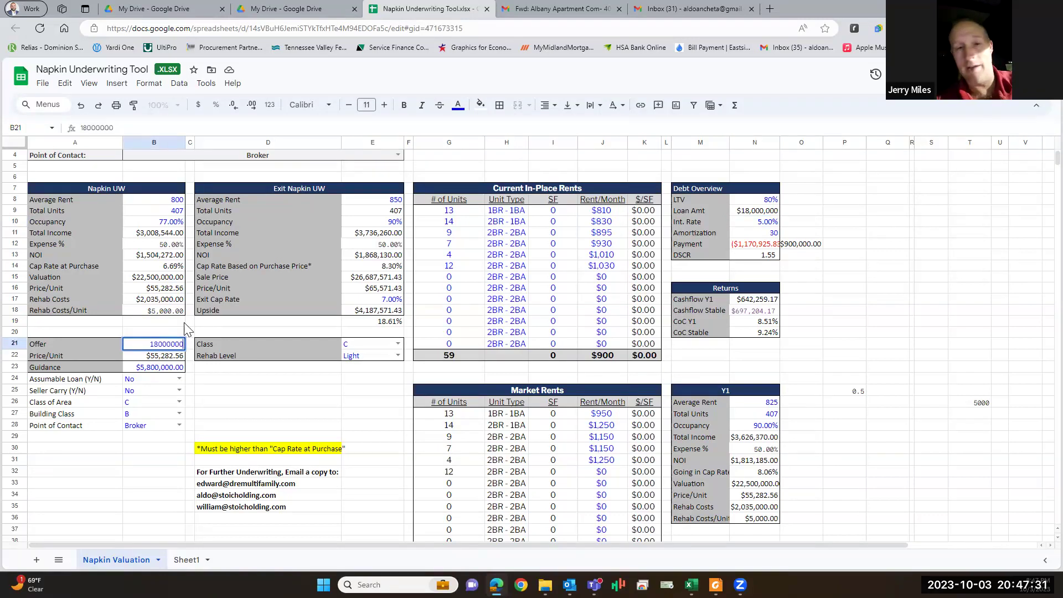
{"action": "key", "text": "Return"}
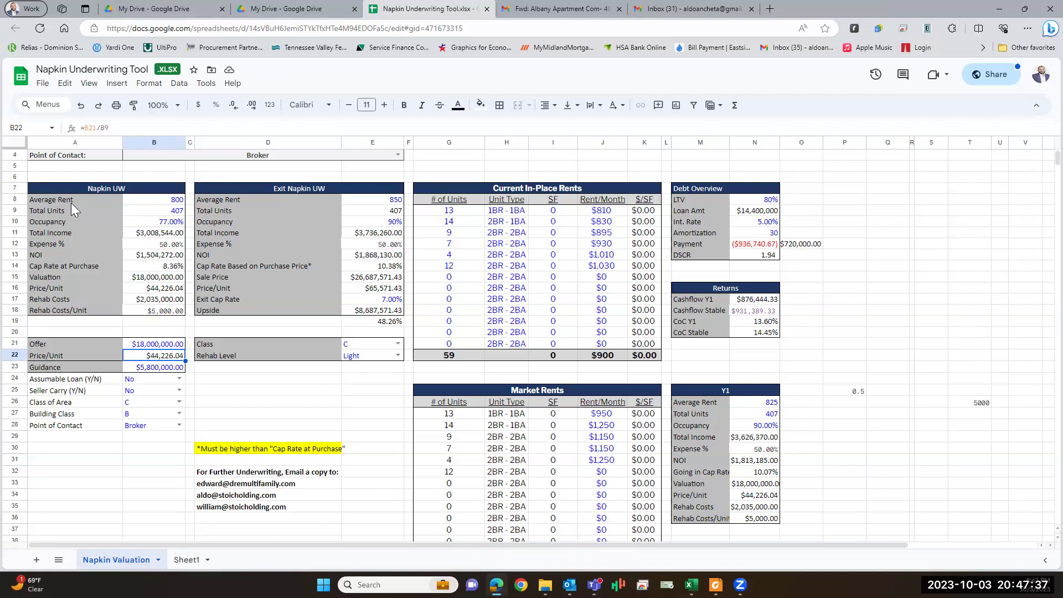
Set the Average Rent in the Napkin UW table to 750.
{"action": "left_click", "coordinate": [181, 201]}
{"action": "type", "text": "78"}
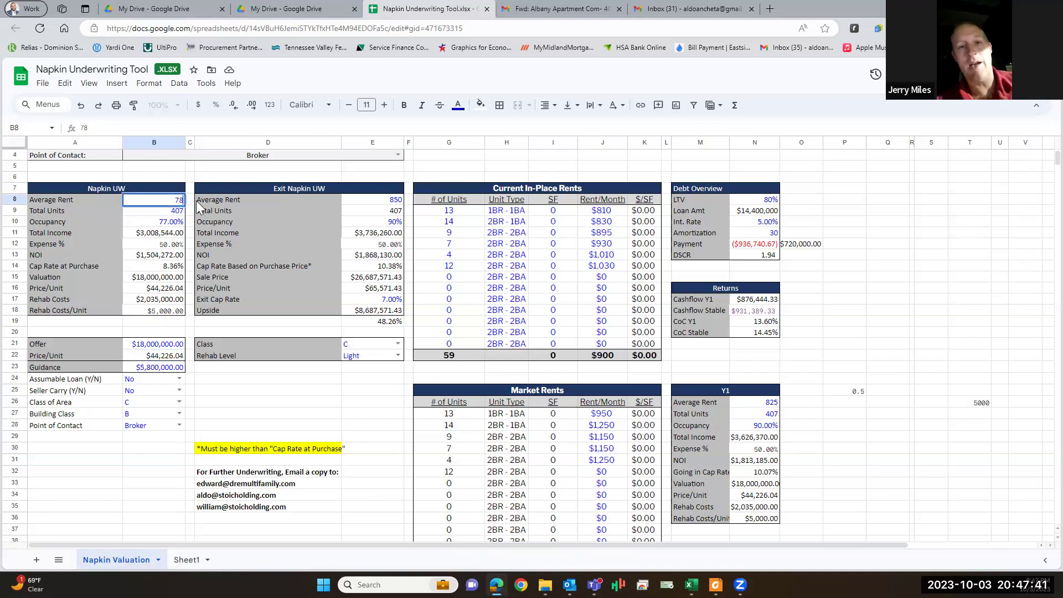
{"action": "type", "text": "750"}
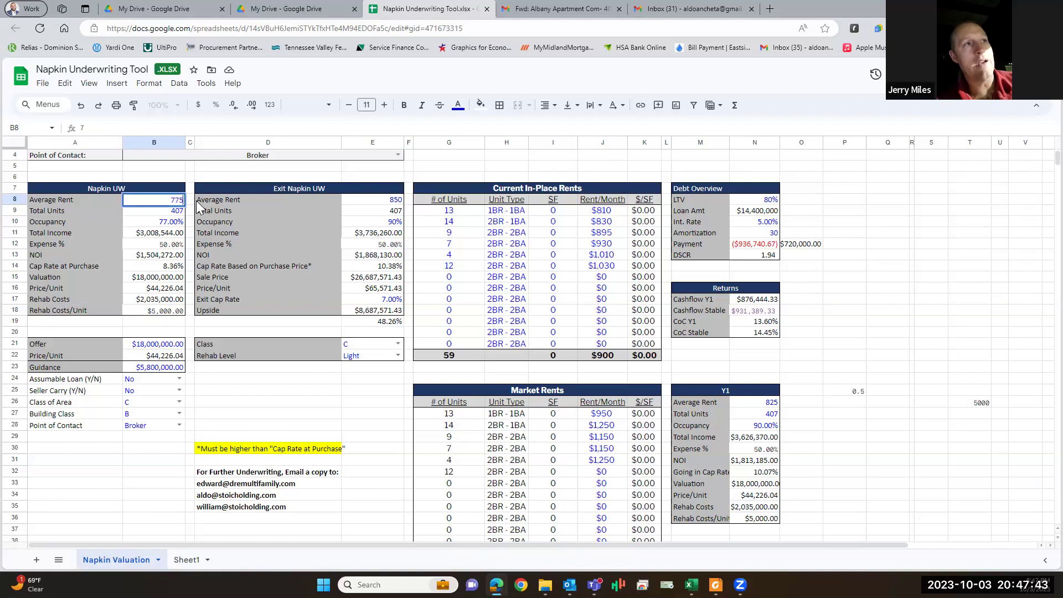
{"action": "key", "text": "BackSpace"}
{"action": "key", "text": "BackSpace"}
{"action": "key", "text": "BackSpace"}
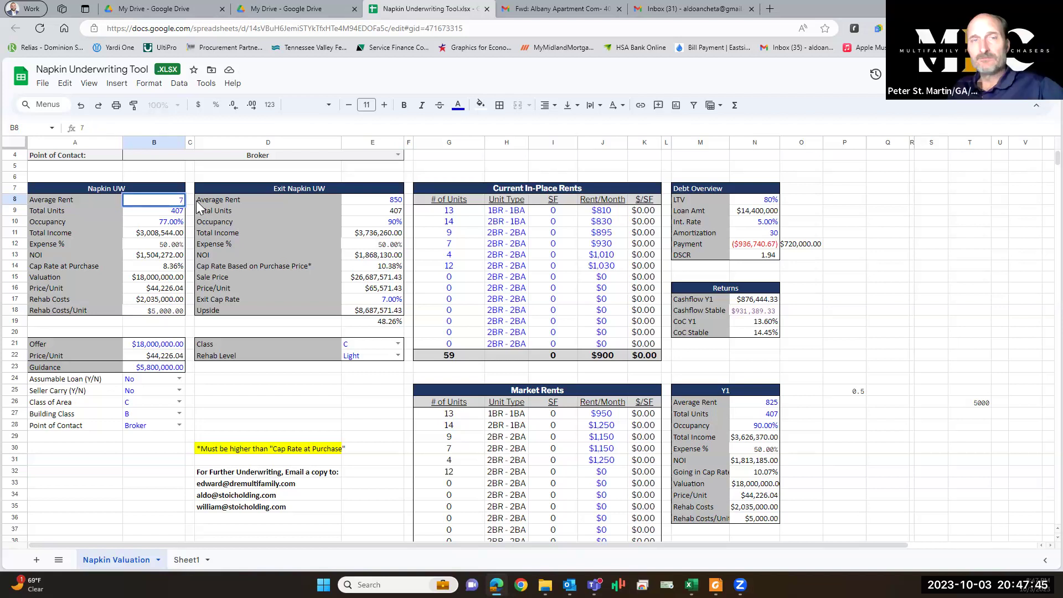
{"action": "type", "text": "50"}
{"action": "key", "text": "Return"}
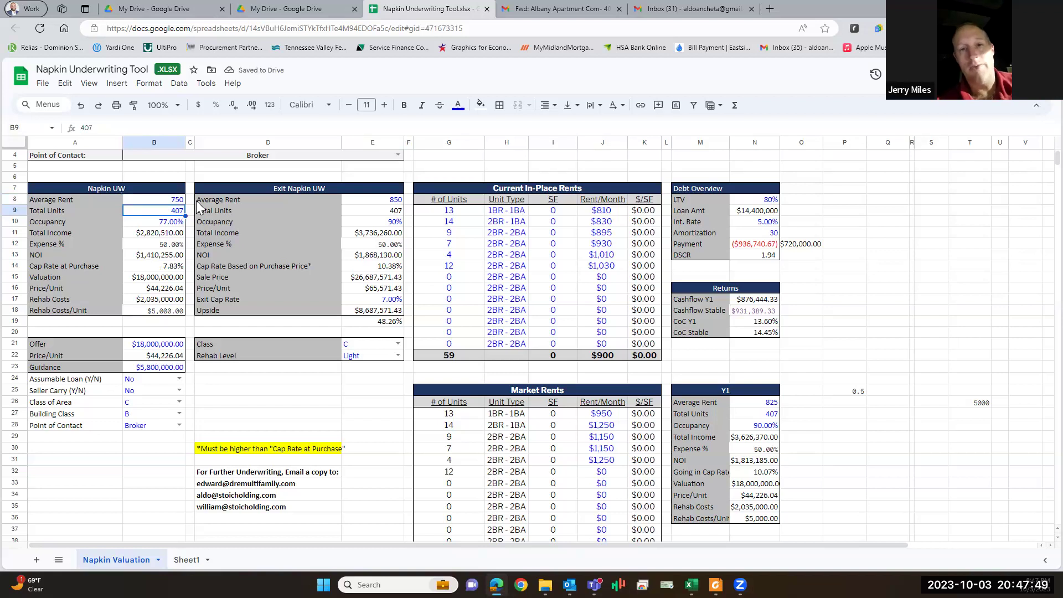
Set the Average Rent in the Napkin UW table to 700.
{"action": "key", "text": "Up"}
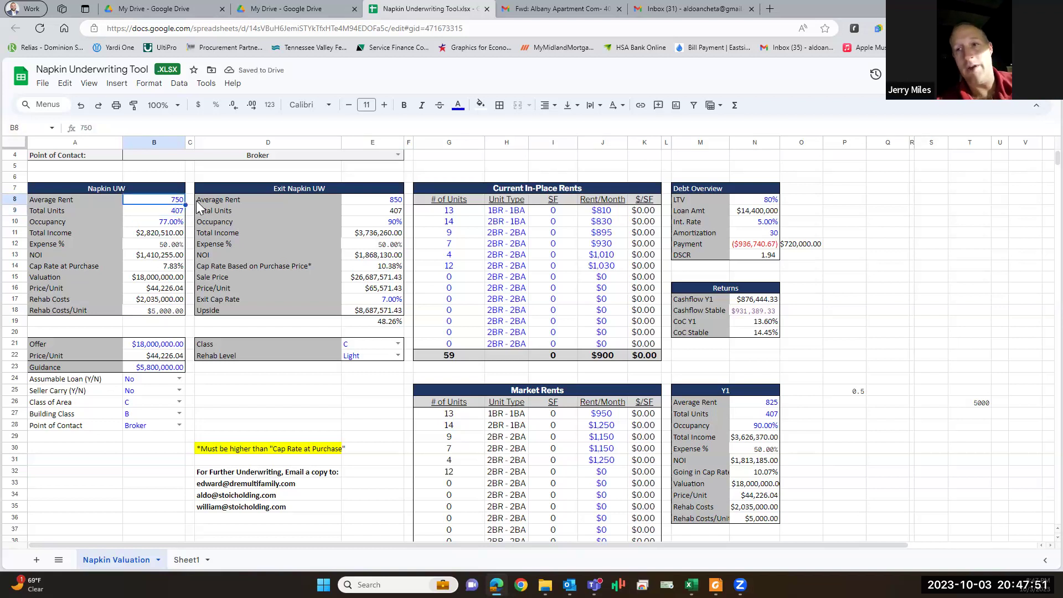
{"action": "type", "text": "700"}
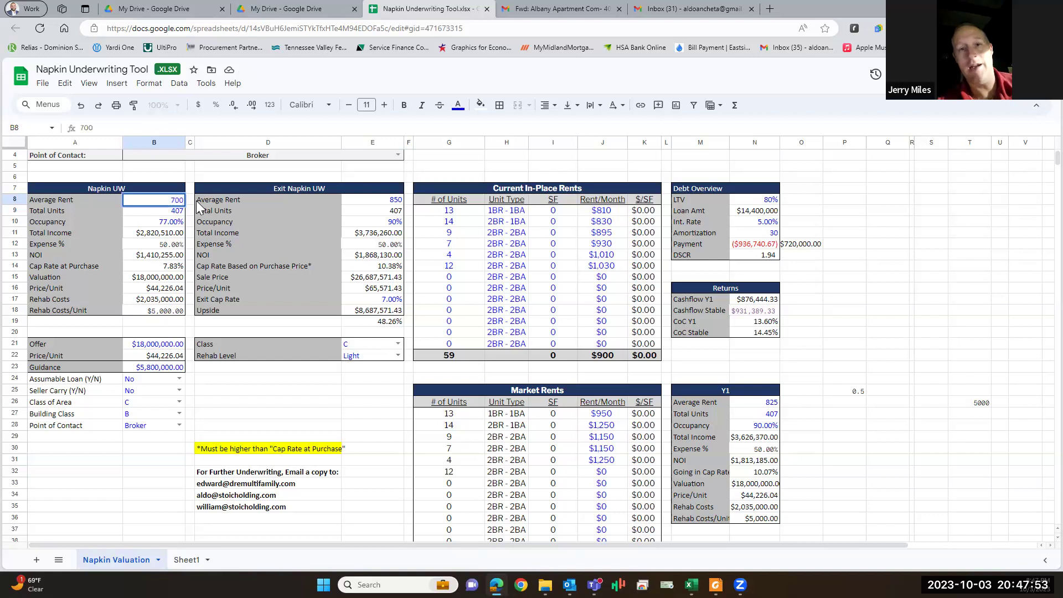
{"action": "key", "text": "Return"}
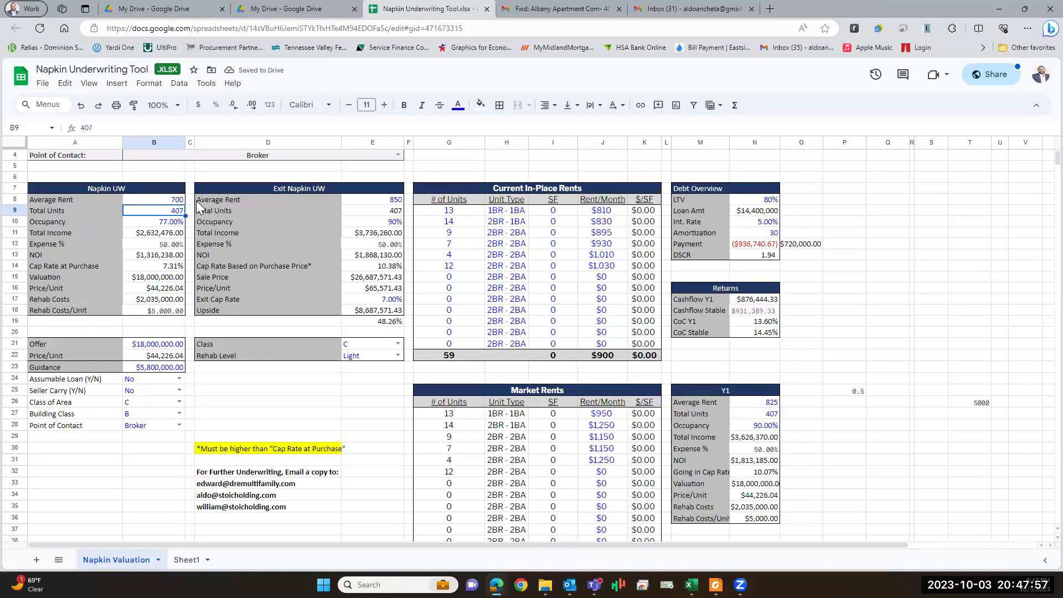
Set the Occupancy in the Napkin UW table to 70%.
{"action": "key", "text": "Up"}
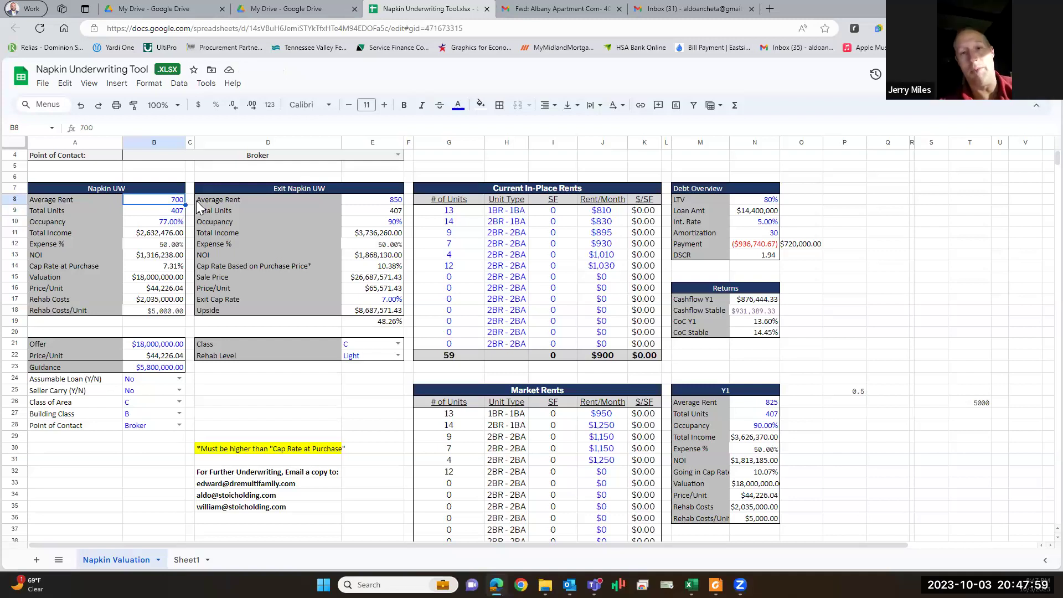
{"action": "key", "text": "Down"}
{"action": "key", "text": "Down"}
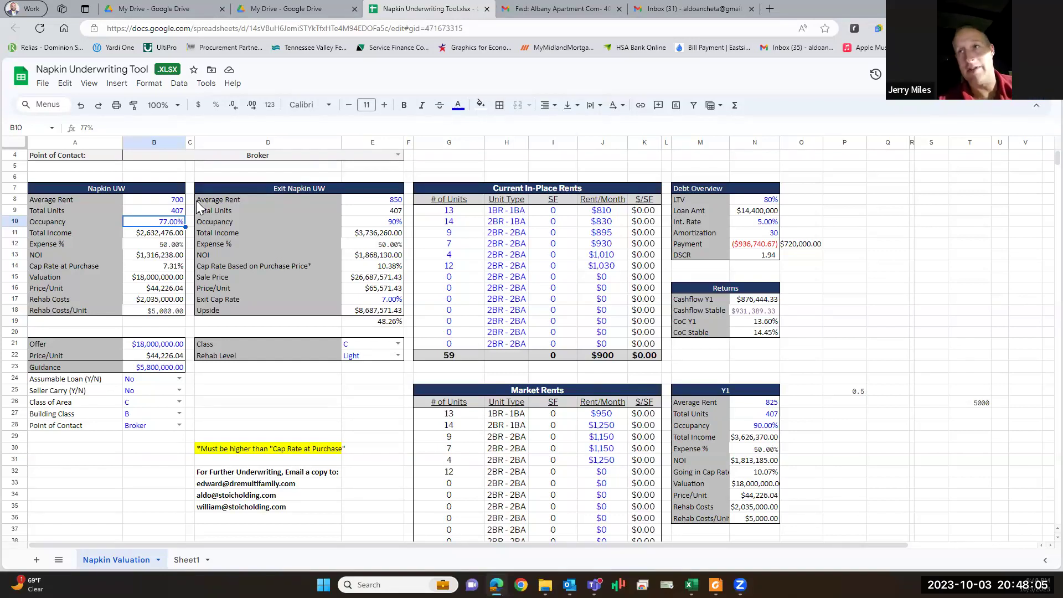
{"action": "type", "text": "70"}
{"action": "key", "text": "Return"}
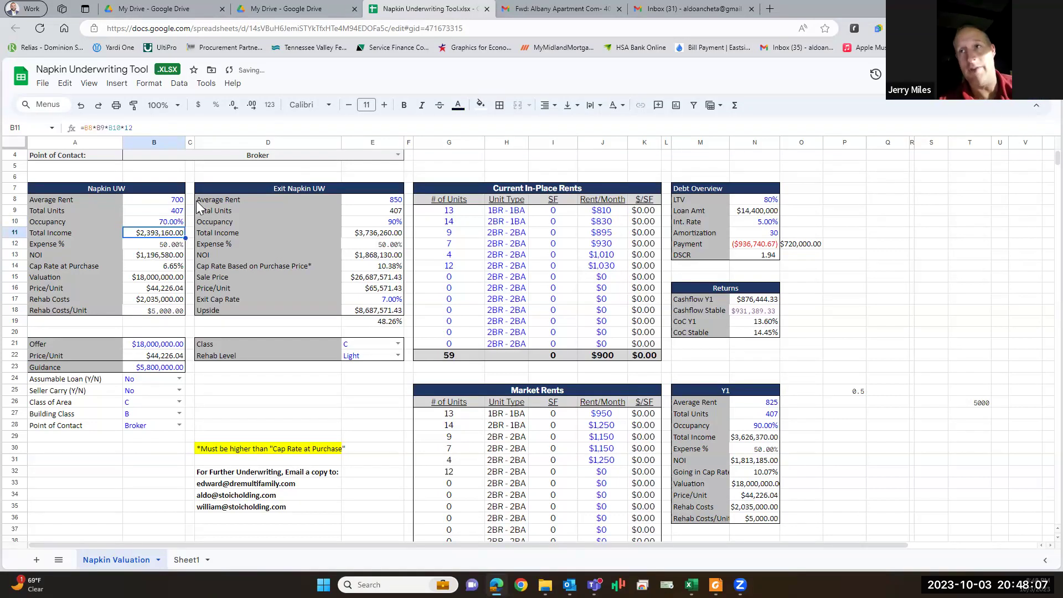
{"action": "key", "text": "Up"}
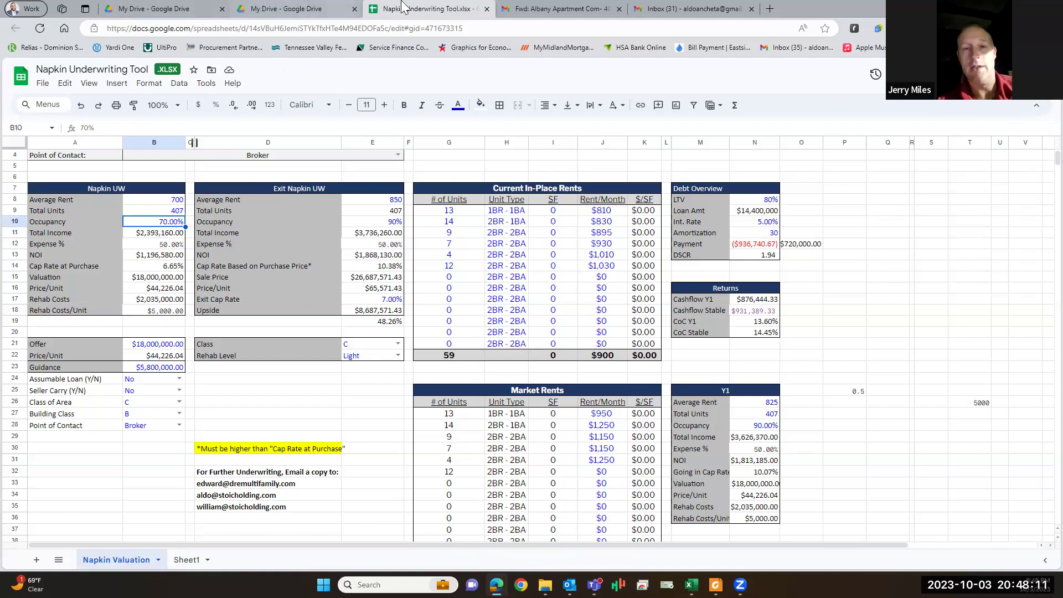
Switch to the Albany Apartment email in Gmail and review its attachment The Village Rent Roll 9-26-2023.xls through to the totals.
{"action": "left_click", "coordinate": [546, 9]}
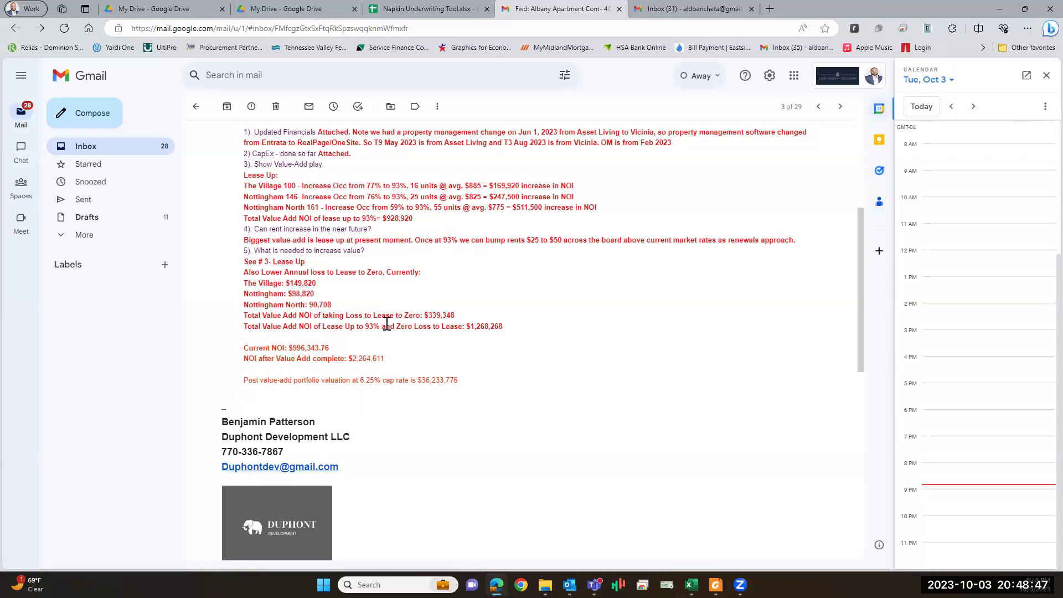
{"action": "scroll", "coordinate": [386, 319], "scroll_direction": "down", "scroll_amount": 10}
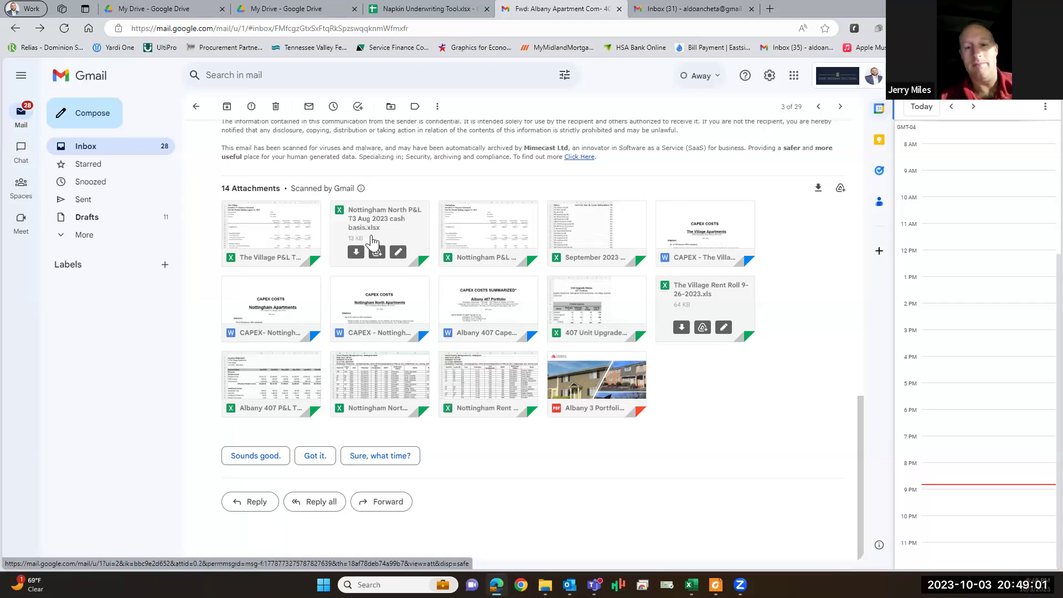
{"action": "mouse_move", "coordinate": [494, 233]}
{"action": "mouse_move", "coordinate": [587, 232]}
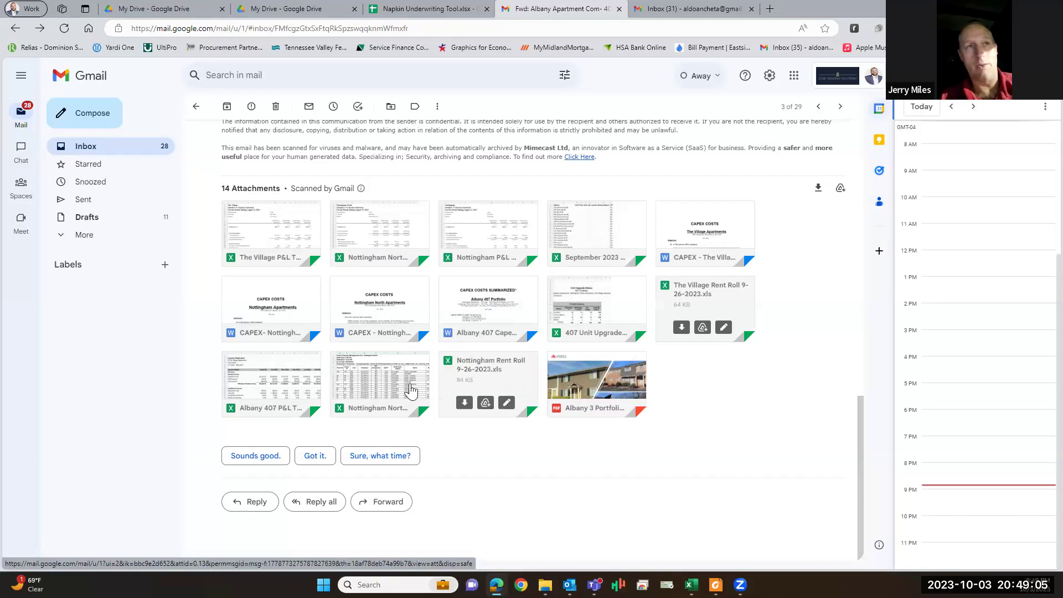
{"action": "mouse_move", "coordinate": [369, 386]}
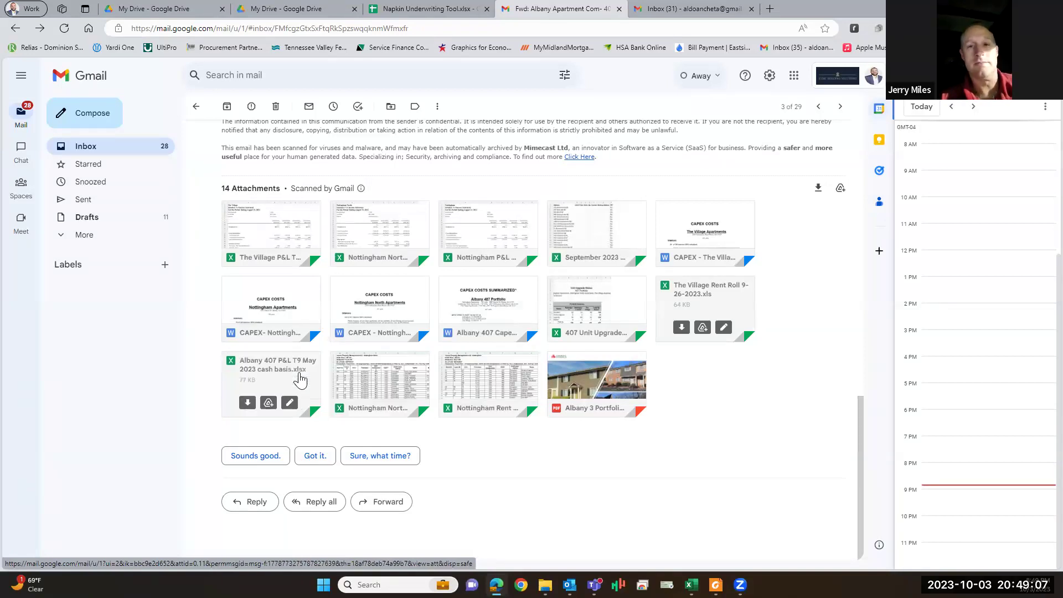
{"action": "mouse_move", "coordinate": [486, 375]}
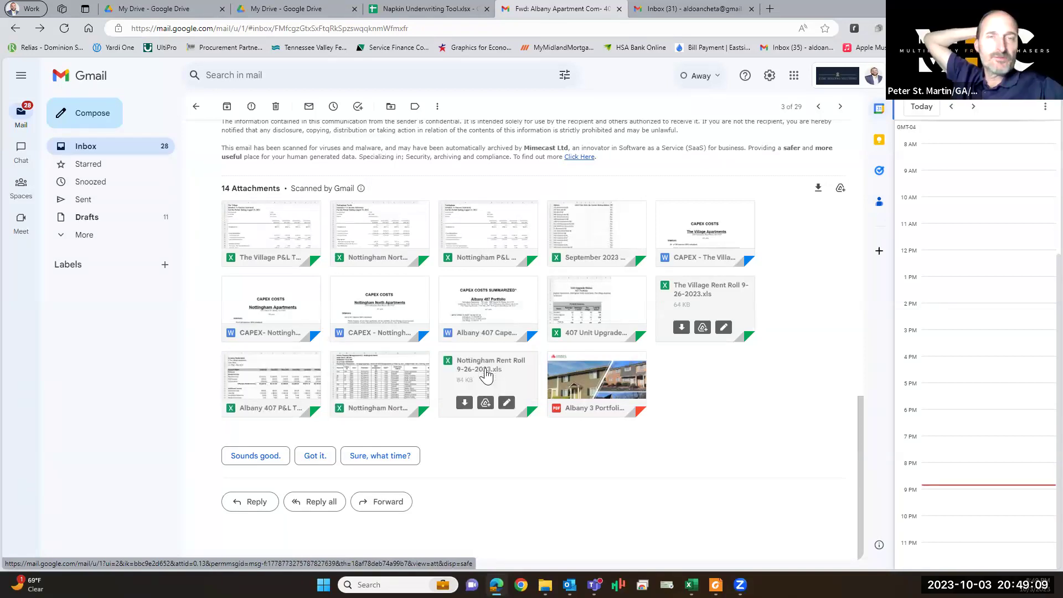
{"action": "mouse_move", "coordinate": [400, 377]}
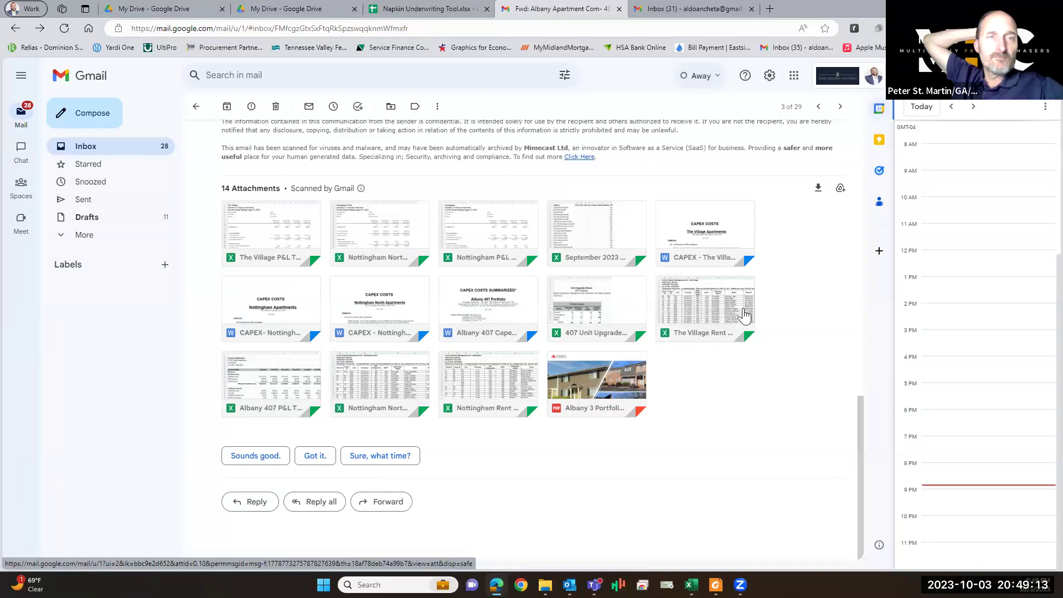
{"action": "mouse_move", "coordinate": [705, 307]}
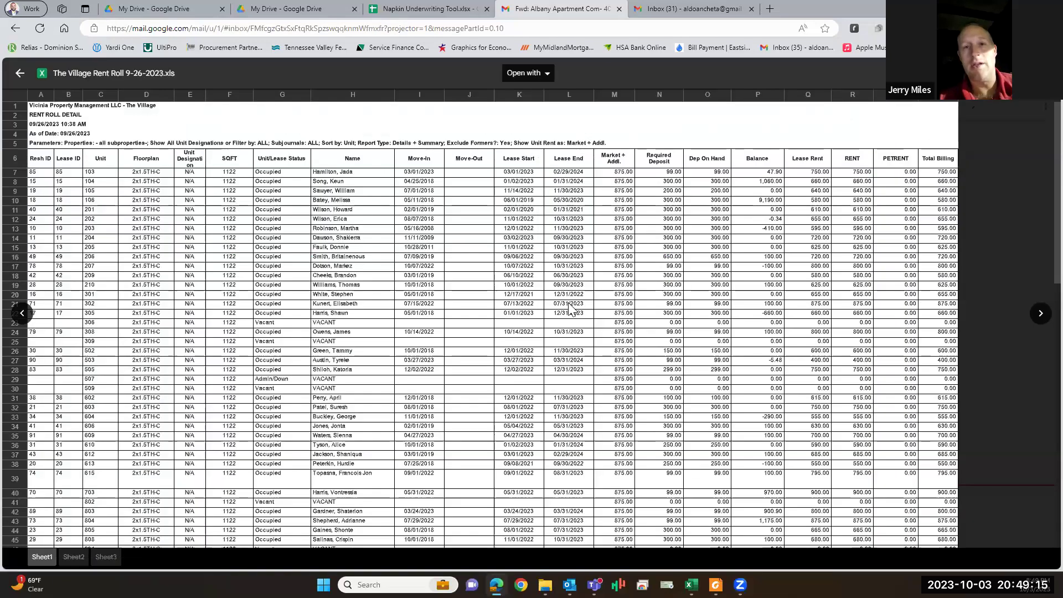
{"action": "scroll", "coordinate": [570, 309], "scroll_direction": "down", "scroll_amount": 10}
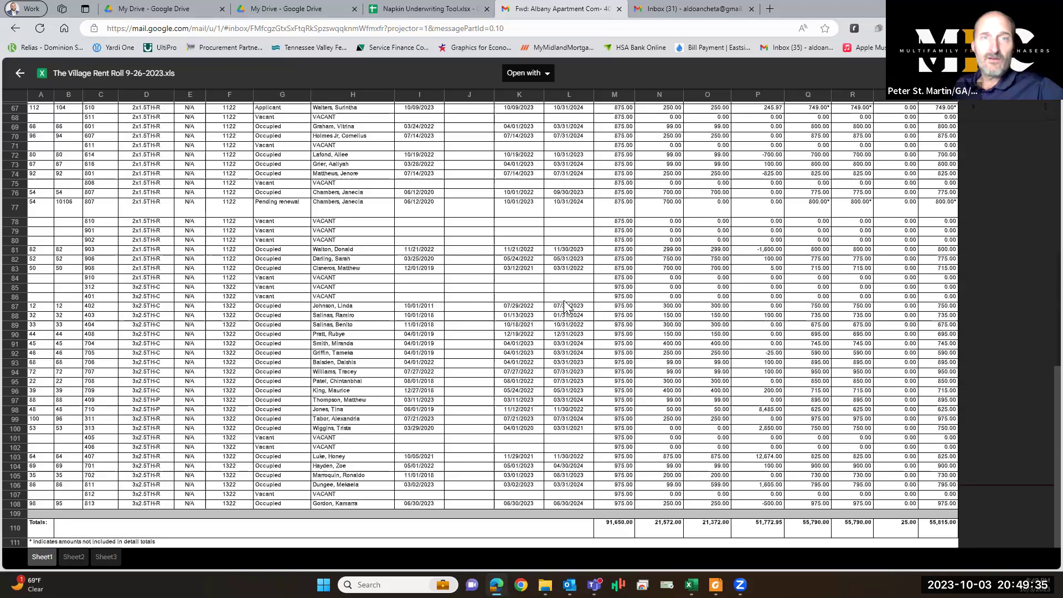
{"action": "left_click", "coordinate": [20, 73]}
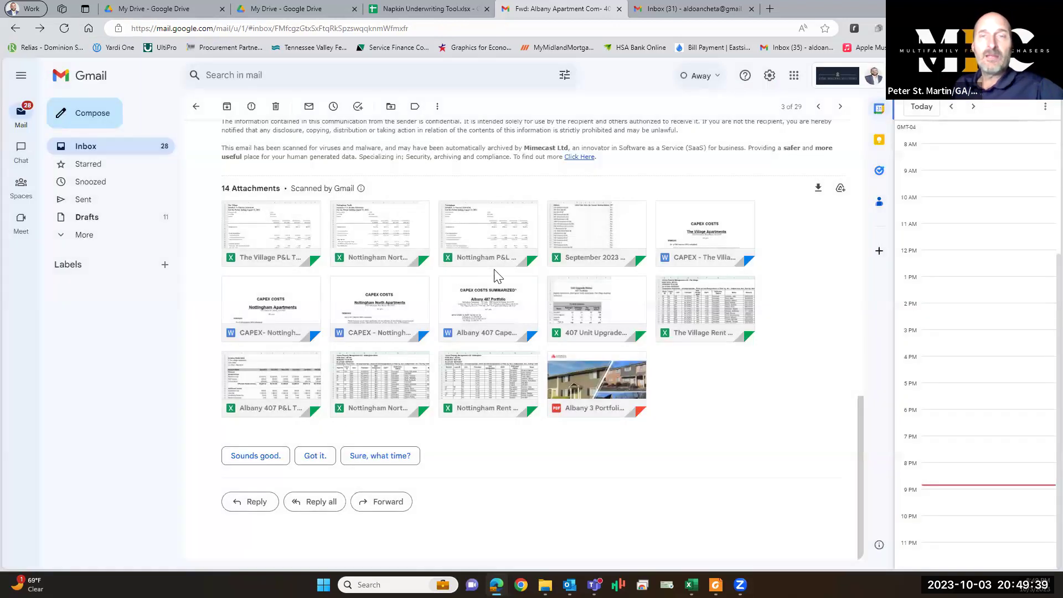
Open the Nottingham North Rent Roll 9-26-2023.xls attachment and examine the leases, vacancies and totals row before closing it.
{"action": "left_click", "coordinate": [395, 378]}
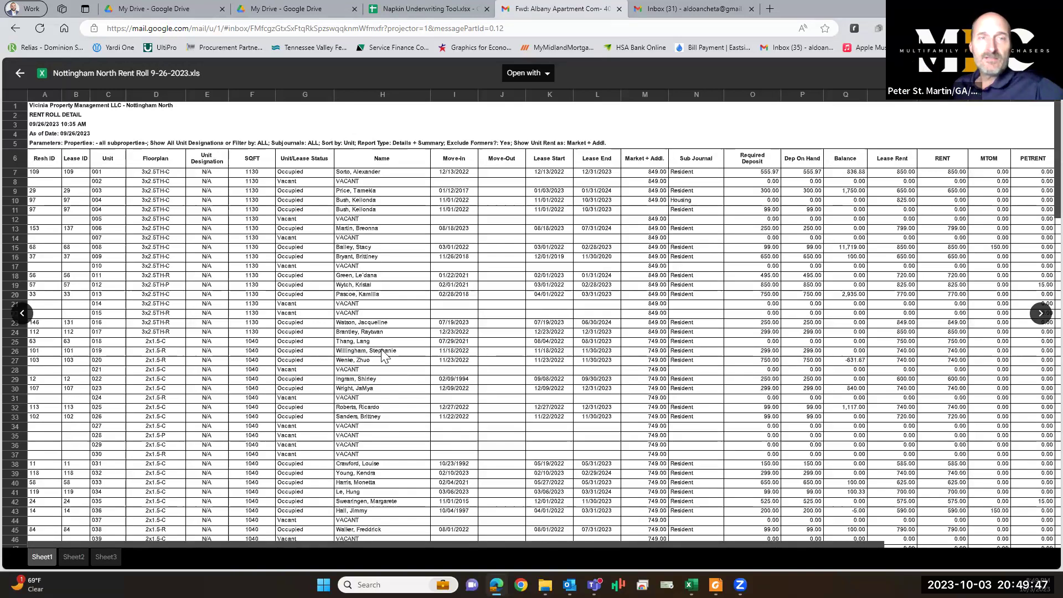
{"action": "left_click", "coordinate": [384, 352]}
{"action": "left_click", "coordinate": [381, 362]}
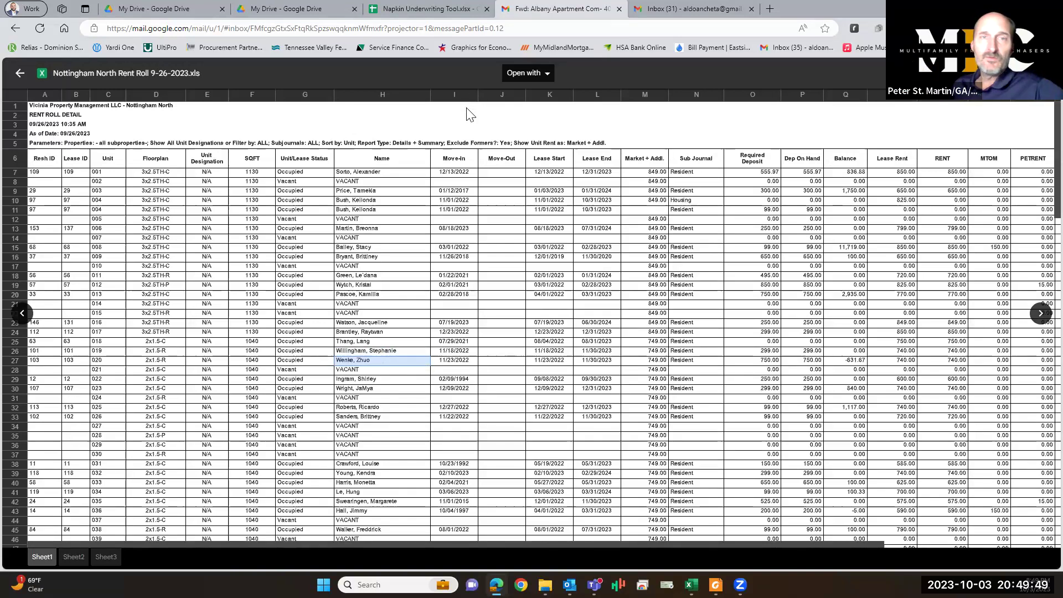
{"action": "scroll", "coordinate": [410, 282], "scroll_direction": "down", "scroll_amount": 4}
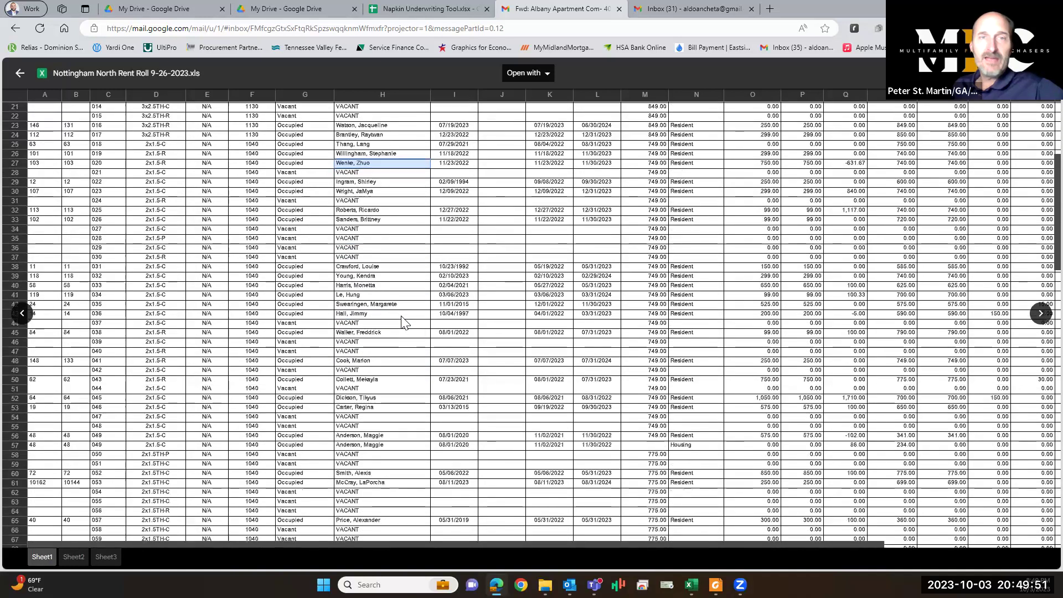
{"action": "scroll", "coordinate": [401, 321], "scroll_direction": "down", "scroll_amount": 9}
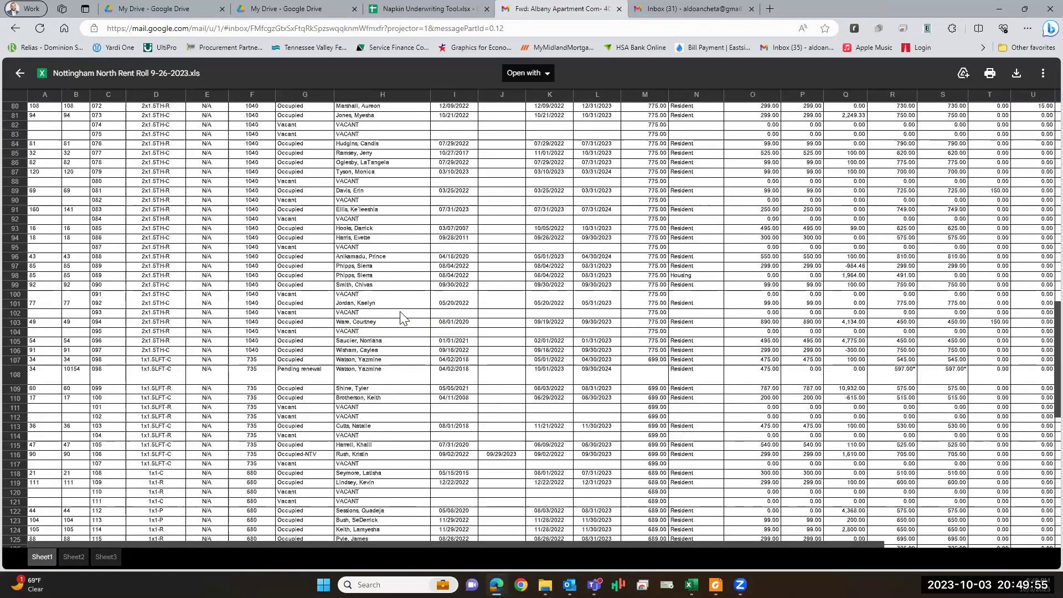
{"action": "scroll", "coordinate": [401, 318], "scroll_direction": "down", "scroll_amount": 1}
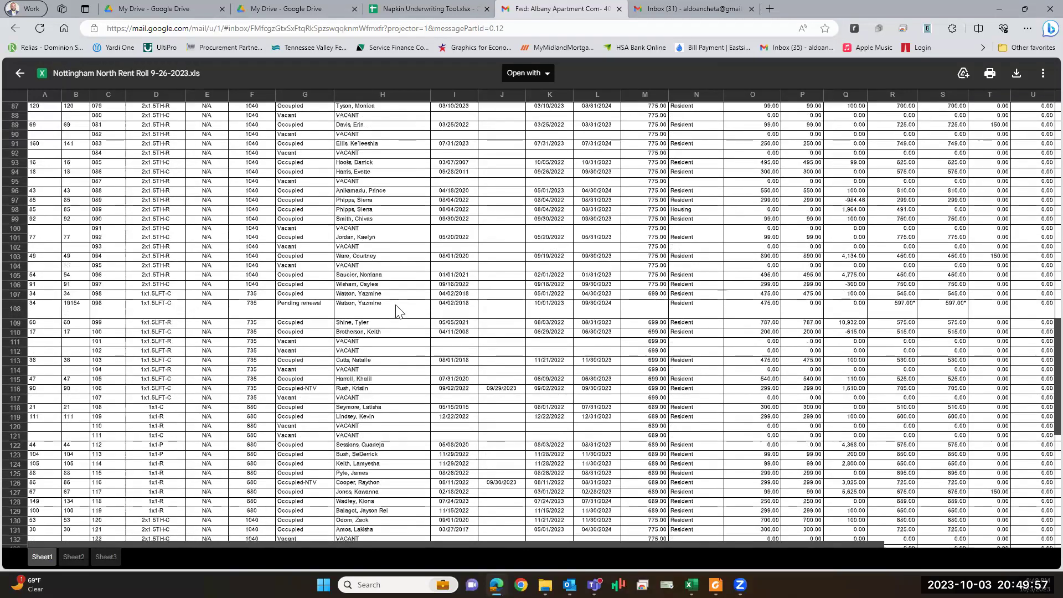
{"action": "scroll", "coordinate": [435, 335], "scroll_direction": "down", "scroll_amount": 6}
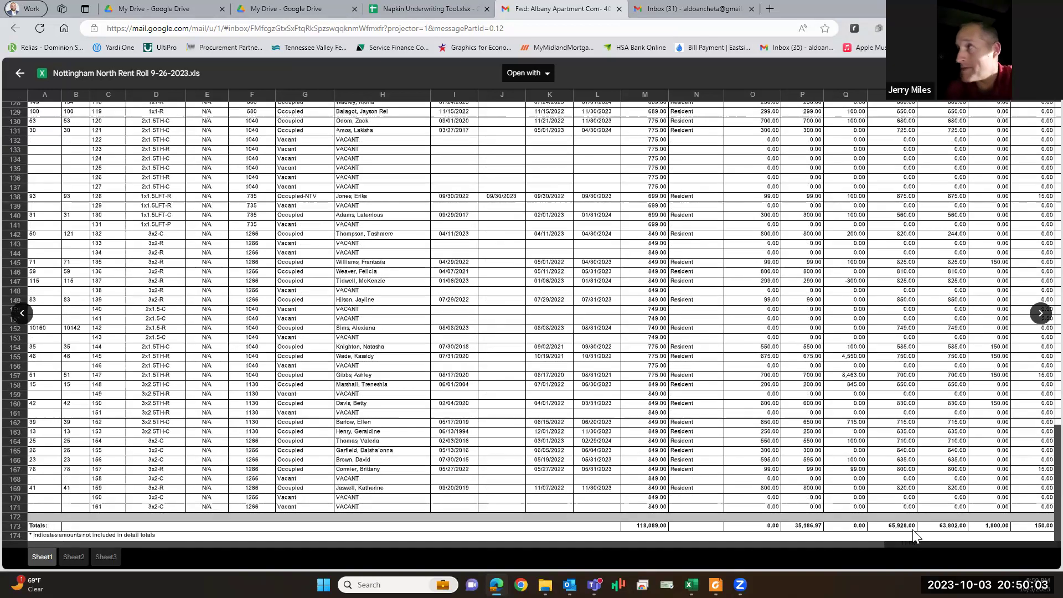
{"action": "scroll", "coordinate": [520, 371], "scroll_direction": "up", "scroll_amount": 18}
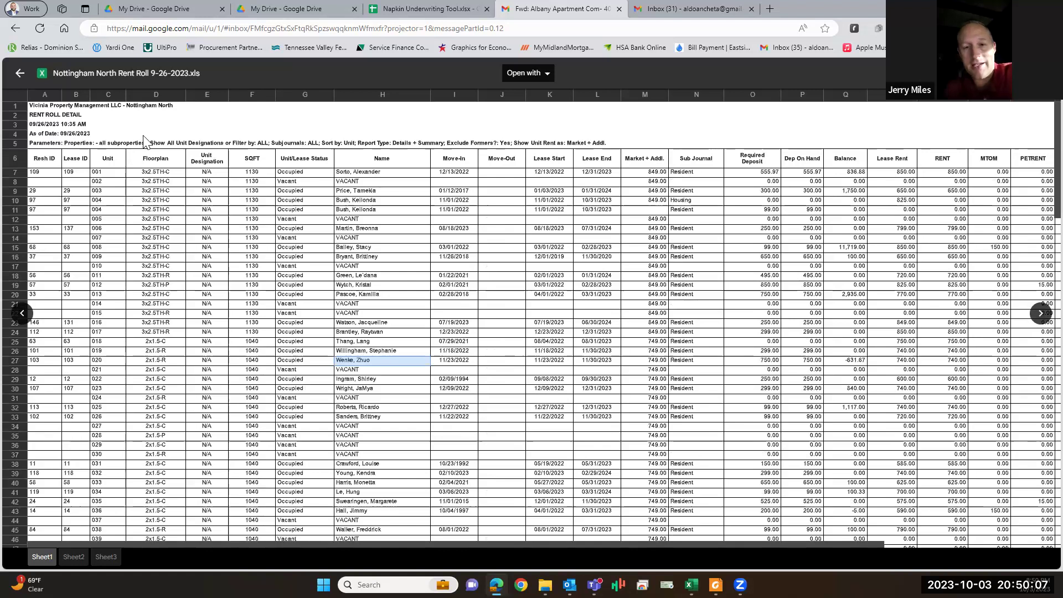
{"action": "left_click", "coordinate": [20, 73]}
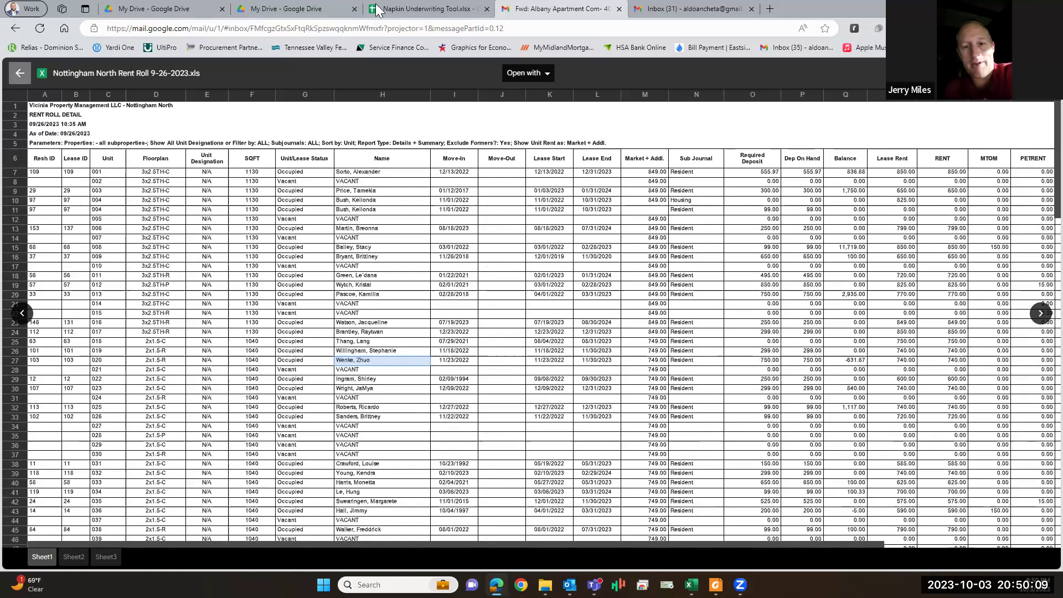
Review the purchase price, seller financing, lease-up and NOI notes in the body of the Albany Apartment email.
{"action": "left_click", "coordinate": [410, 8]}
{"action": "left_click", "coordinate": [554, 9]}
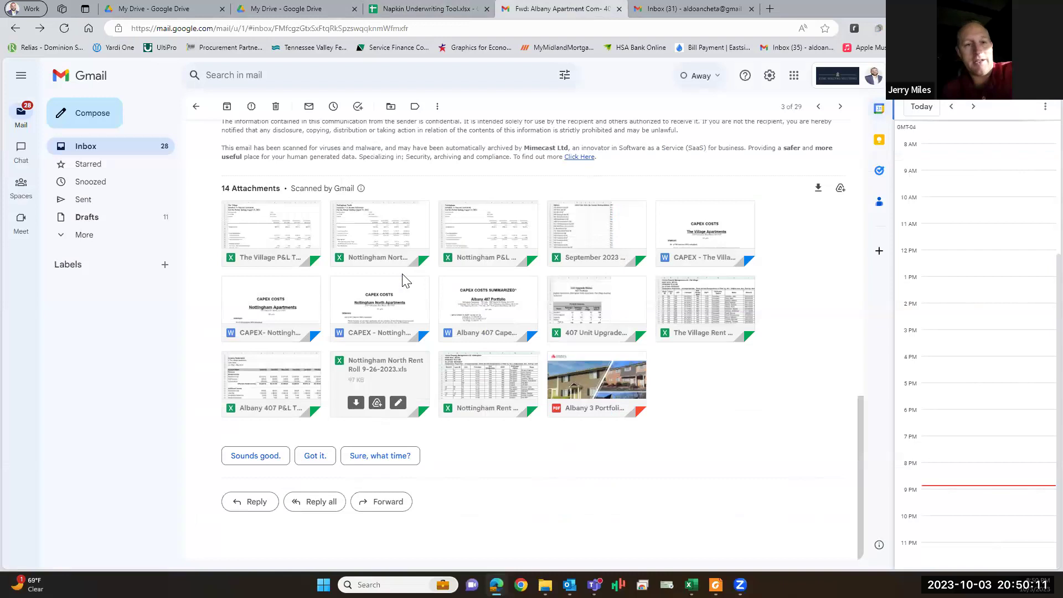
{"action": "scroll", "coordinate": [404, 280], "scroll_direction": "up", "scroll_amount": 3}
{"action": "scroll", "coordinate": [406, 281], "scroll_direction": "up", "scroll_amount": 3}
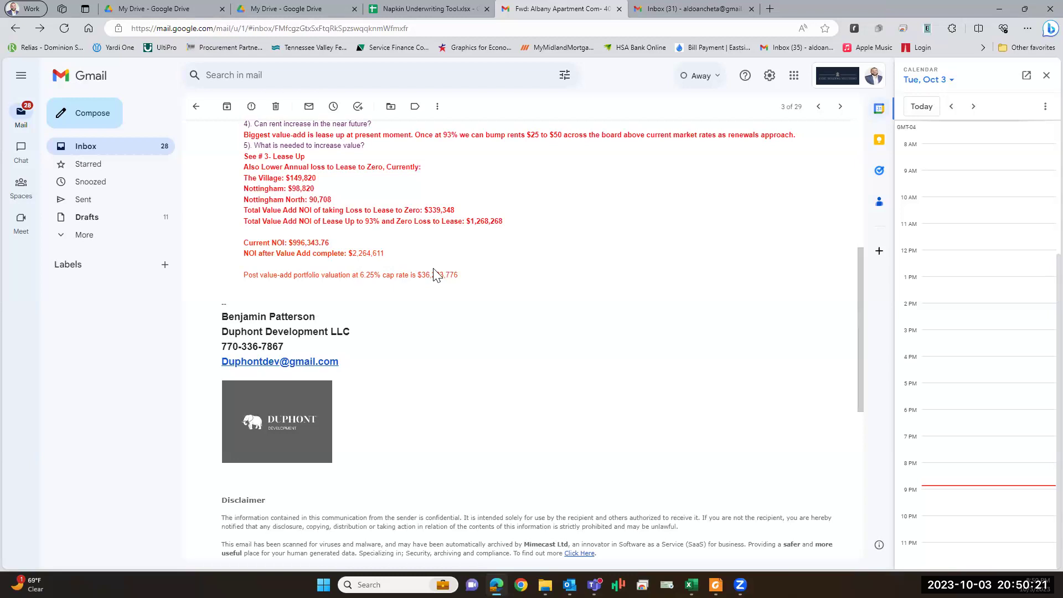
{"action": "scroll", "coordinate": [435, 275], "scroll_direction": "up", "scroll_amount": 4}
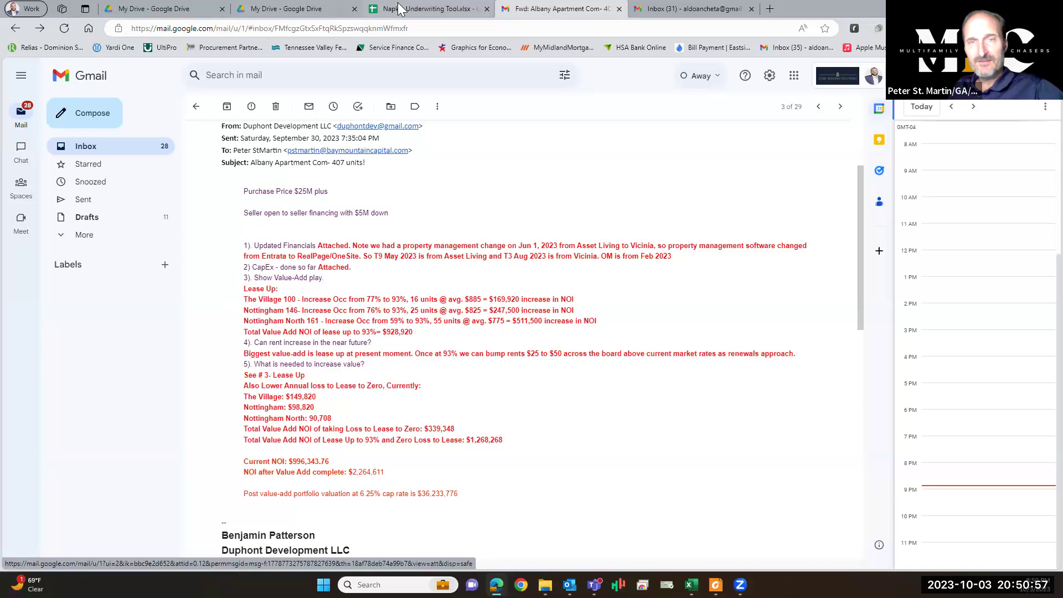
Return to the Napkin Underwriting Tool spreadsheet and close it.
{"action": "key", "text": "ctrl+shift+Tab"}
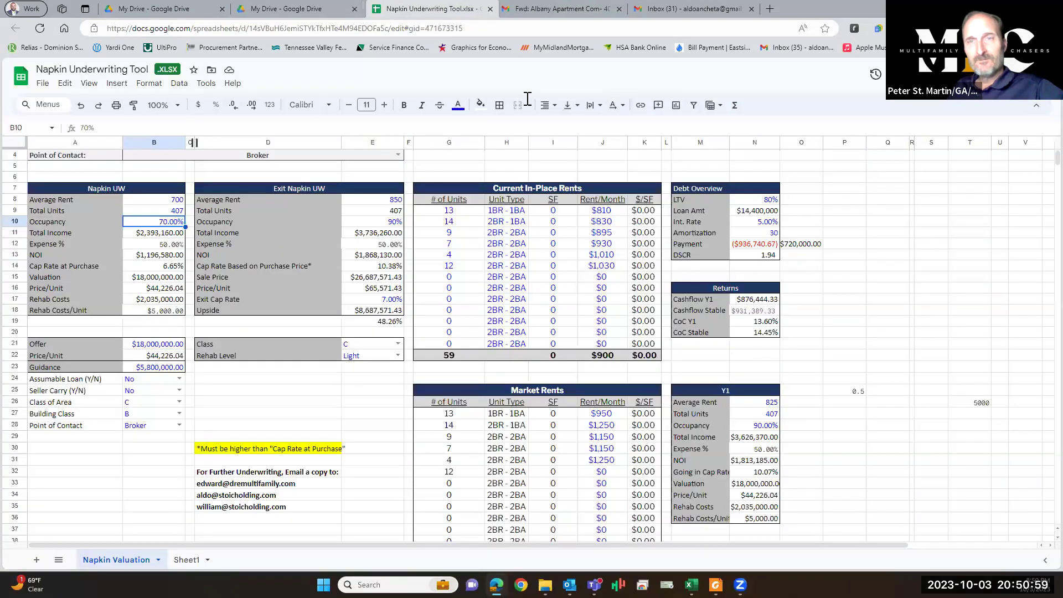
{"action": "key", "text": "ctrl+w"}
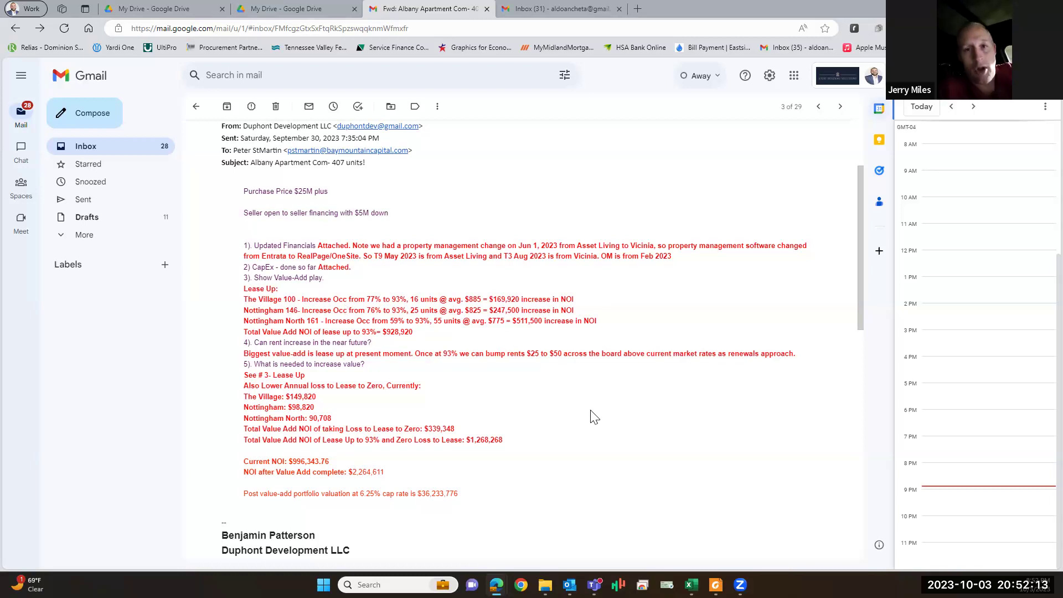
Open the attachment Albany 407 P&L T9 May 2023 cash basis.xlsx and examine The Village income statement through net income.
{"action": "scroll", "coordinate": [532, 400], "scroll_direction": "down", "scroll_amount": 10}
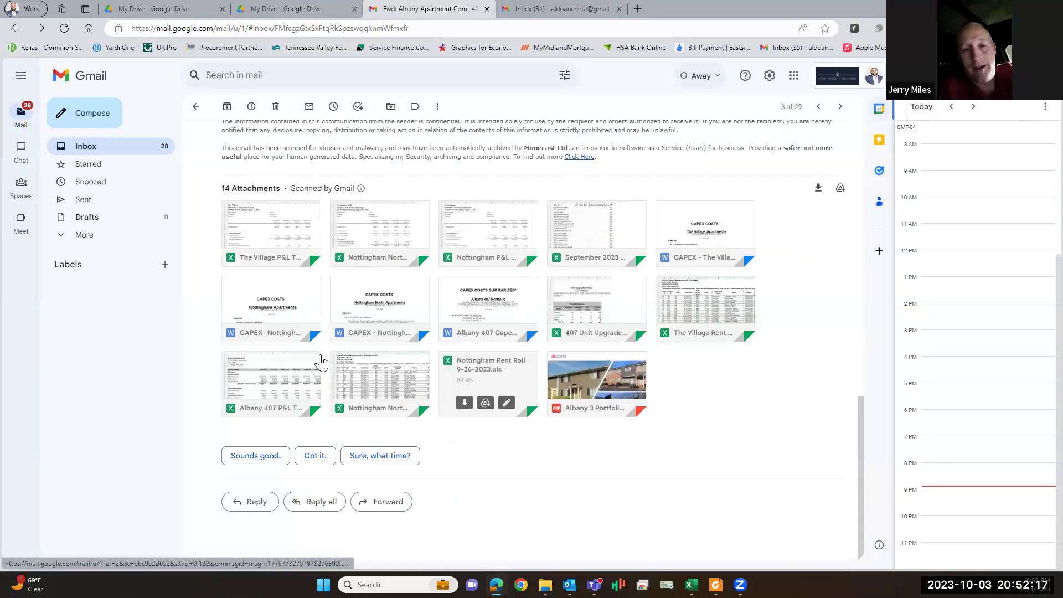
{"action": "left_click", "coordinate": [277, 382]}
{"action": "scroll", "coordinate": [374, 327], "scroll_direction": "down", "scroll_amount": 2}
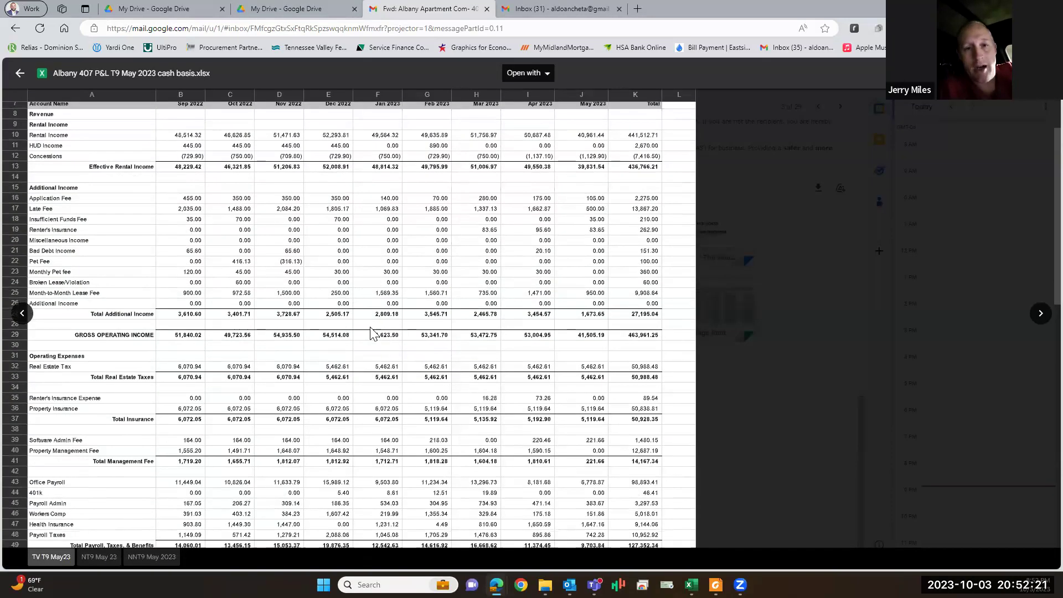
{"action": "scroll", "coordinate": [373, 332], "scroll_direction": "down", "scroll_amount": 2}
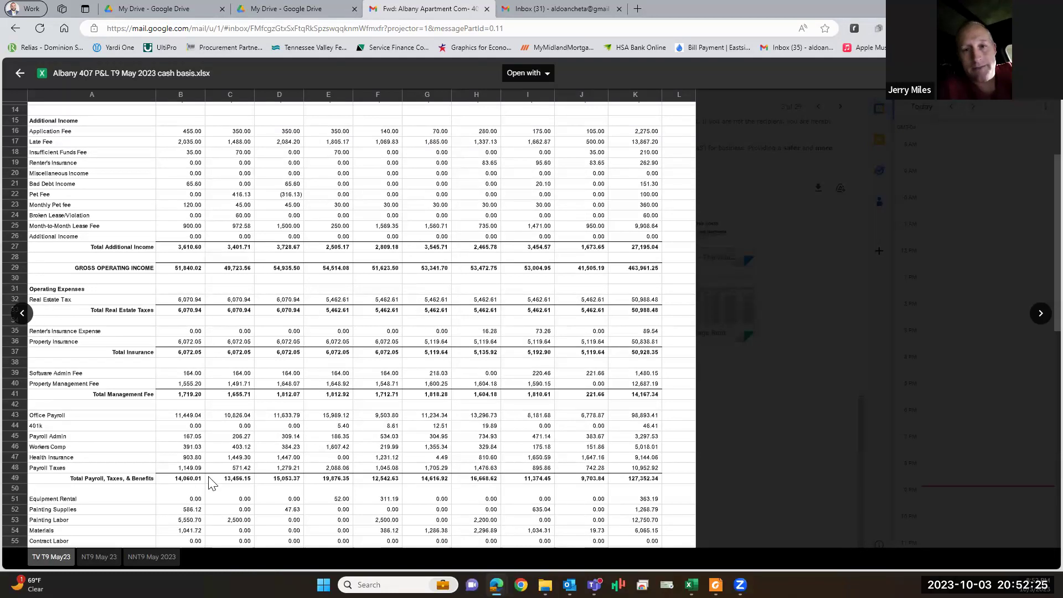
{"action": "scroll", "coordinate": [211, 483], "scroll_direction": "up", "scroll_amount": 4}
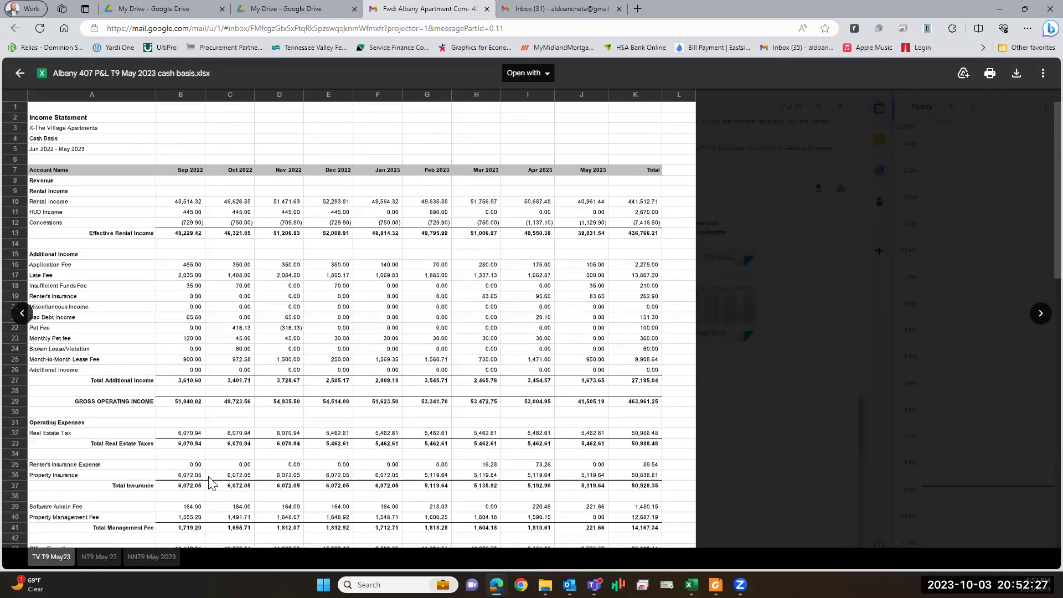
{"action": "scroll", "coordinate": [211, 483], "scroll_direction": "down", "scroll_amount": 20}
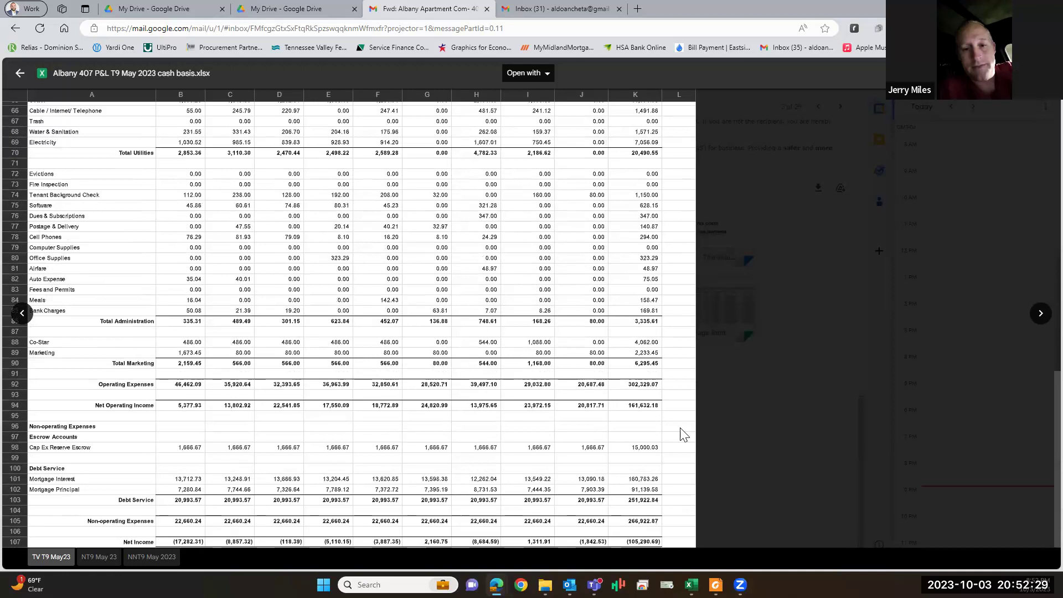
Examine the Nottingham income statement on sheet NT9 May 23 from rental income through net income, then close the attachment.
{"action": "left_click", "coordinate": [99, 556]}
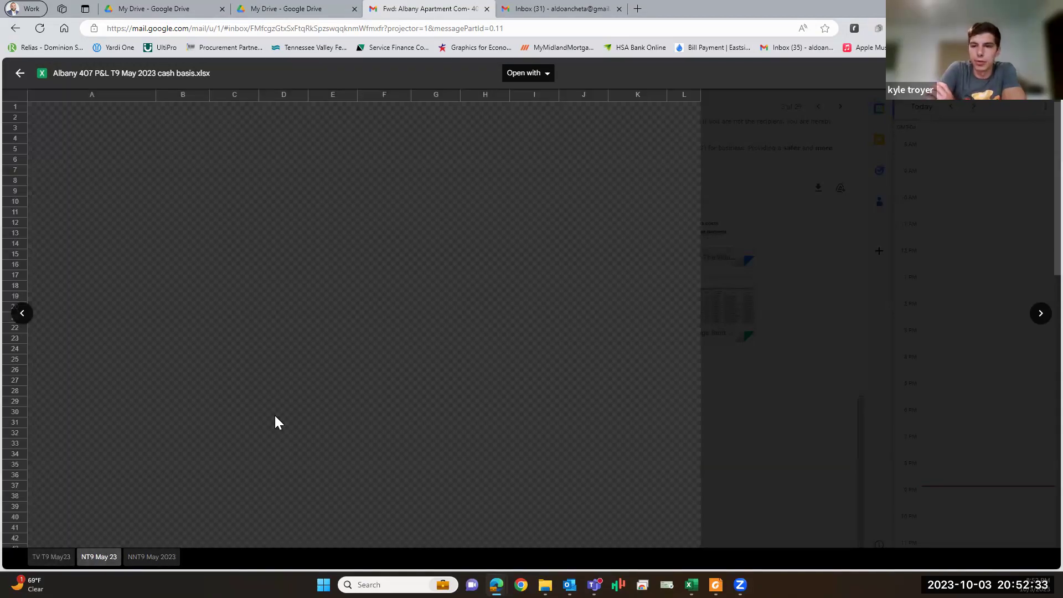
{"action": "scroll", "coordinate": [275, 416], "scroll_direction": "down", "scroll_amount": 8}
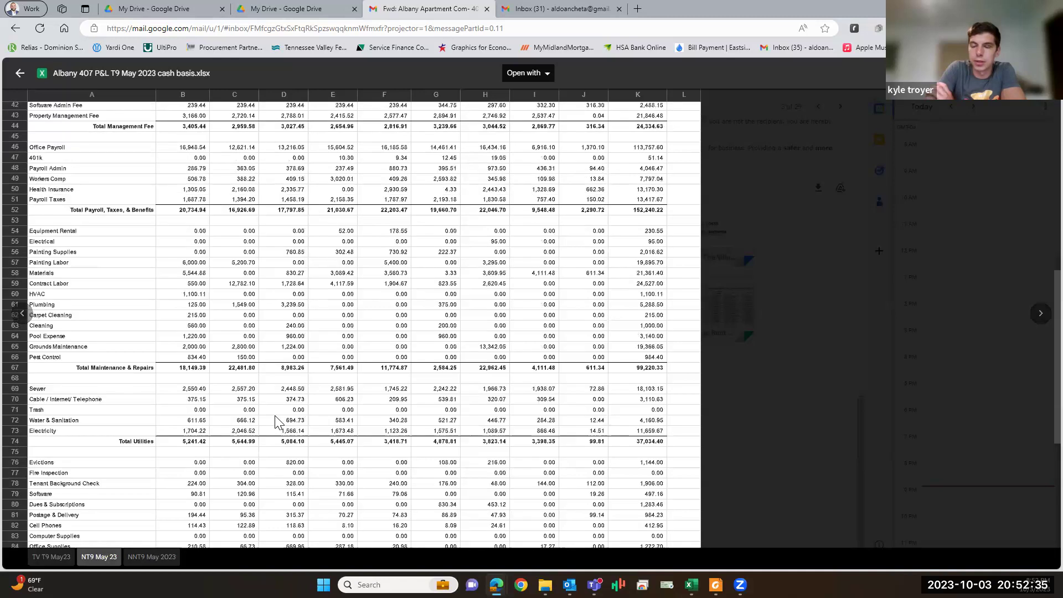
{"action": "scroll", "coordinate": [276, 416], "scroll_direction": "down", "scroll_amount": 5}
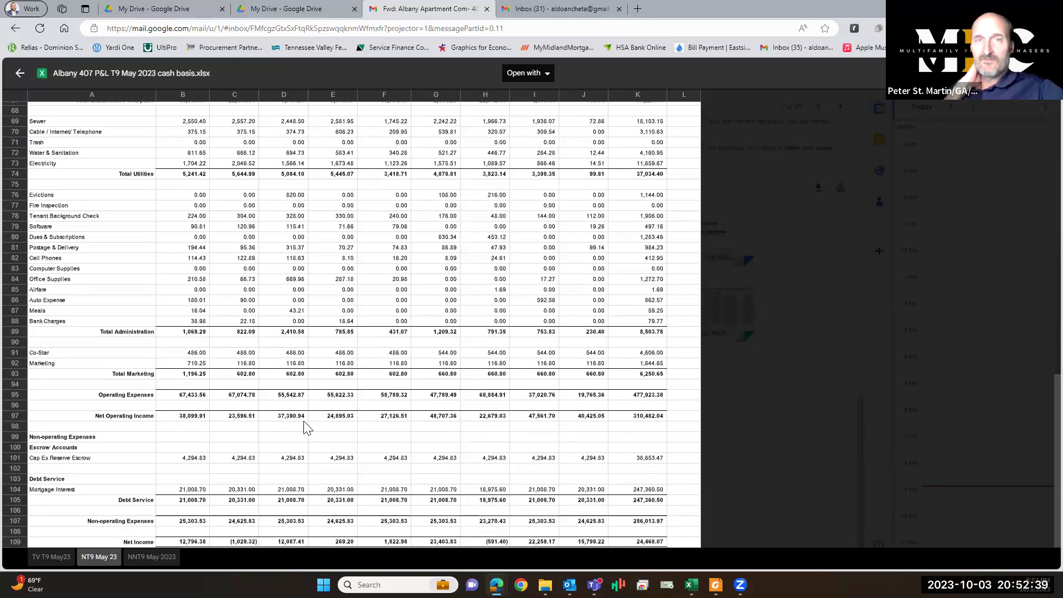
{"action": "scroll", "coordinate": [310, 425], "scroll_direction": "up", "scroll_amount": 10}
{"action": "scroll", "coordinate": [308, 423], "scroll_direction": "up", "scroll_amount": 5}
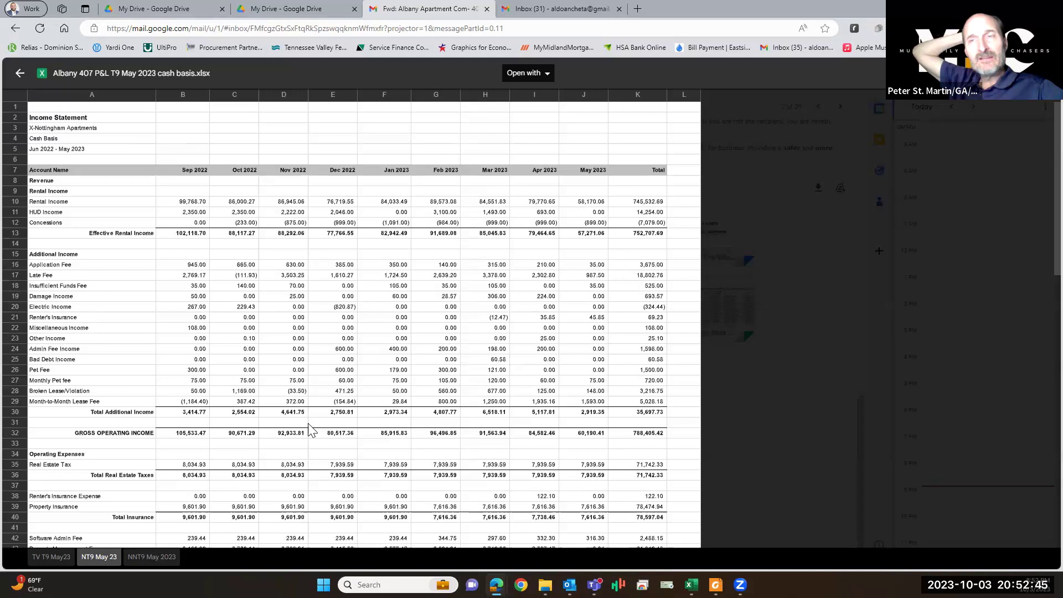
{"action": "scroll", "coordinate": [309, 425], "scroll_direction": "down", "scroll_amount": 12}
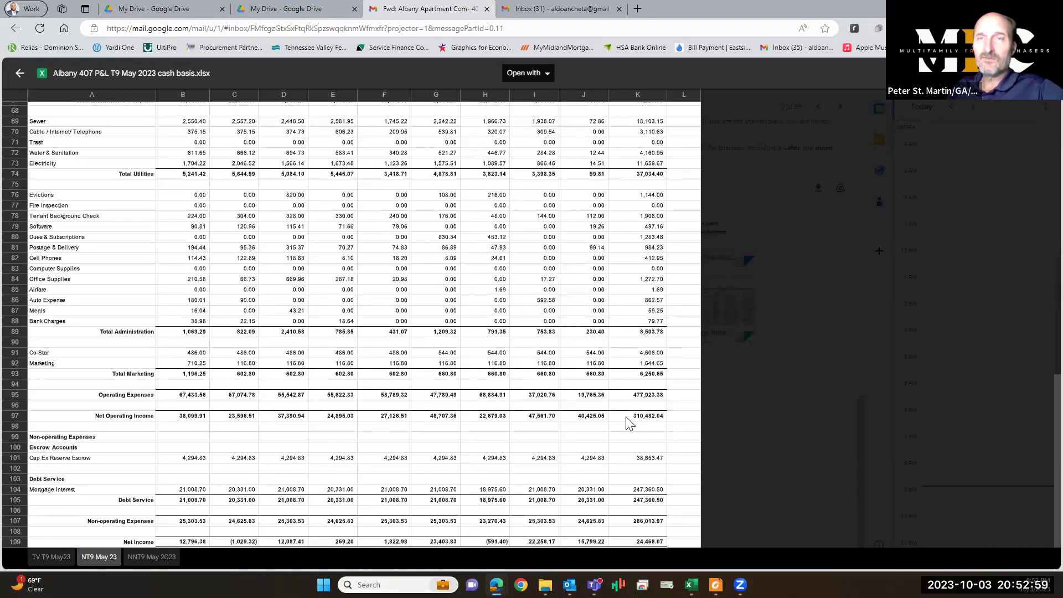
{"action": "scroll", "coordinate": [629, 423], "scroll_direction": "up", "scroll_amount": 15}
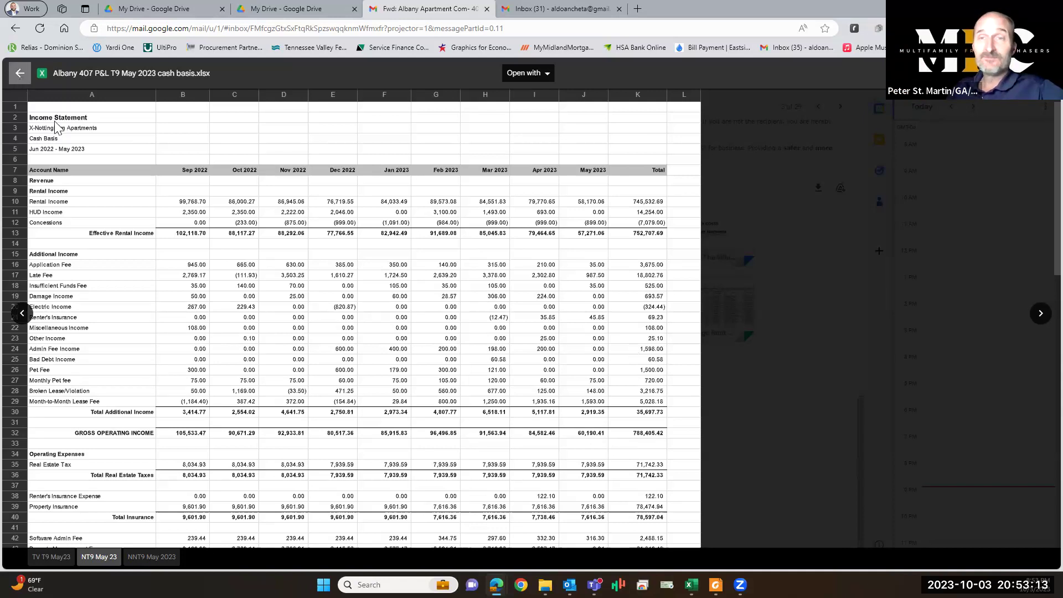
{"action": "left_click", "coordinate": [20, 73]}
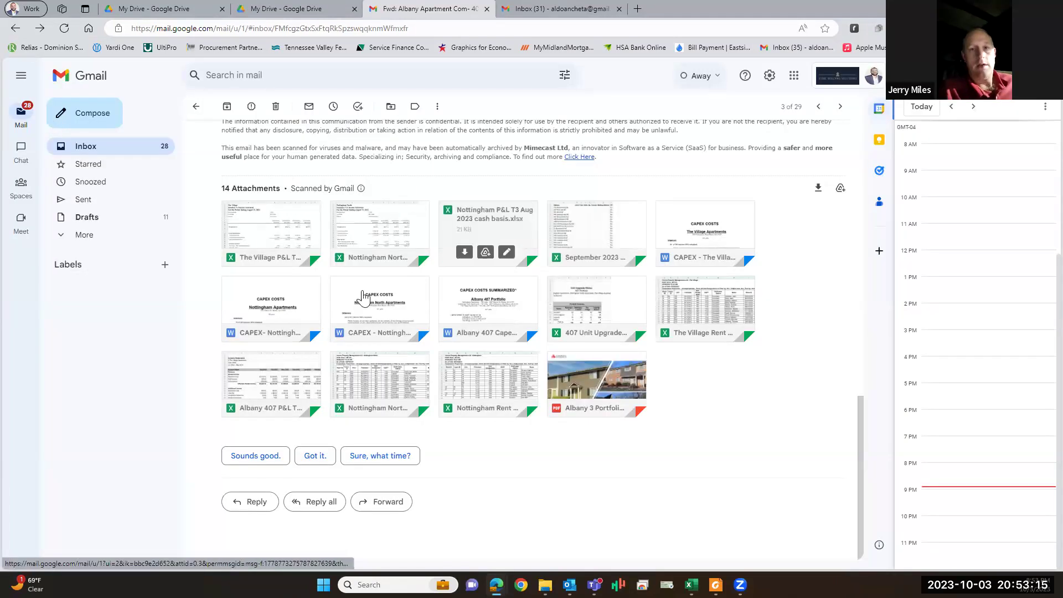
Reopen the Albany 407 P&L T9 May 2023 attachment and show its NT9 May 23 sheet.
{"action": "left_click", "coordinate": [297, 378]}
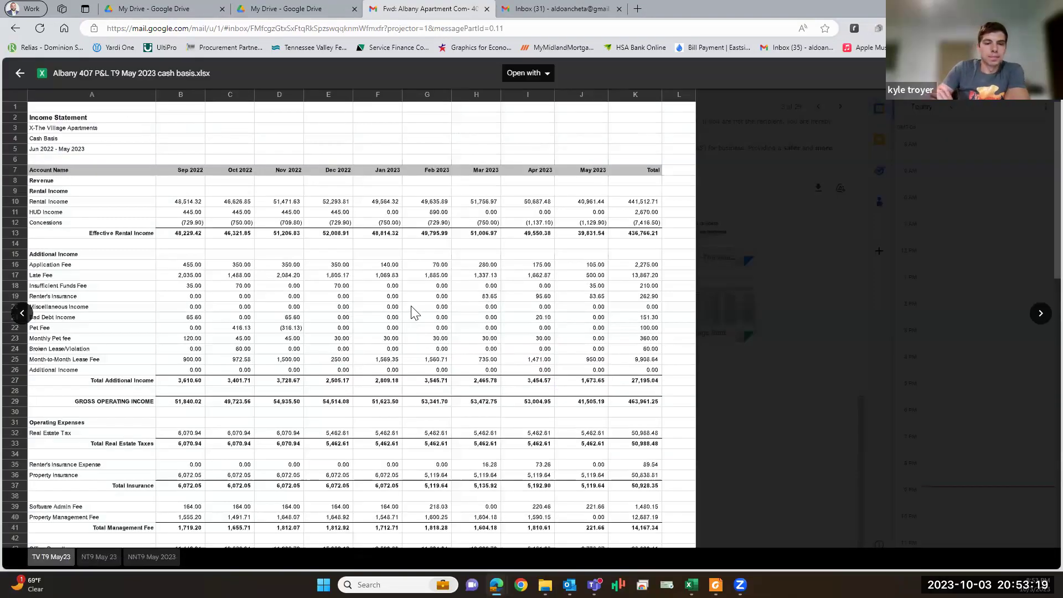
{"action": "left_click", "coordinate": [102, 558]}
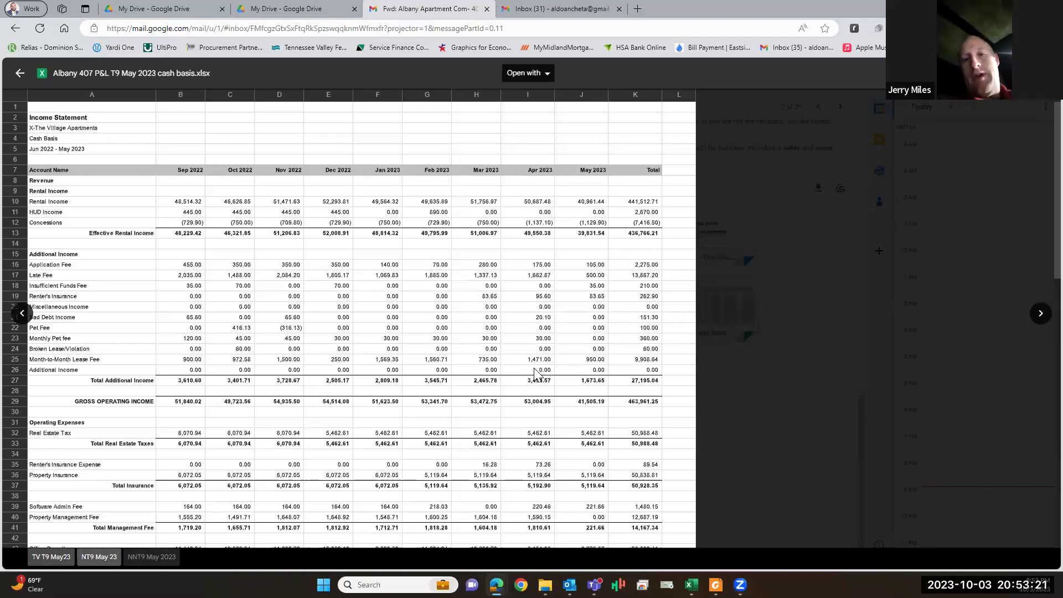
{"action": "scroll", "coordinate": [610, 391], "scroll_direction": "down", "scroll_amount": 10}
{"action": "scroll", "coordinate": [612, 391], "scroll_direction": "down", "scroll_amount": 1}
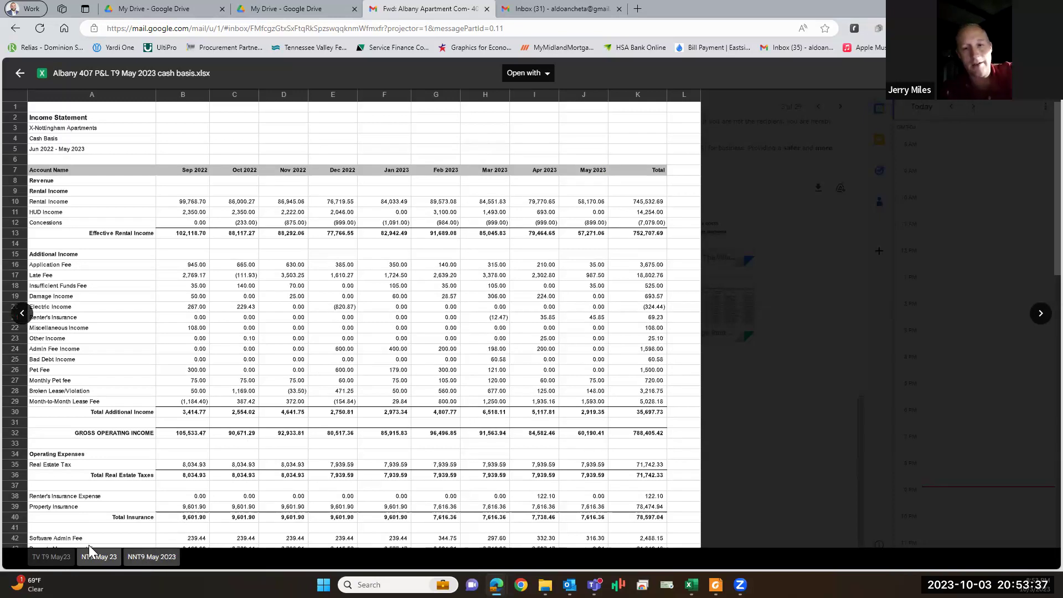
Review The Village's operating expenses, net operating income and debt service on sheet TV T9 May23.
{"action": "left_click", "coordinate": [49, 556]}
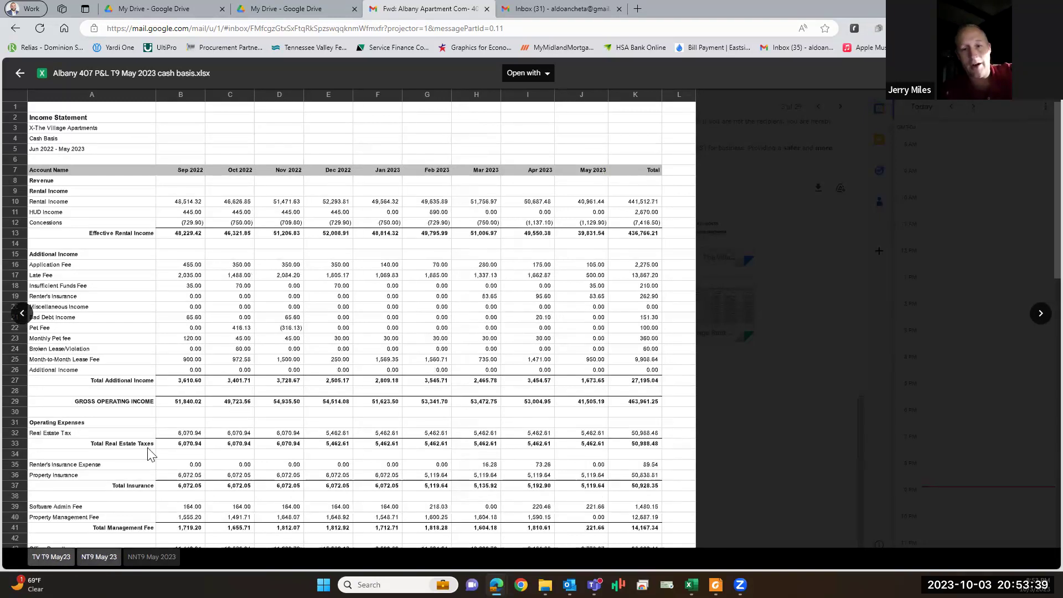
{"action": "scroll", "coordinate": [165, 432], "scroll_direction": "down", "scroll_amount": 4}
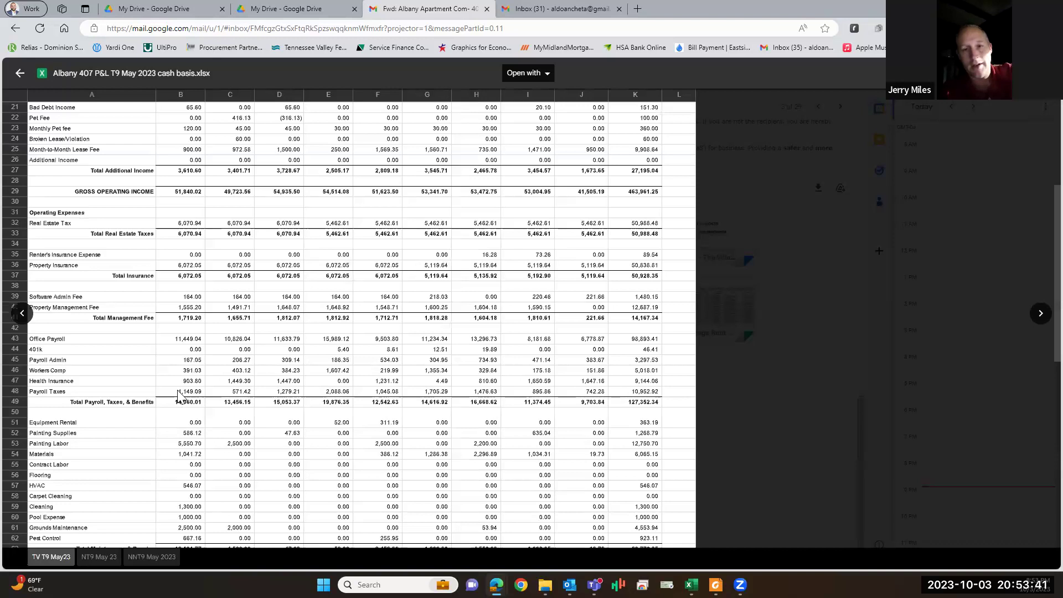
{"action": "scroll", "coordinate": [179, 394], "scroll_direction": "up", "scroll_amount": 3}
{"action": "scroll", "coordinate": [178, 394], "scroll_direction": "down", "scroll_amount": 12}
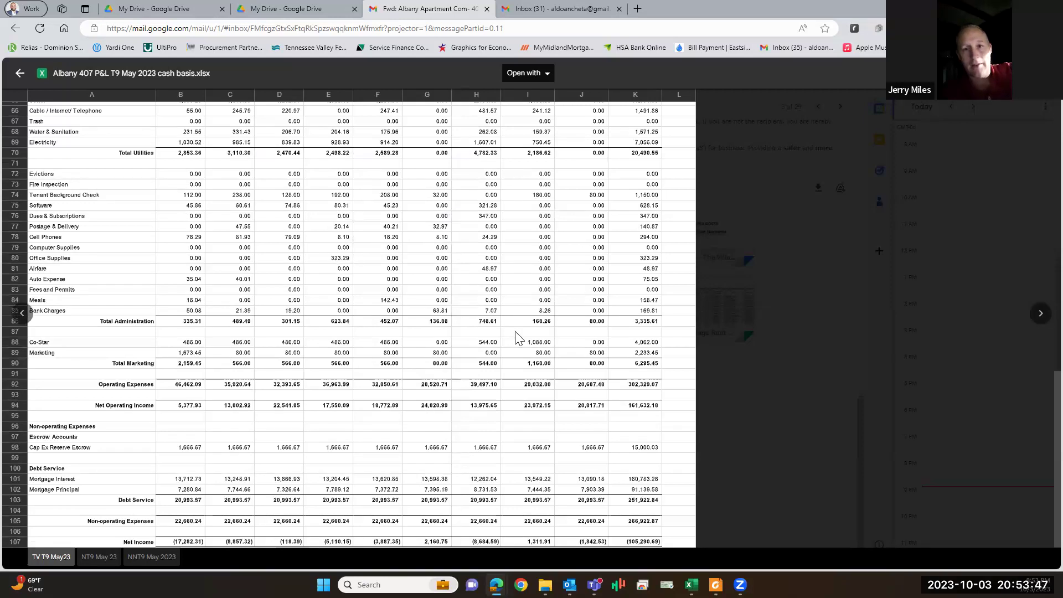
{"action": "scroll", "coordinate": [515, 335], "scroll_direction": "up", "scroll_amount": 8}
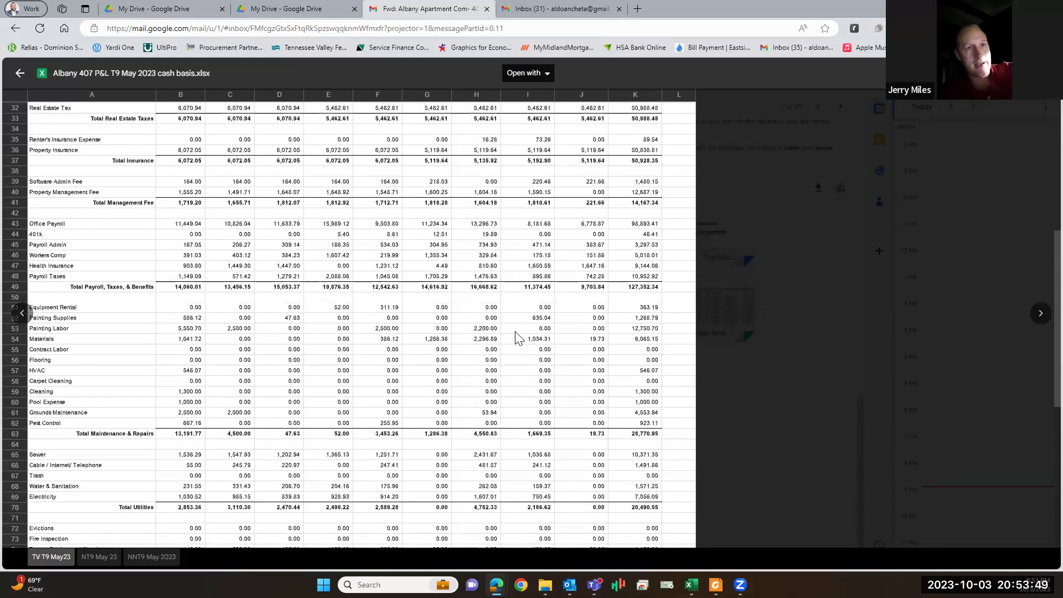
{"action": "scroll", "coordinate": [518, 337], "scroll_direction": "up", "scroll_amount": 3}
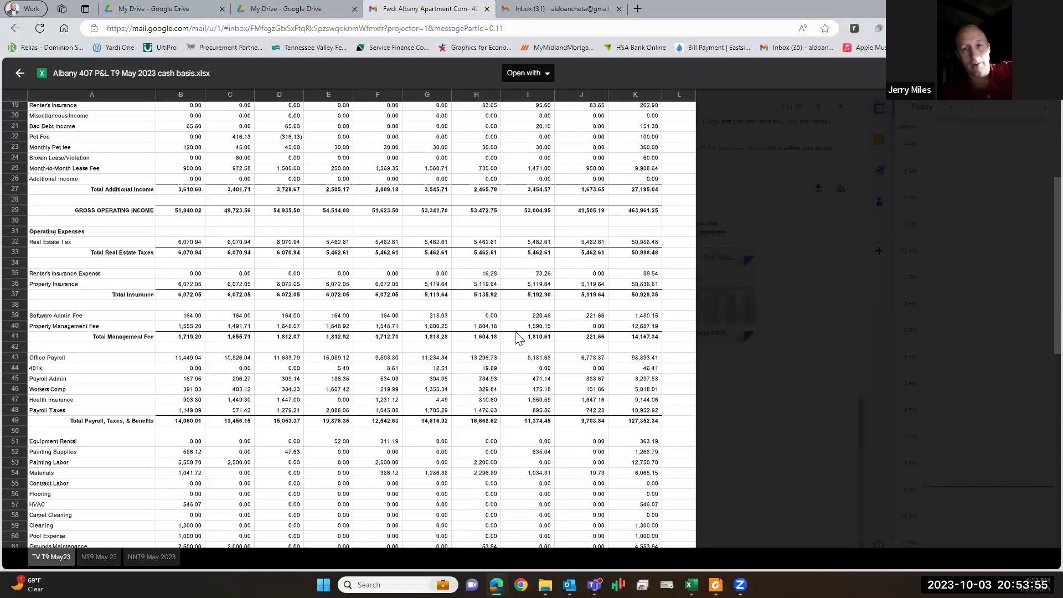
Examine the Nottingham North income statement on sheet NNT9 May 2023, covering gross operating income, expenses, NOI and net income.
{"action": "left_click", "coordinate": [149, 558]}
{"action": "scroll", "coordinate": [539, 360], "scroll_direction": "down", "scroll_amount": 2}
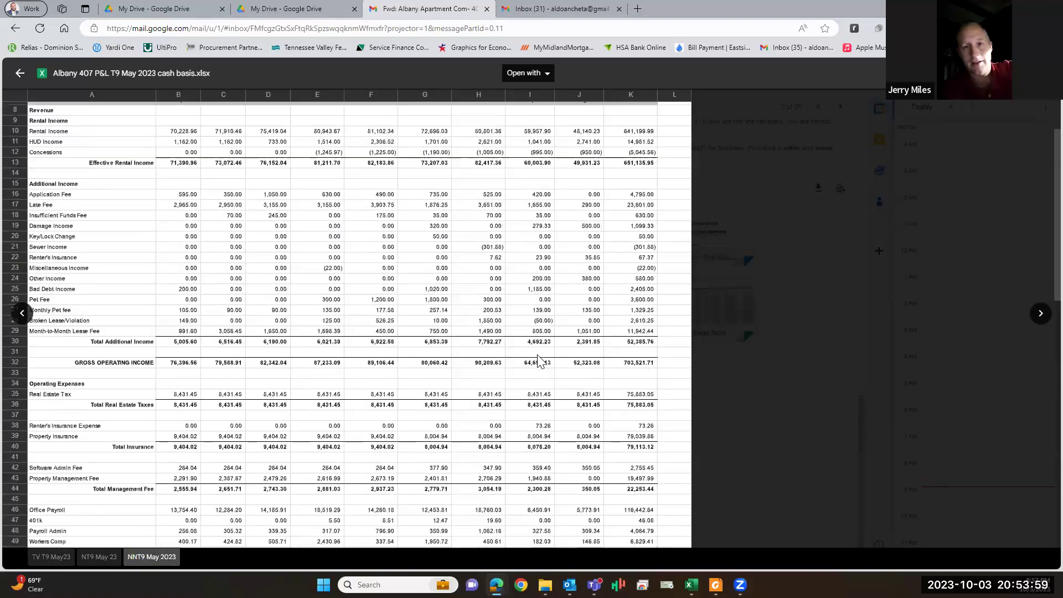
{"action": "scroll", "coordinate": [537, 357], "scroll_direction": "down", "scroll_amount": 10}
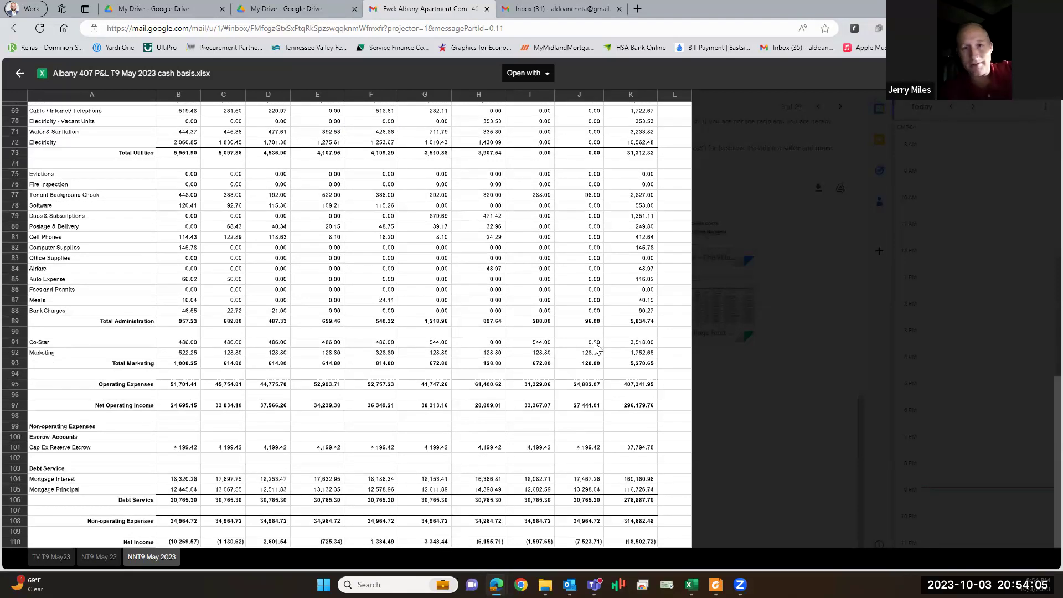
{"action": "scroll", "coordinate": [645, 313], "scroll_direction": "up", "scroll_amount": 5}
{"action": "scroll", "coordinate": [645, 312], "scroll_direction": "up", "scroll_amount": 5}
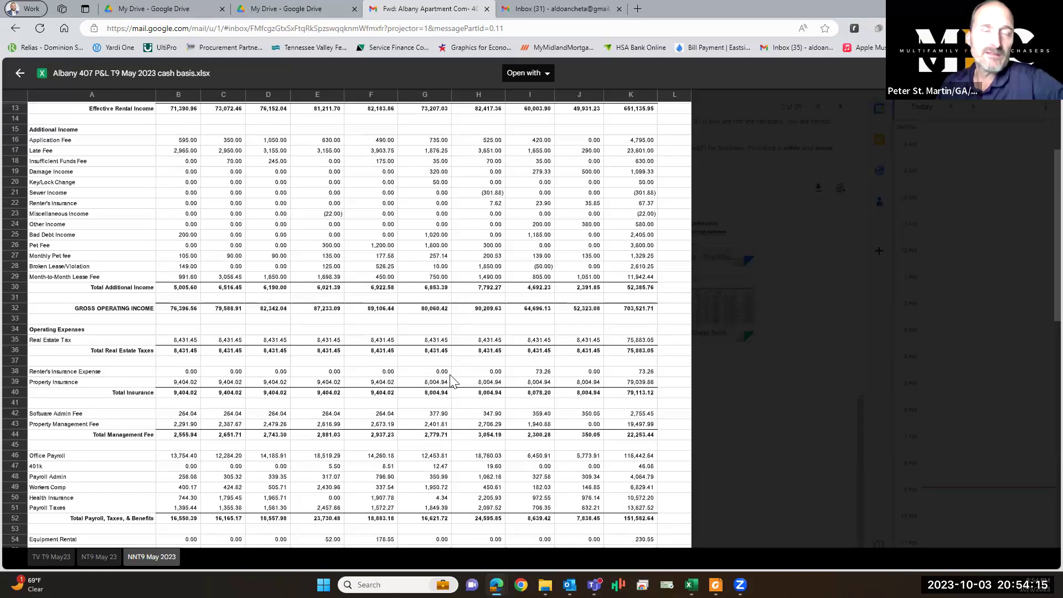
{"action": "scroll", "coordinate": [631, 385], "scroll_direction": "down", "scroll_amount": 10}
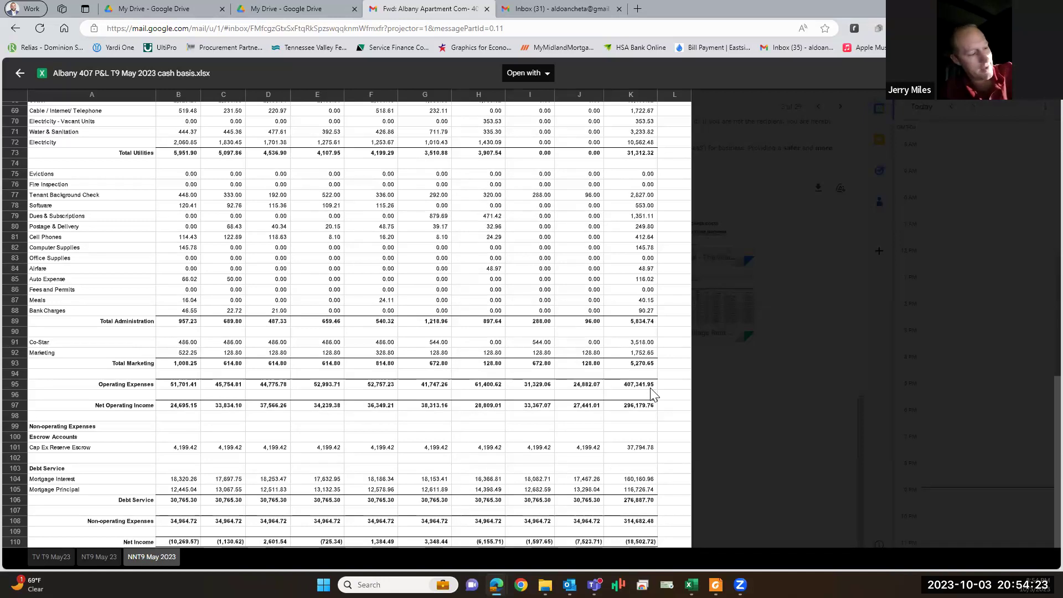
{"action": "scroll", "coordinate": [653, 390], "scroll_direction": "up", "scroll_amount": 1}
{"action": "scroll", "coordinate": [652, 390], "scroll_direction": "up", "scroll_amount": 15}
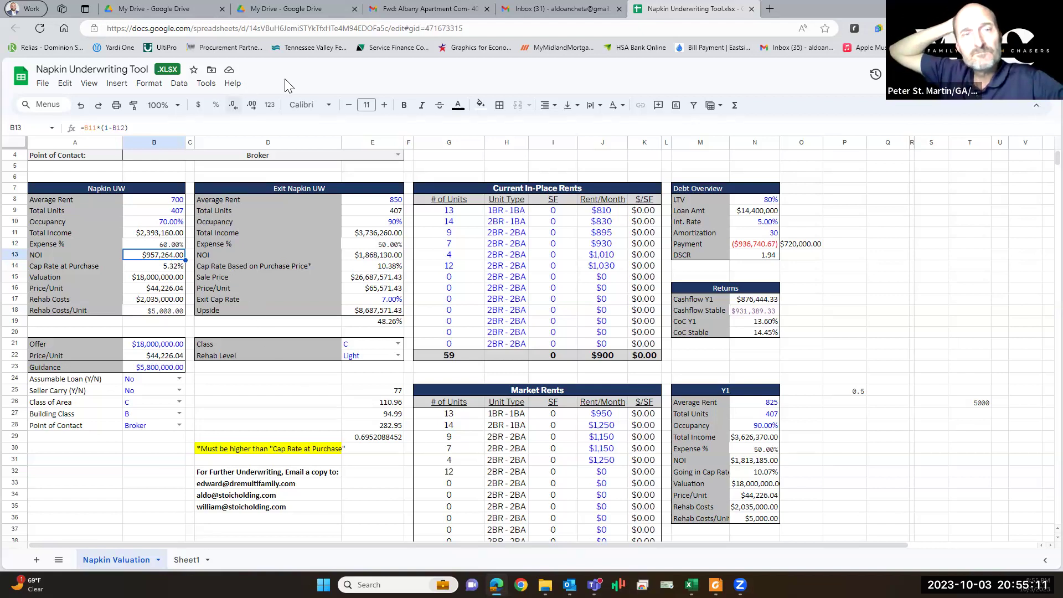
Close the P&L attachment, check the lease-up and NOI notes in the Albany Apartment email, and return to the Napkin Underwriting Tool.
{"action": "left_click", "coordinate": [459, 13]}
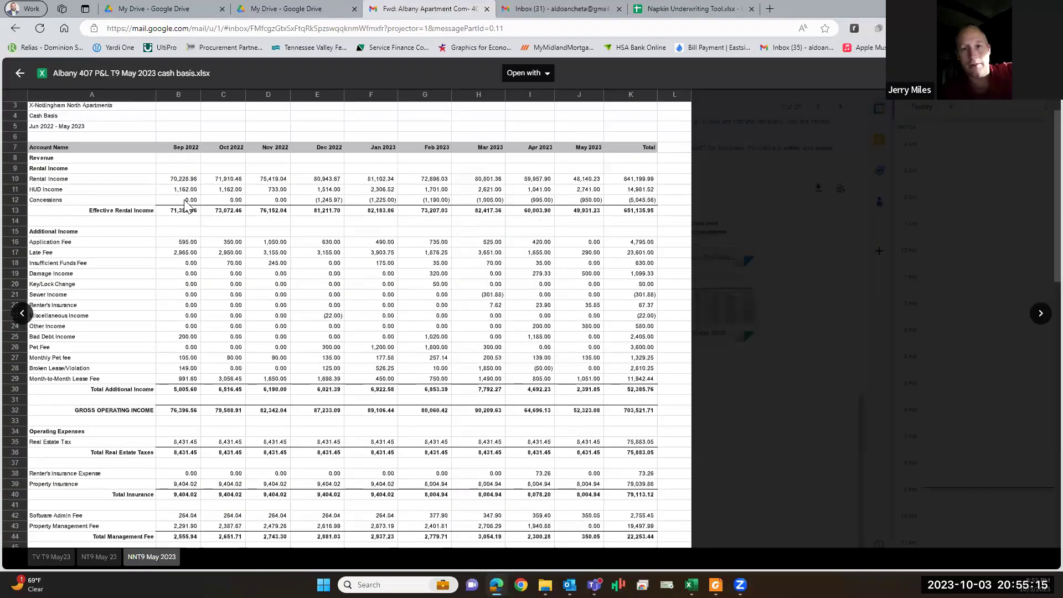
{"action": "left_click", "coordinate": [20, 73]}
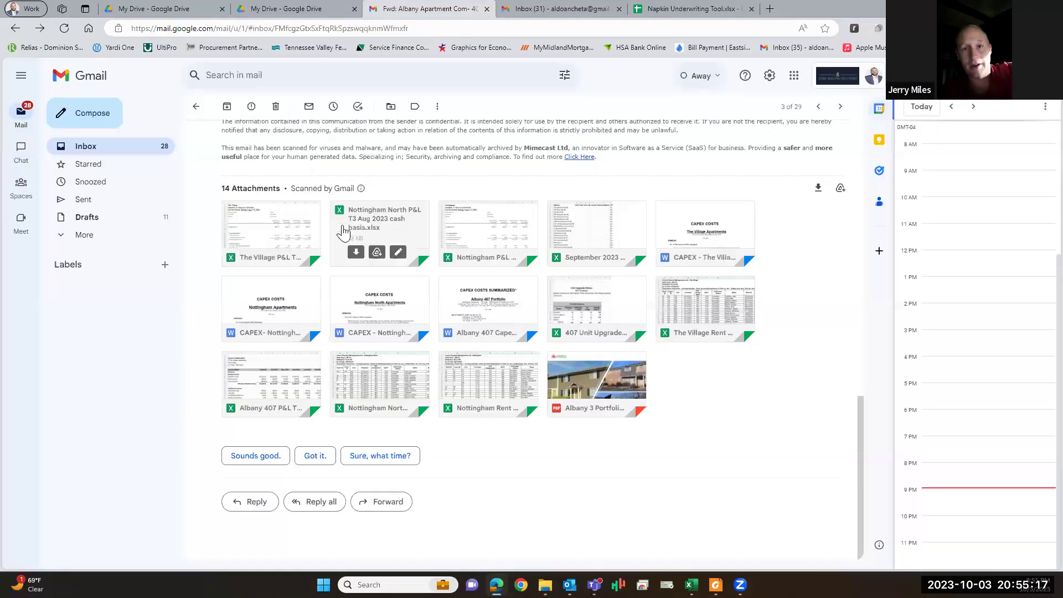
{"action": "scroll", "coordinate": [343, 226], "scroll_direction": "up", "scroll_amount": 7}
{"action": "scroll", "coordinate": [391, 287], "scroll_direction": "up", "scroll_amount": 1}
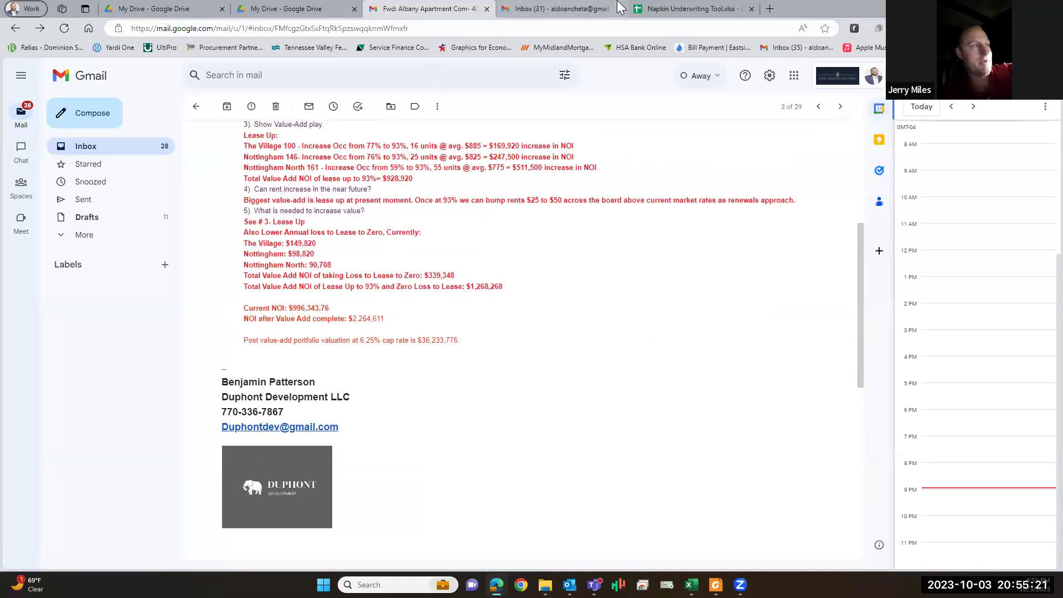
{"action": "left_click", "coordinate": [692, 10]}
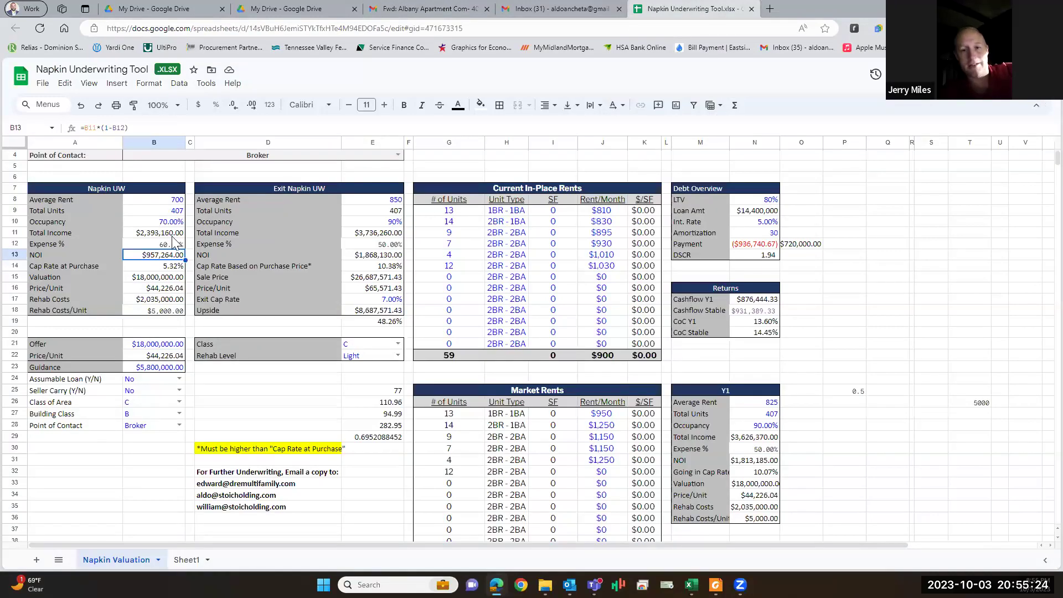
Try an average rent of 750 in the Napkin UW table.
{"action": "left_click", "coordinate": [181, 201]}
{"action": "type", "text": "75"}
{"action": "key", "text": "Return"}
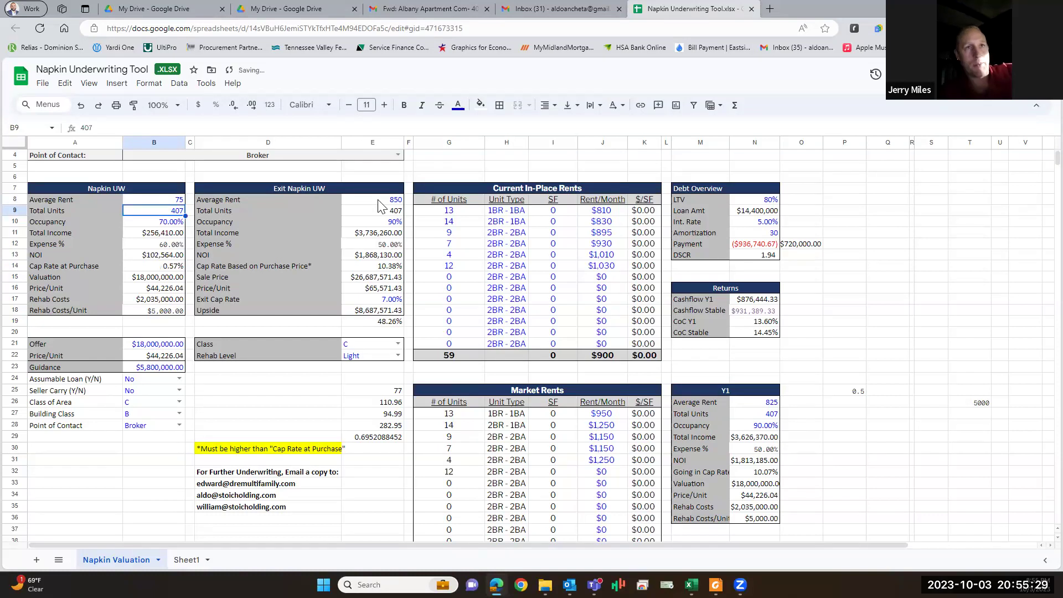
{"action": "key", "text": "Up"}
{"action": "type", "text": "750"}
{"action": "key", "text": "Return"}
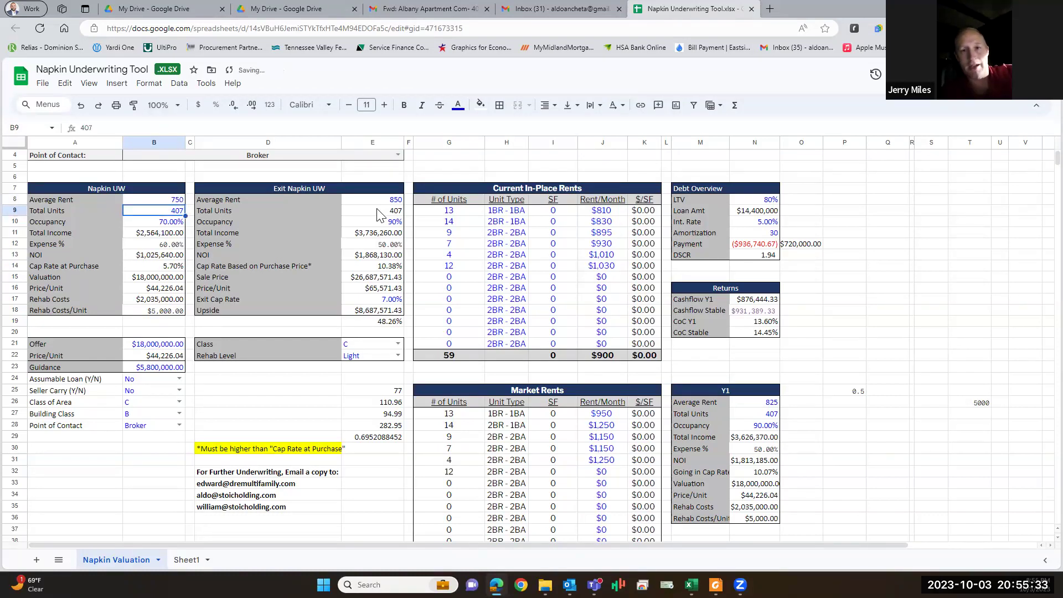
Test average rents of 747 and 740 in the Napkin UW table.
{"action": "key", "text": "Up"}
{"action": "type", "text": "747"}
{"action": "key", "text": "Return"}
{"action": "key", "text": "Up"}
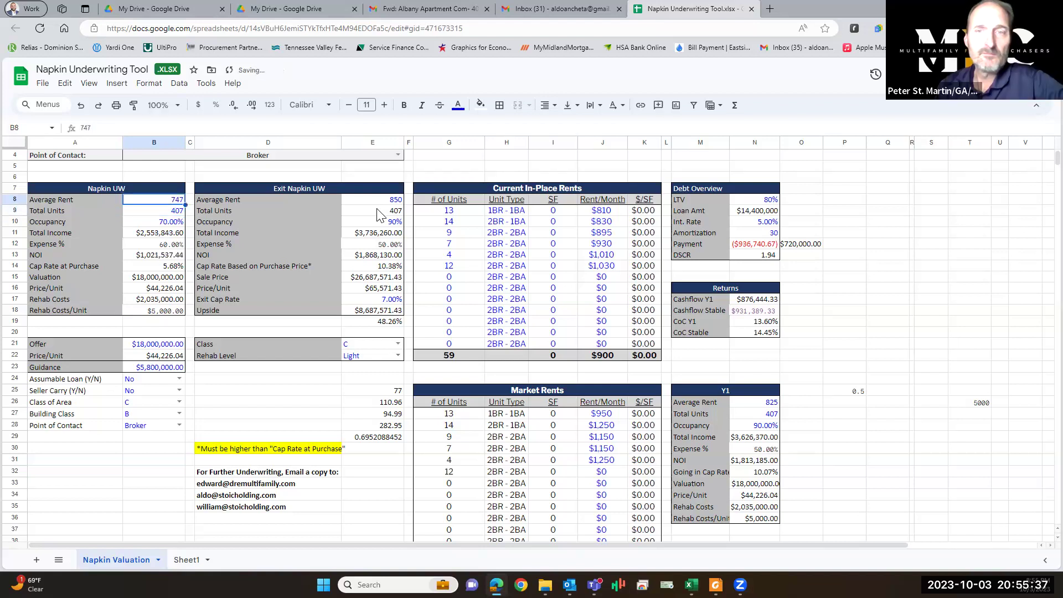
{"action": "type", "text": "74"}
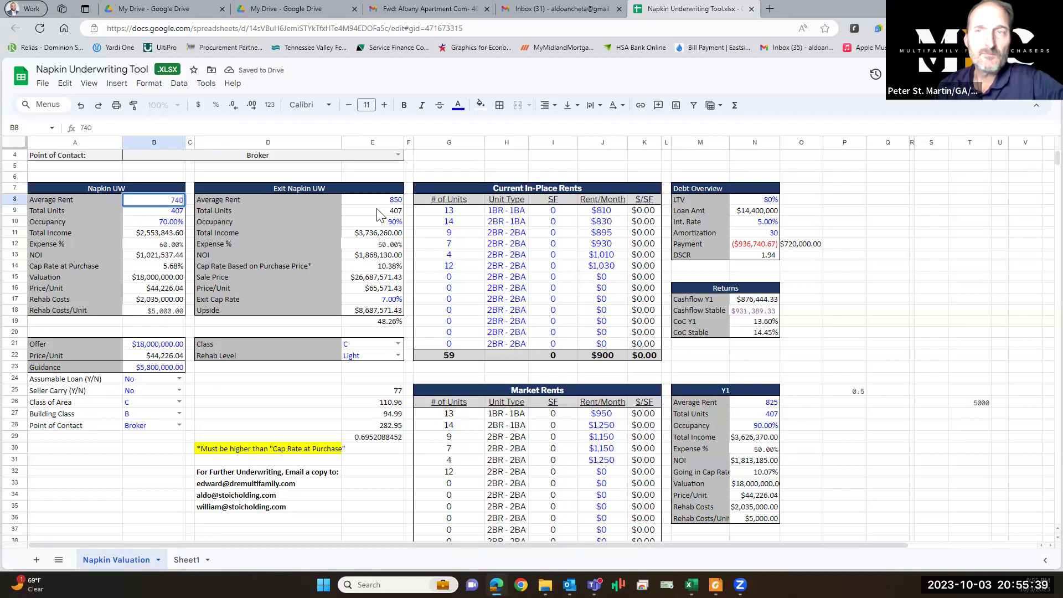
{"action": "key", "text": "Return"}
Set the average rent in the Napkin UW table to 725.
{"action": "key", "text": "Up"}
{"action": "type", "text": "7"}
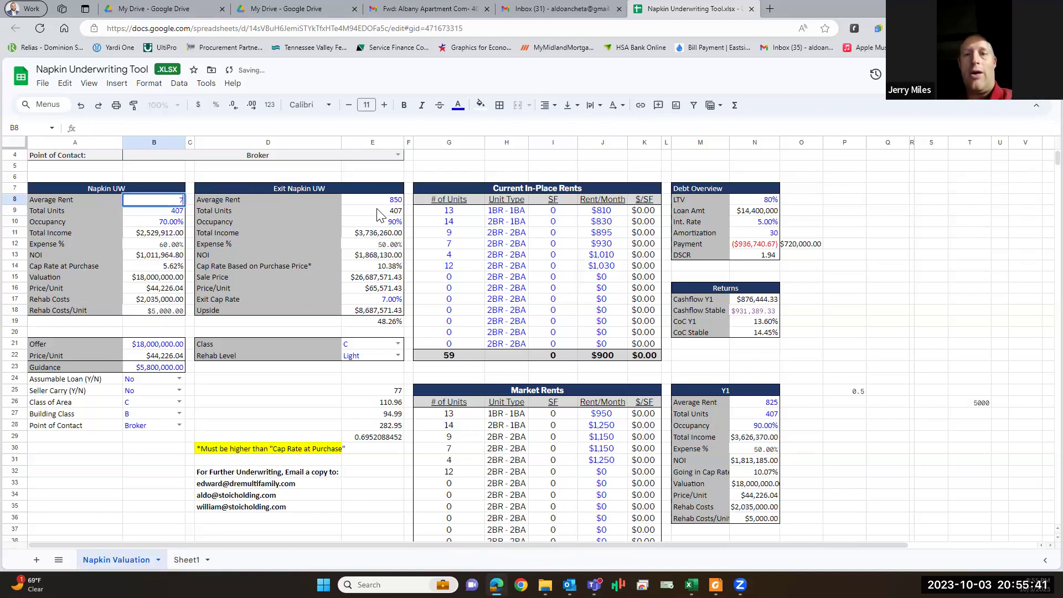
{"action": "type", "text": "25"}
{"action": "key", "text": "Return"}
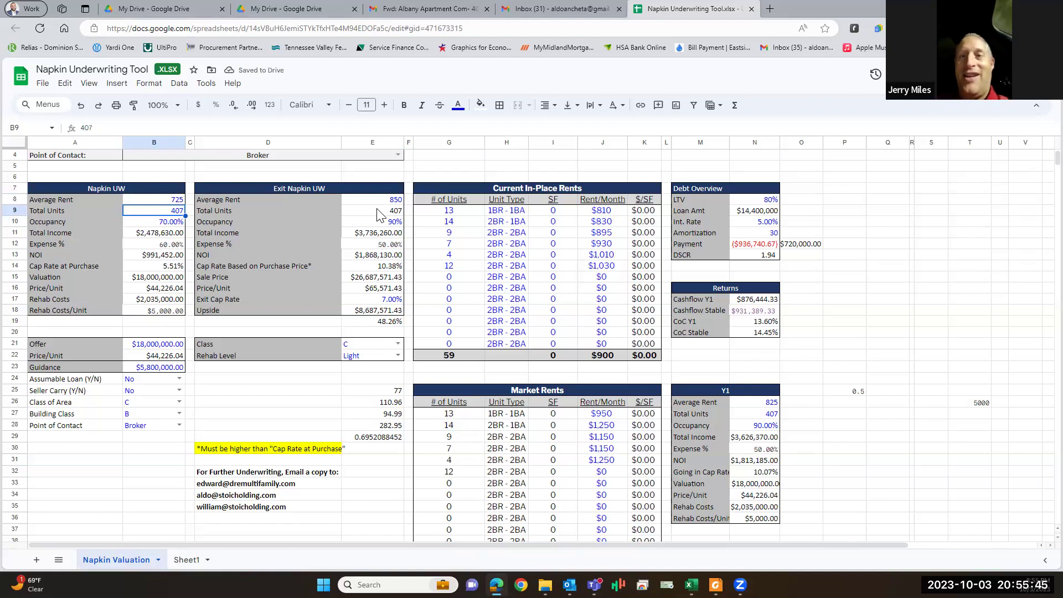
Try an average rent of 728 in the Napkin UW table.
{"action": "key", "text": "Up"}
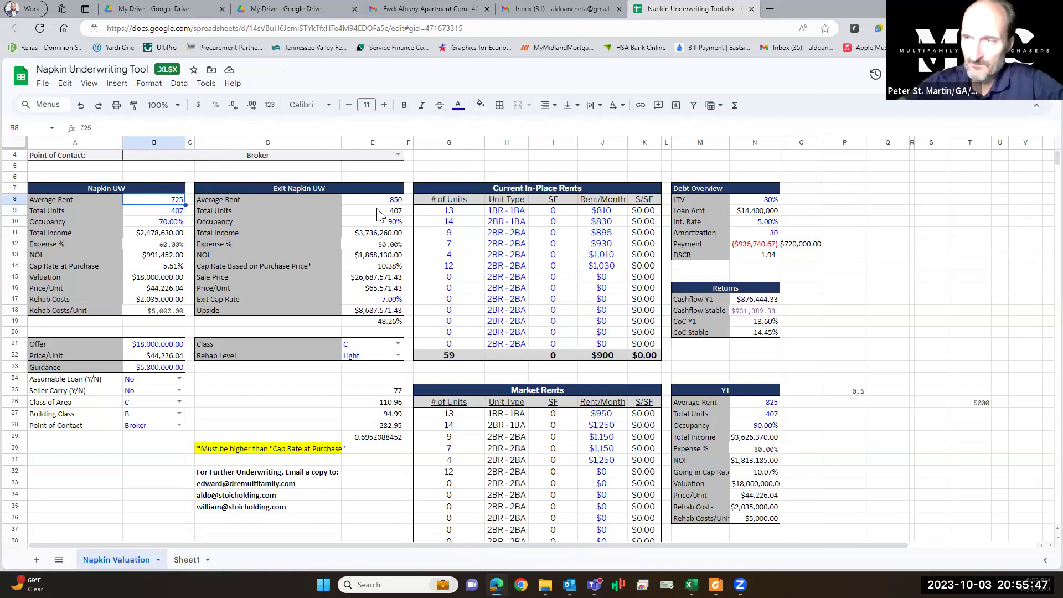
{"action": "type", "text": "728"}
{"action": "key", "text": "Return"}
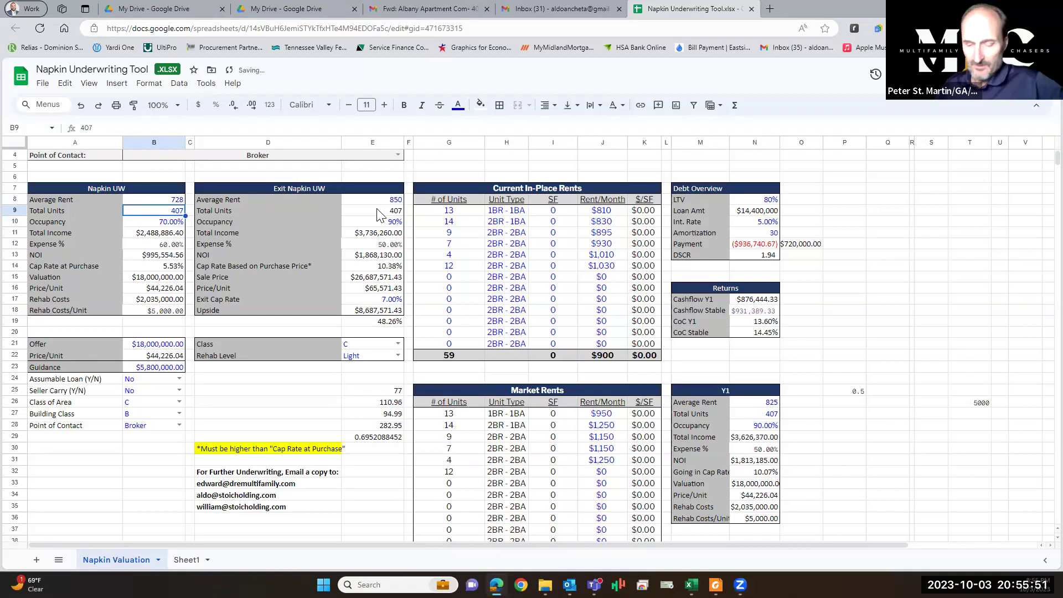
Set the average rent in the Napkin UW table to 730.
{"action": "key", "text": "Up"}
{"action": "type", "text": "730"}
{"action": "key", "text": "Return"}
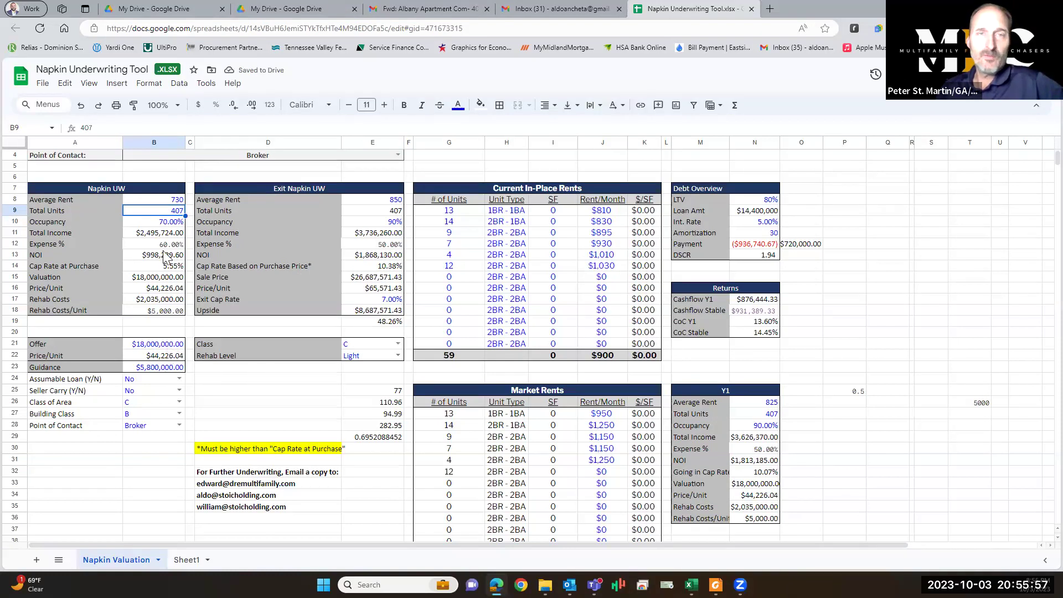
Try an offer price of $12,000,000 for the deal.
{"action": "left_click", "coordinate": [172, 346]}
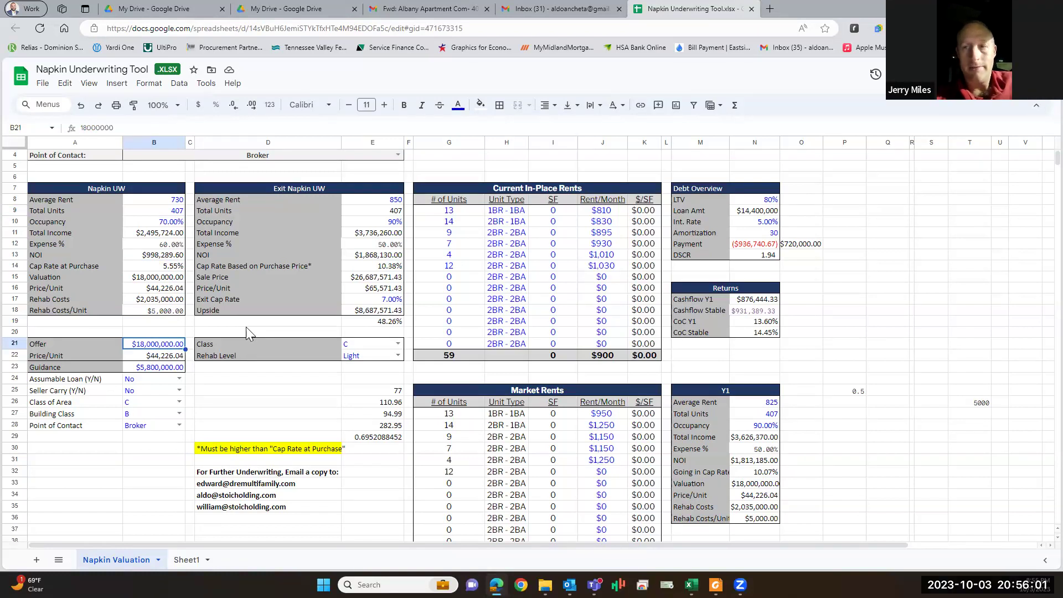
{"action": "type", "text": "12000000"}
{"action": "key", "text": "Return"}
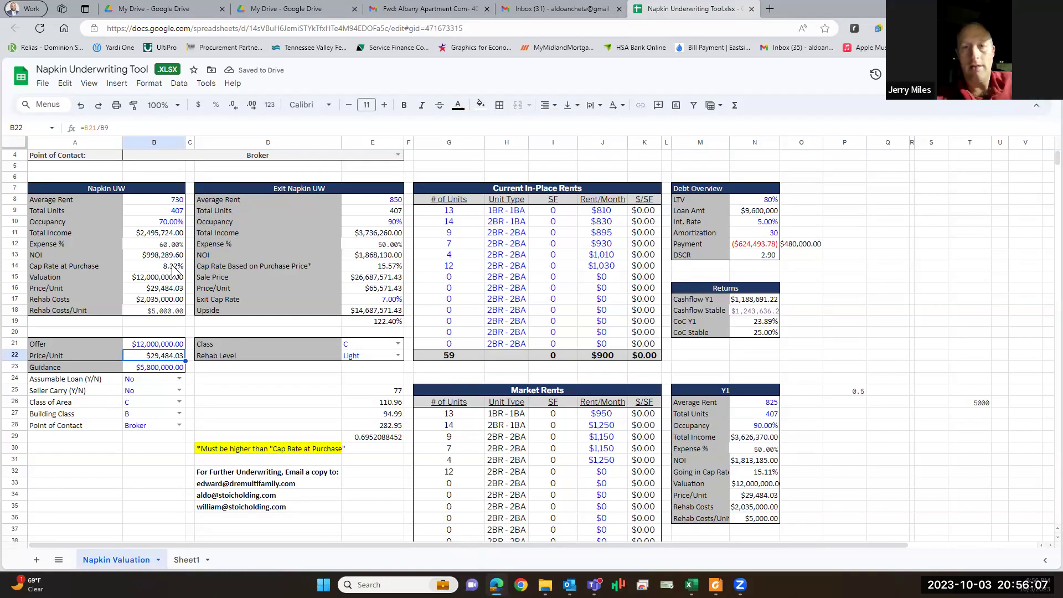
{"action": "left_click", "coordinate": [167, 344]}
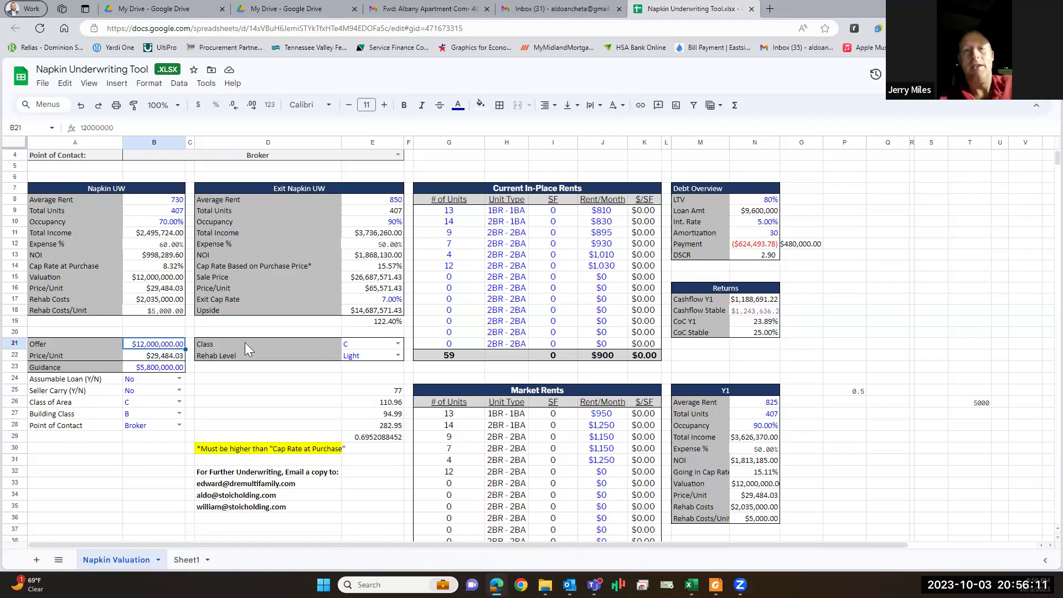
Set the average rent in the Exit Napkin UW table to 800.
{"action": "left_click", "coordinate": [773, 404]}
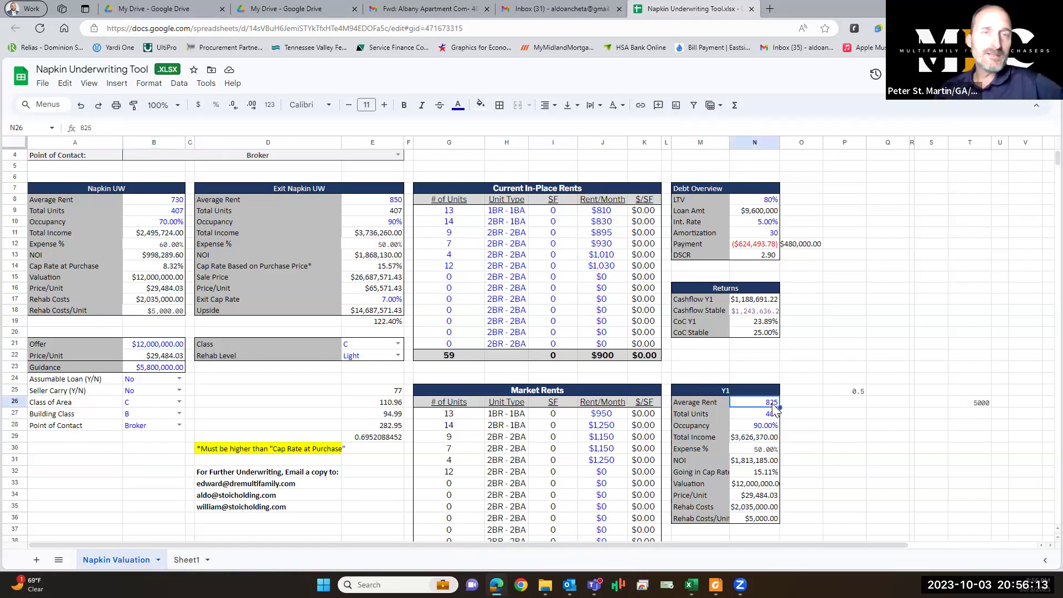
{"action": "left_click", "coordinate": [395, 201]}
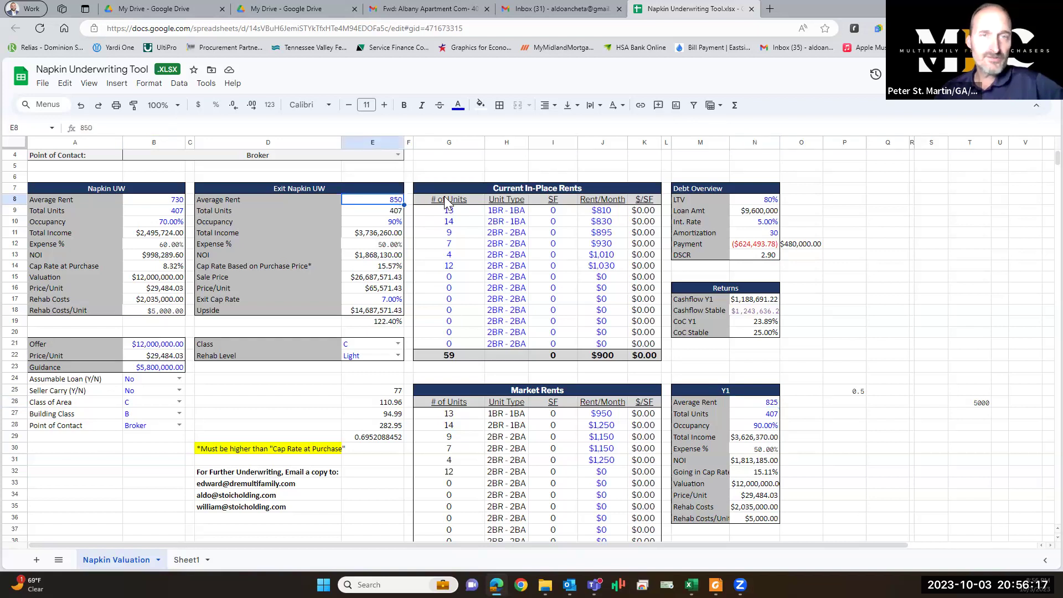
{"action": "type", "text": "800"}
{"action": "key", "text": "Return"}
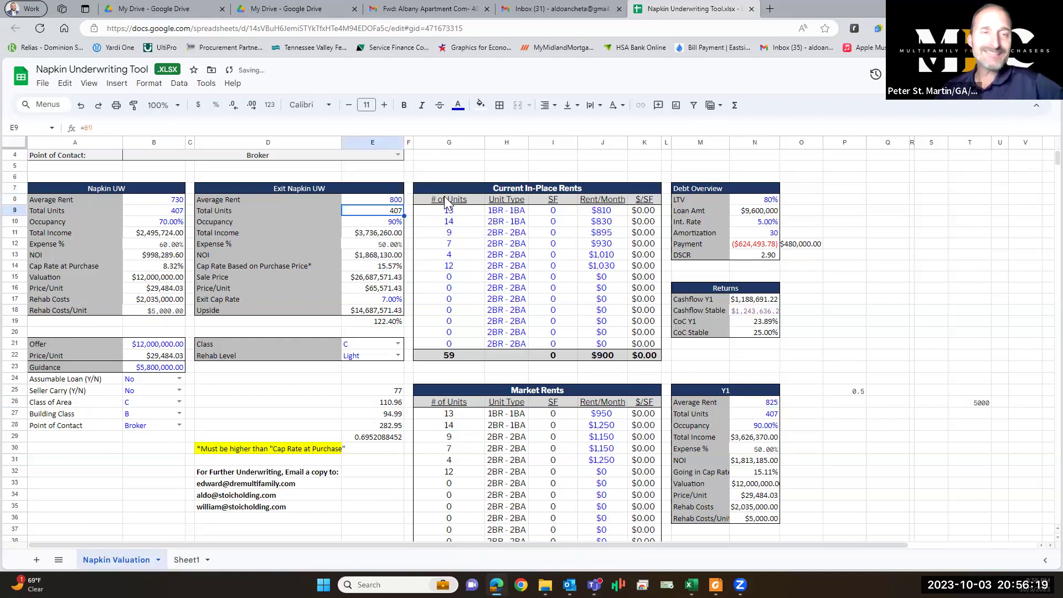
Set the exit cap rate in the Exit Napkin UW table to 8%.
{"action": "left_click", "coordinate": [386, 301]}
{"action": "type", "text": "8"}
{"action": "key", "text": "Return"}
{"action": "key", "text": "Up"}
{"action": "type", "text": "8"}
{"action": "key", "text": "Return"}
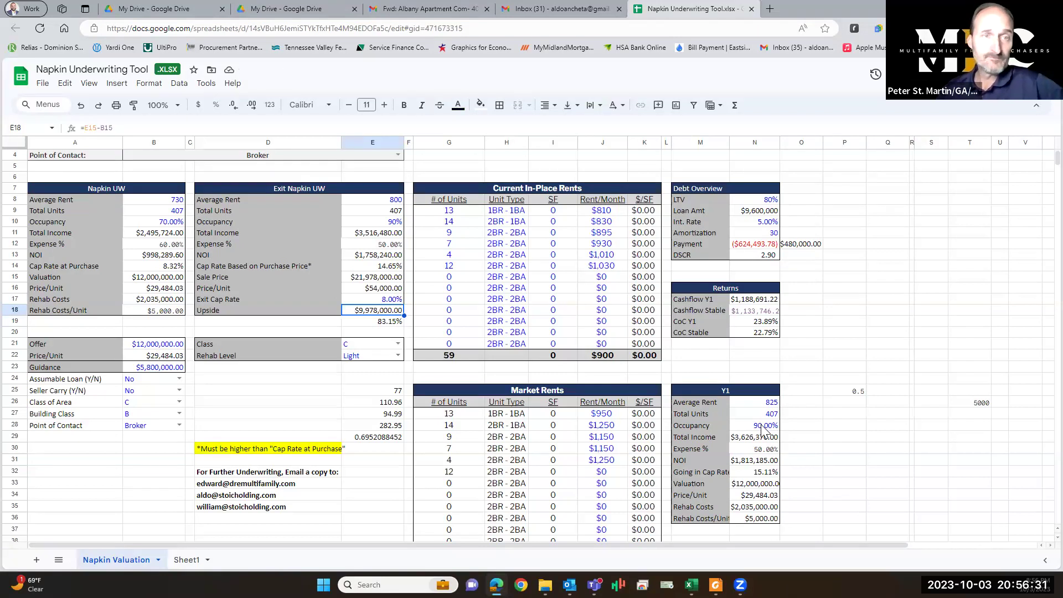
Try an average rent of 790 in the Y1 table.
{"action": "left_click", "coordinate": [764, 404]}
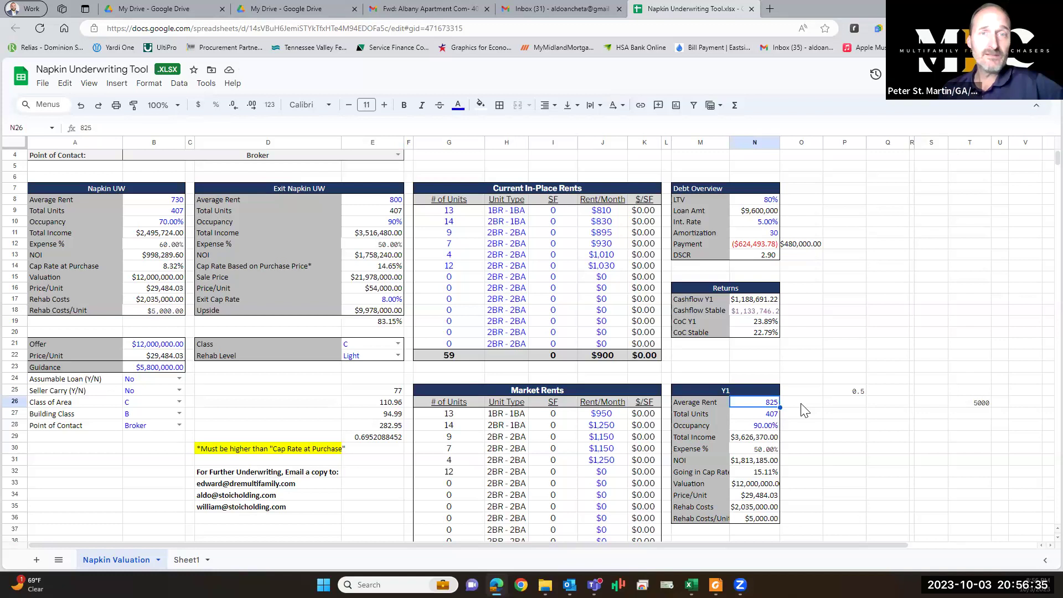
{"action": "type", "text": "790"}
{"action": "key", "text": "Return"}
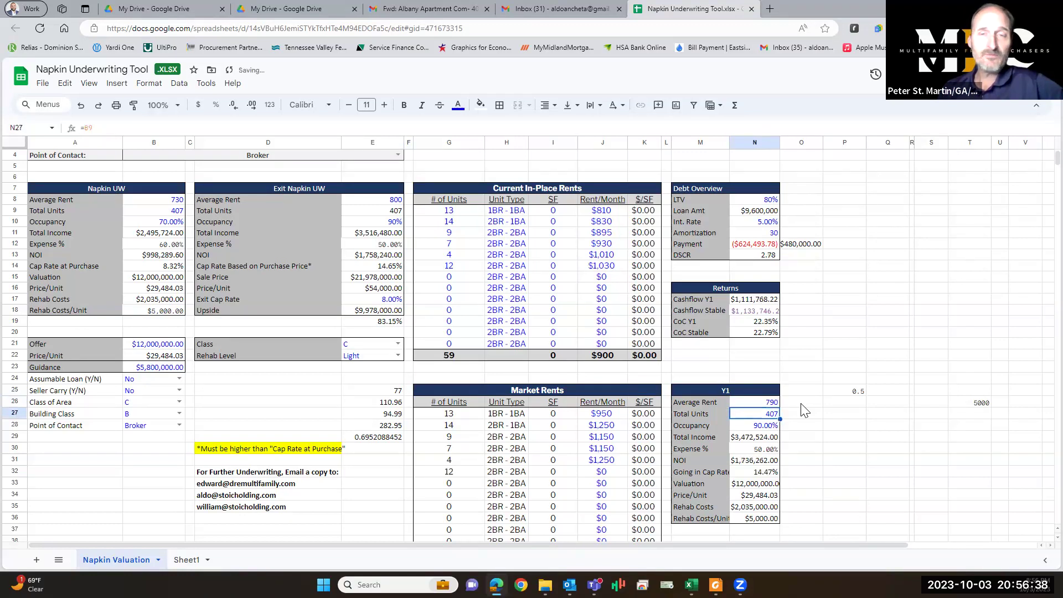
Set the average rent in the Y1 table to 780 and its expense percentage to 55%.
{"action": "left_click", "coordinate": [771, 403]}
{"action": "type", "text": "780"}
{"action": "key", "text": "Return"}
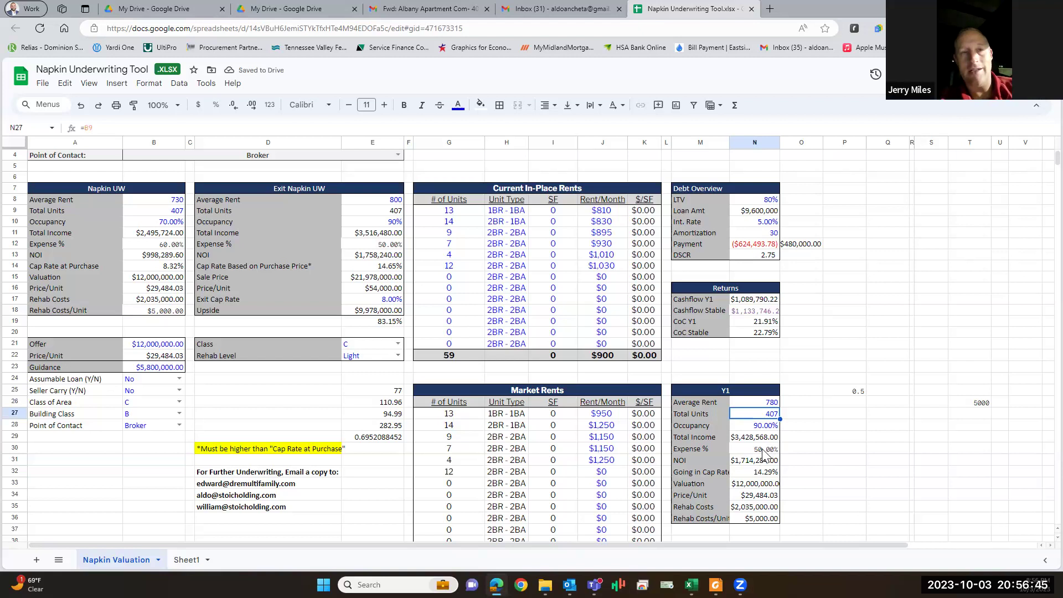
{"action": "left_click", "coordinate": [767, 450]}
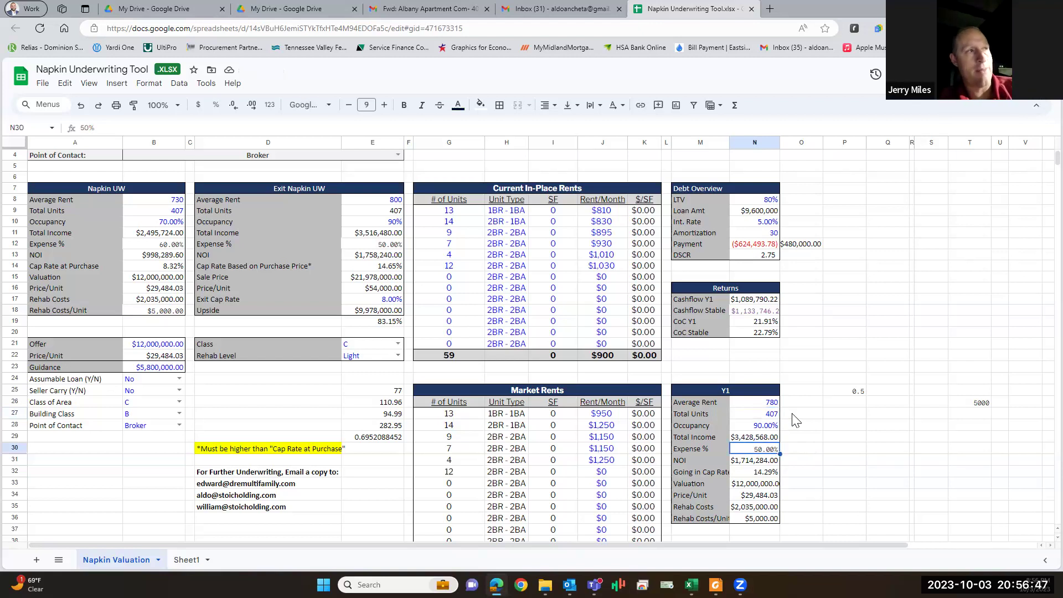
{"action": "type", "text": "55"}
{"action": "key", "text": "Return"}
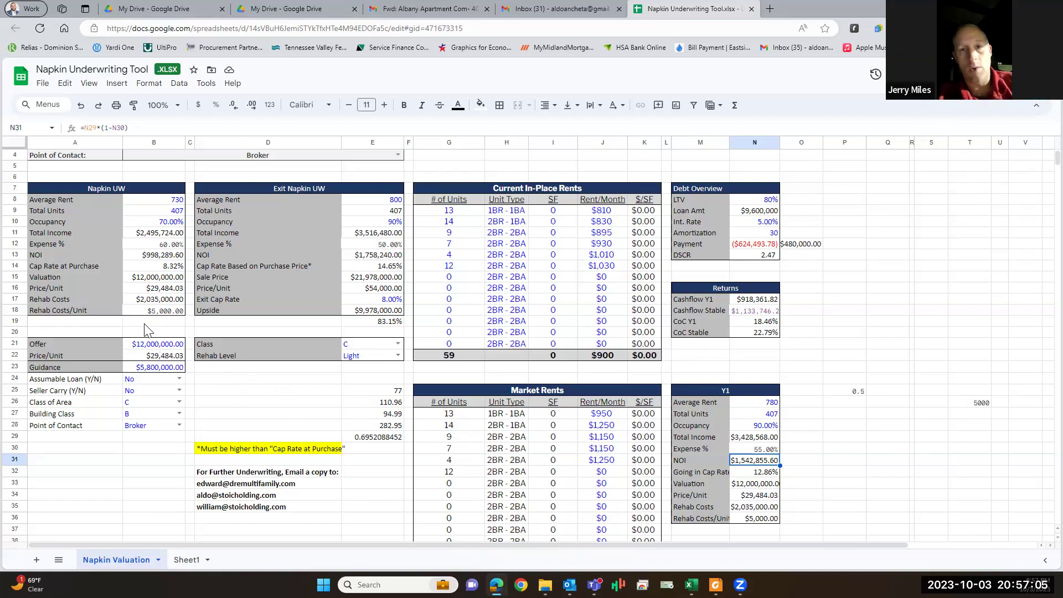
Compare the Heavy and Moderate rehab levels for the class C property and settle on Heavy.
{"action": "left_click", "coordinate": [403, 360]}
{"action": "left_click", "coordinate": [362, 375]}
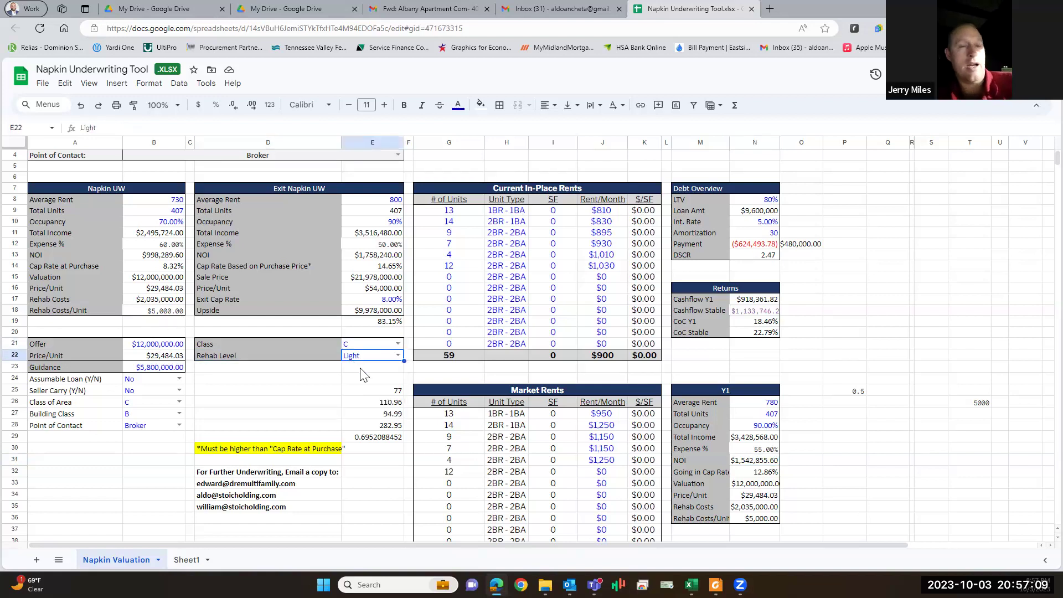
{"action": "left_click", "coordinate": [398, 355]}
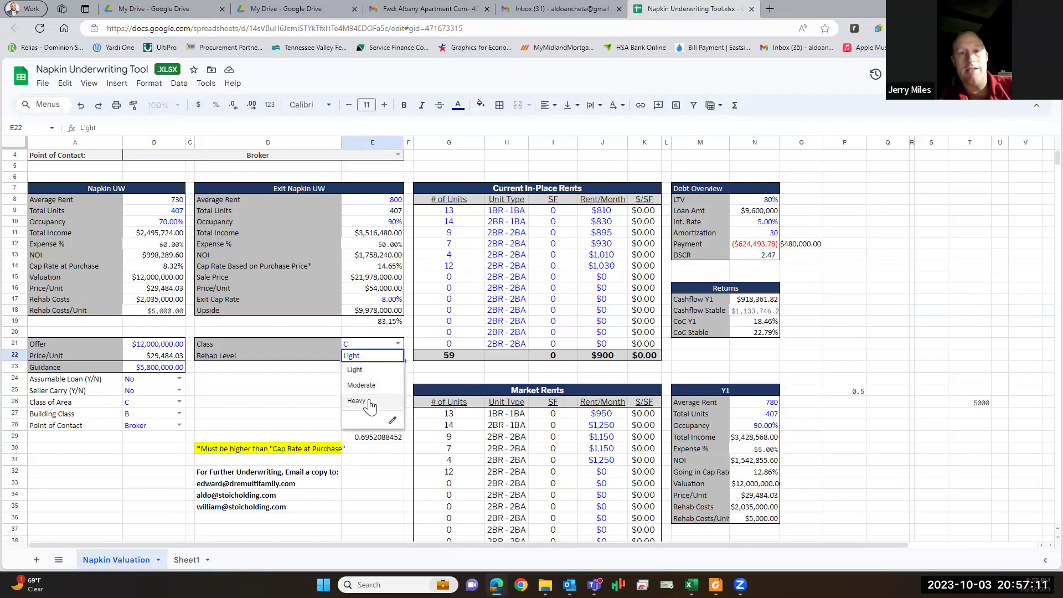
{"action": "left_click", "coordinate": [365, 402]}
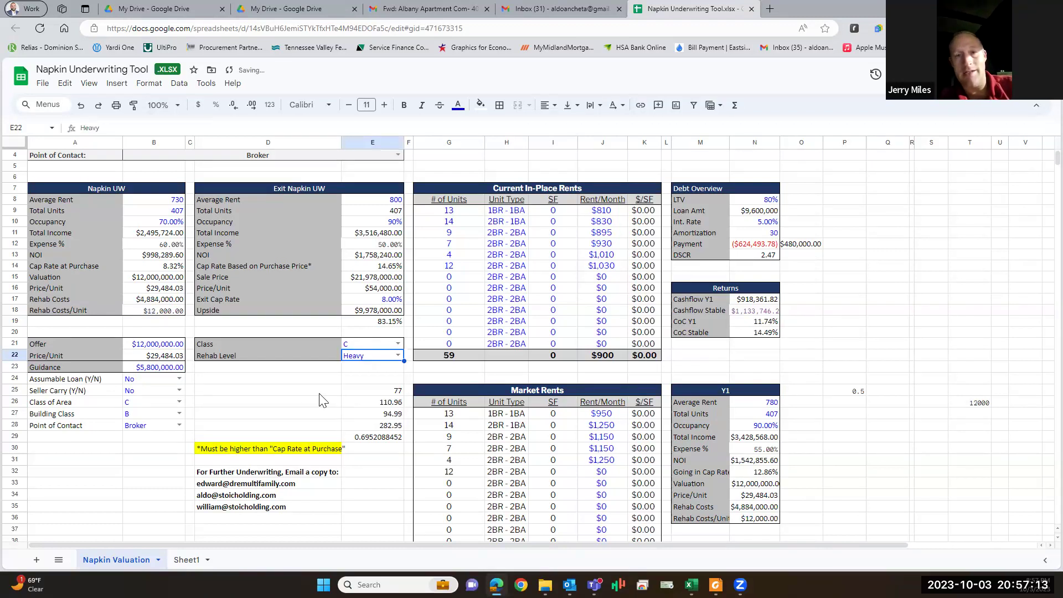
{"action": "left_click", "coordinate": [397, 357]}
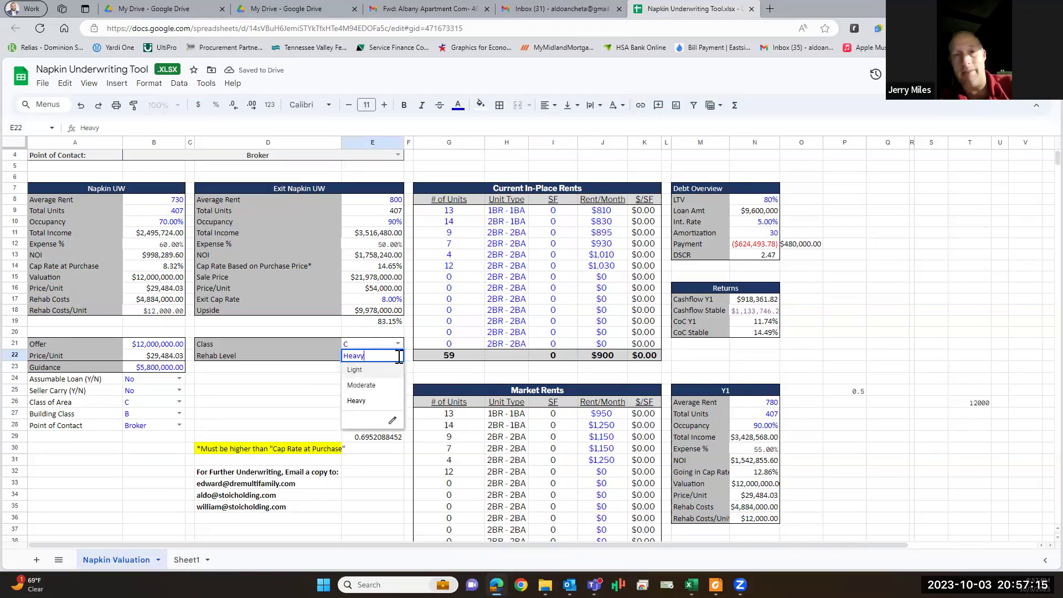
{"action": "left_click", "coordinate": [365, 385]}
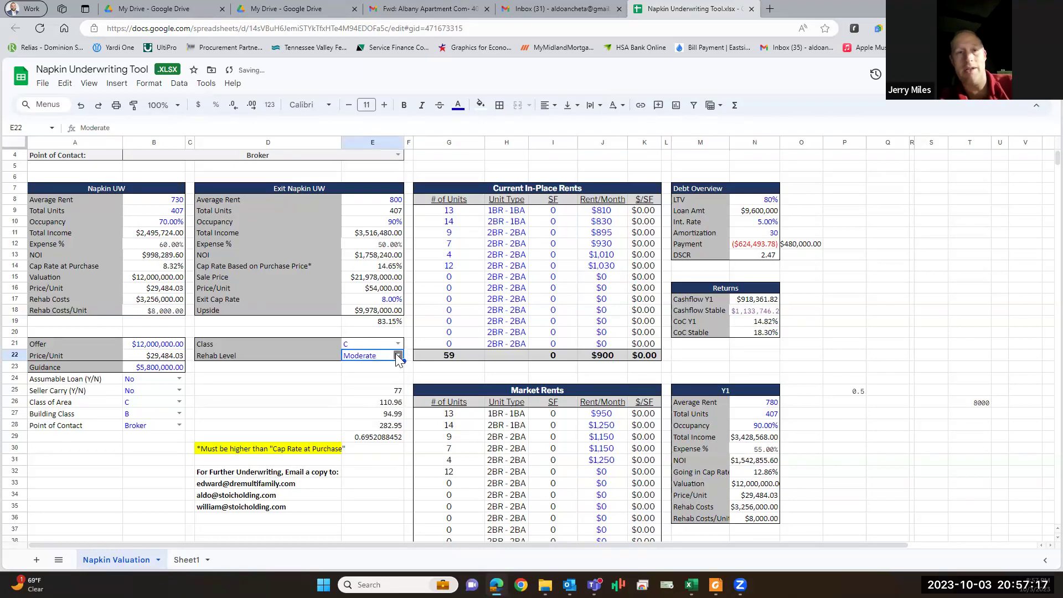
{"action": "left_click", "coordinate": [396, 357]}
{"action": "left_click", "coordinate": [368, 403]}
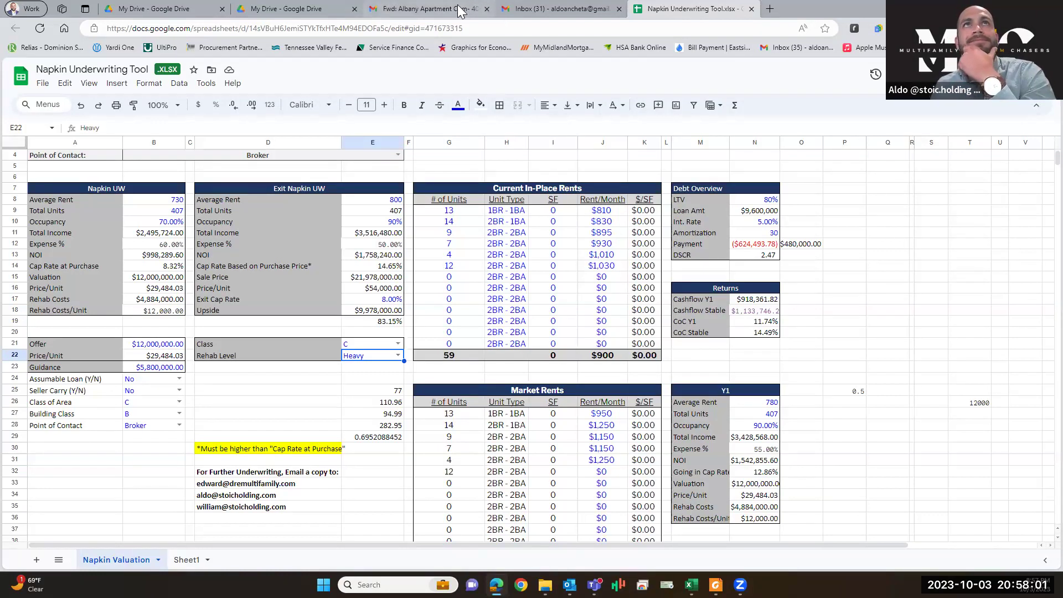
Test property class A with the Heavy and Light rehab levels, and restore class C with Heavy rehab.
{"action": "mouse_move", "coordinate": [459, 11]}
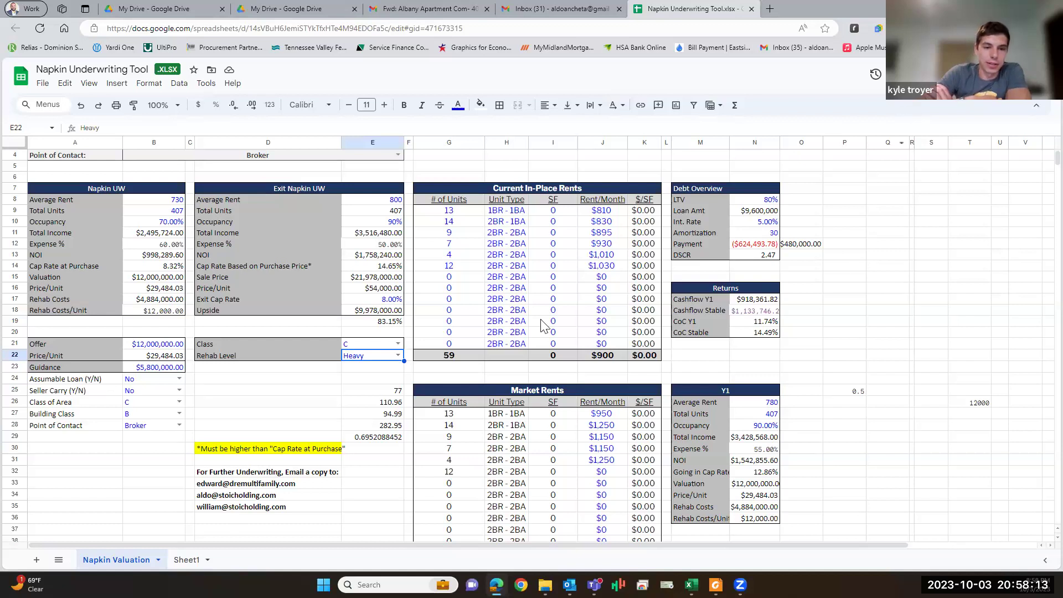
{"action": "left_click", "coordinate": [398, 344]}
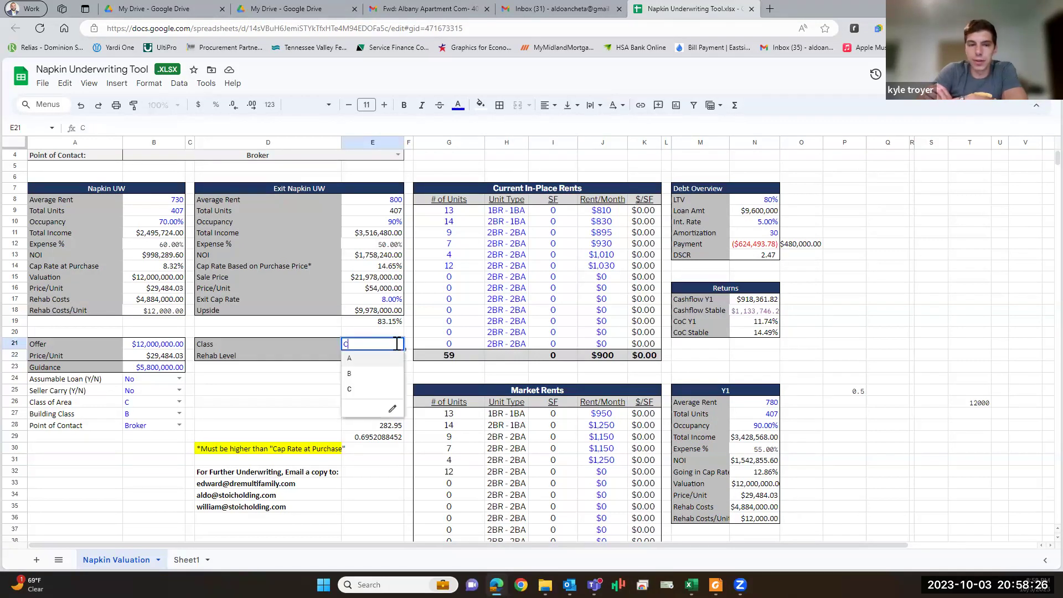
{"action": "left_click", "coordinate": [359, 360]}
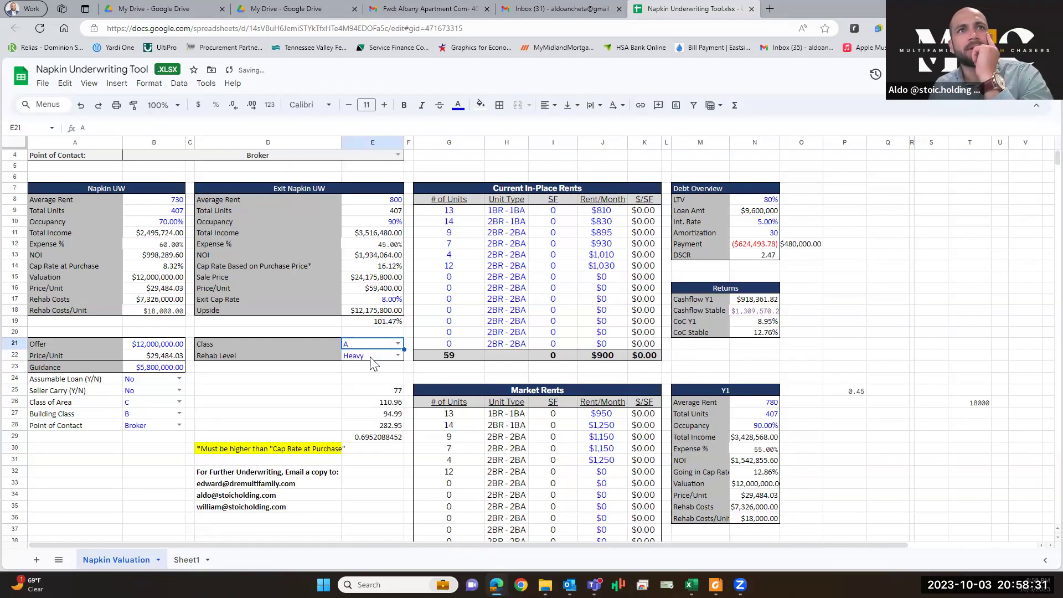
{"action": "left_click", "coordinate": [374, 357]}
{"action": "left_click", "coordinate": [398, 355]}
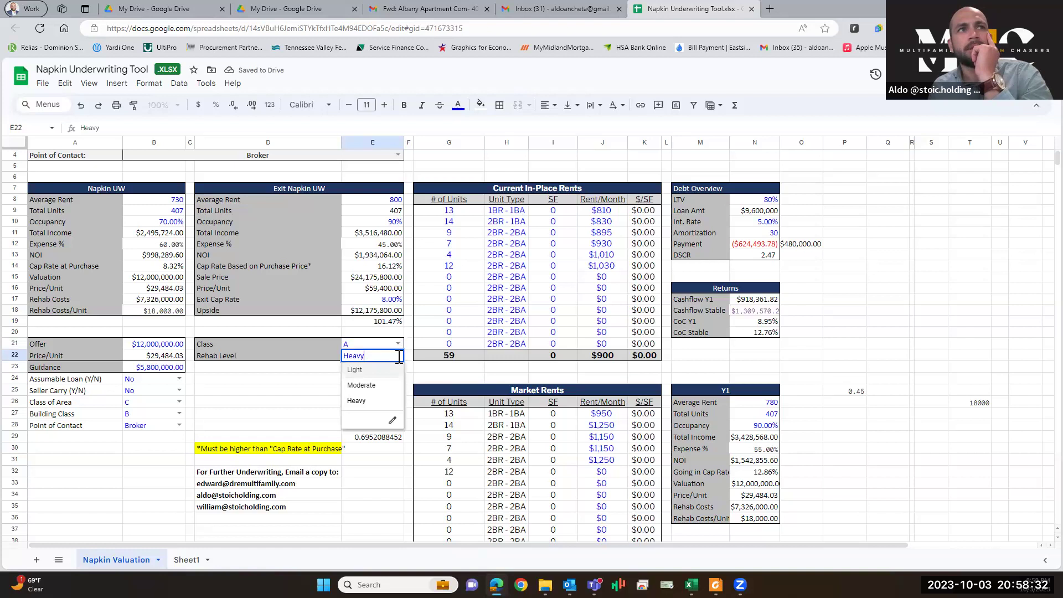
{"action": "left_click", "coordinate": [363, 369]}
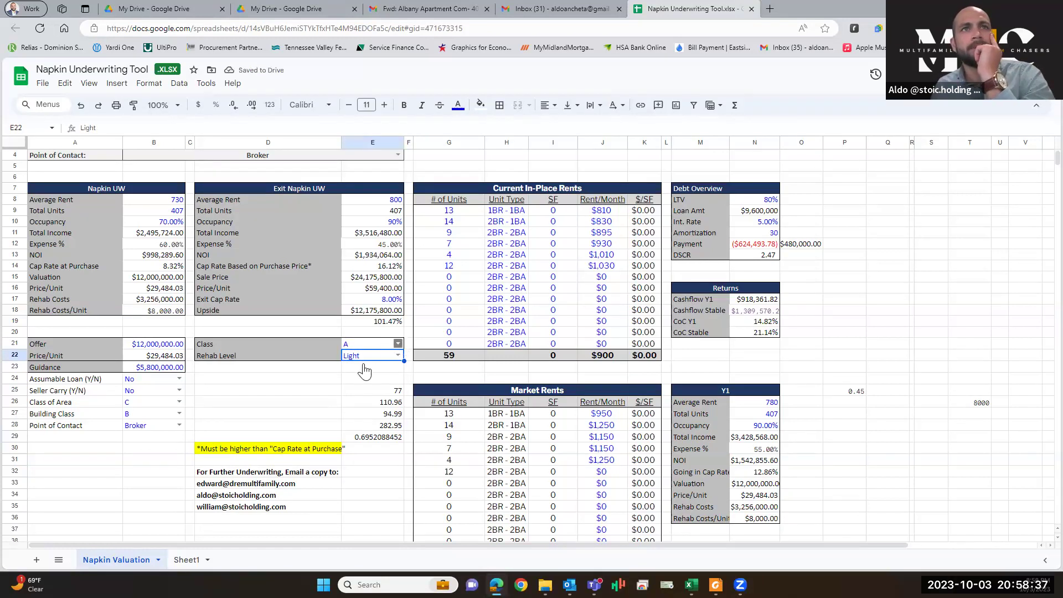
{"action": "left_click", "coordinate": [398, 344]}
{"action": "left_click", "coordinate": [349, 389]}
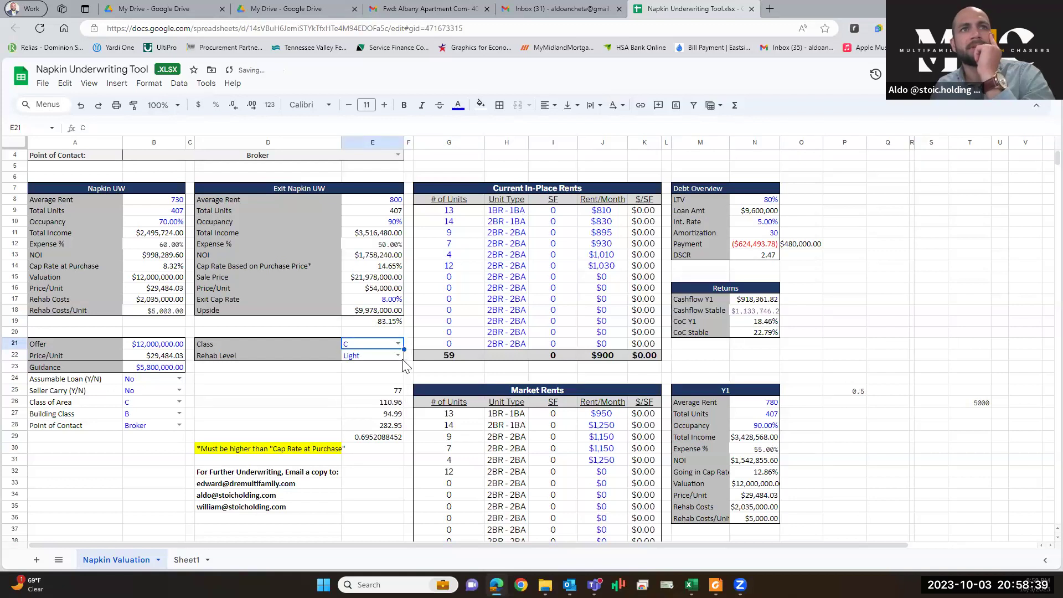
{"action": "left_click", "coordinate": [398, 355]}
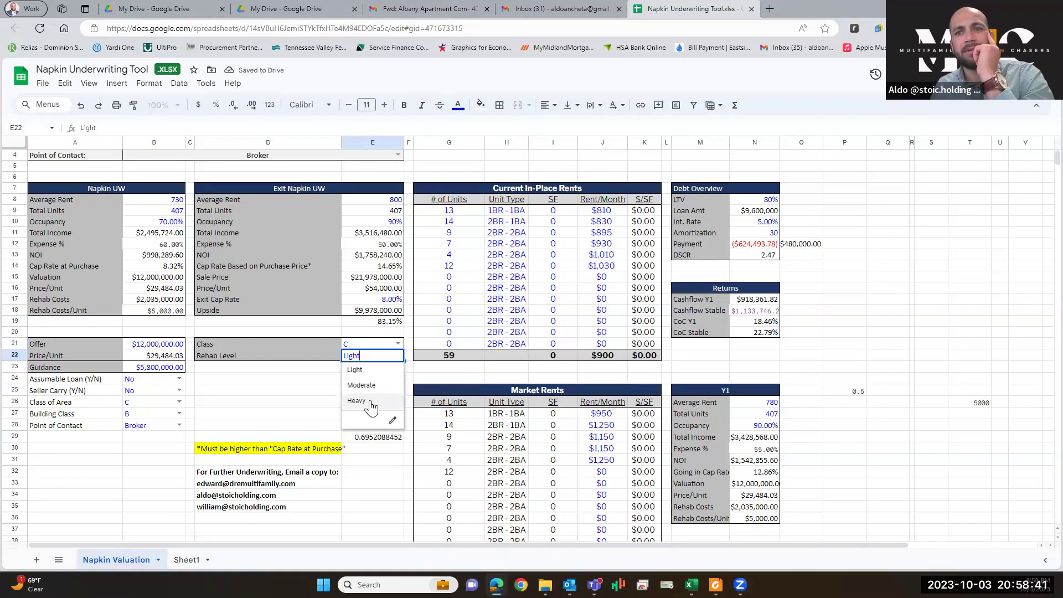
{"action": "left_click", "coordinate": [370, 404]}
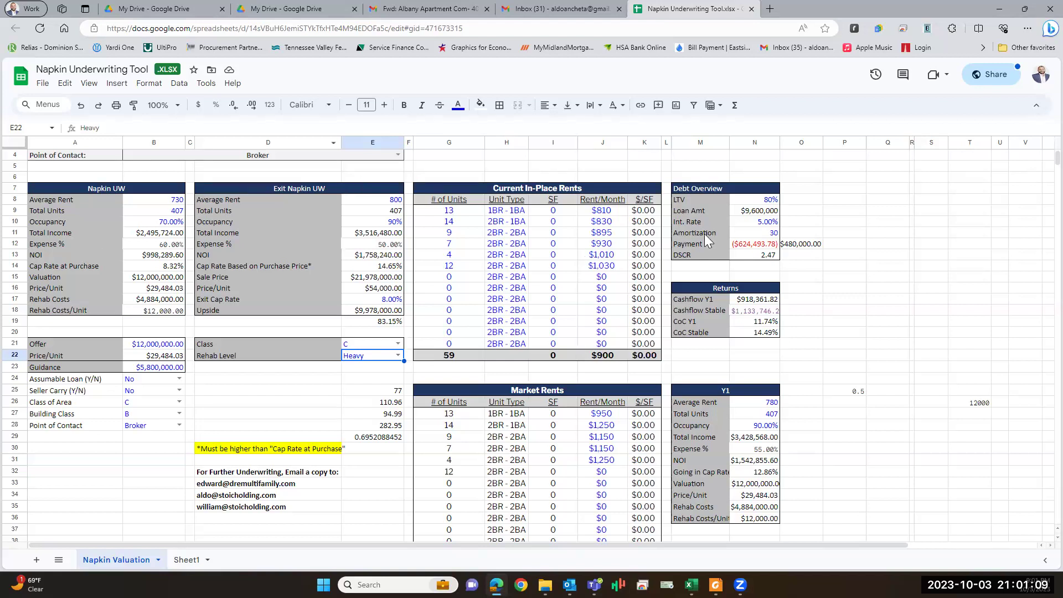
Set the interest rate in the Debt Overview table to 3.25%.
{"action": "left_click", "coordinate": [771, 199]}
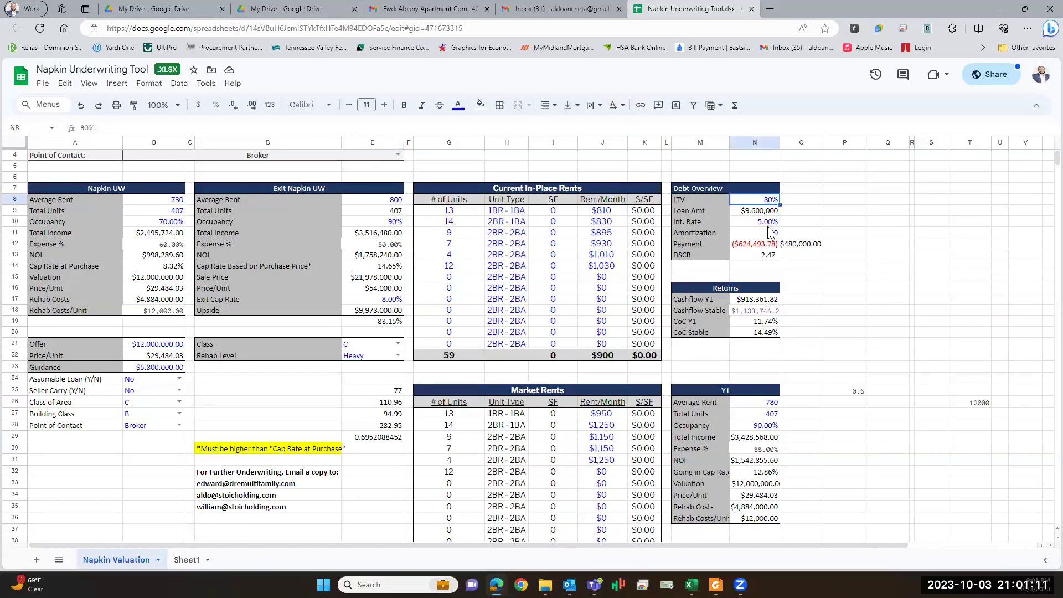
{"action": "left_click", "coordinate": [769, 224]}
{"action": "type", "text": "3.25"}
{"action": "key", "text": "Return"}
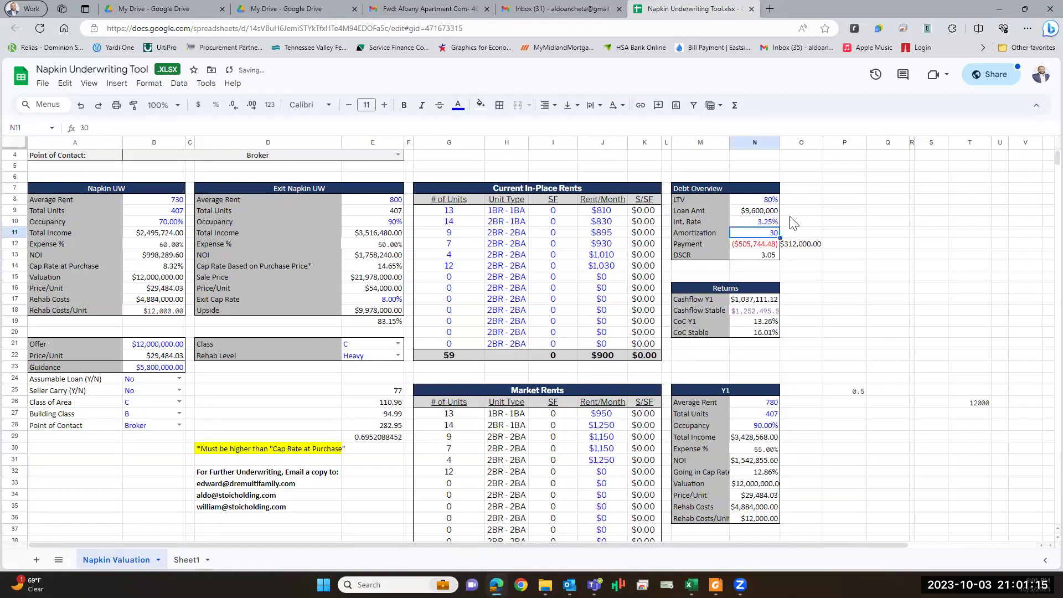
Set the offer price to $22,500,000 and check the payment formula in the Debt Overview table.
{"action": "left_click", "coordinate": [172, 350]}
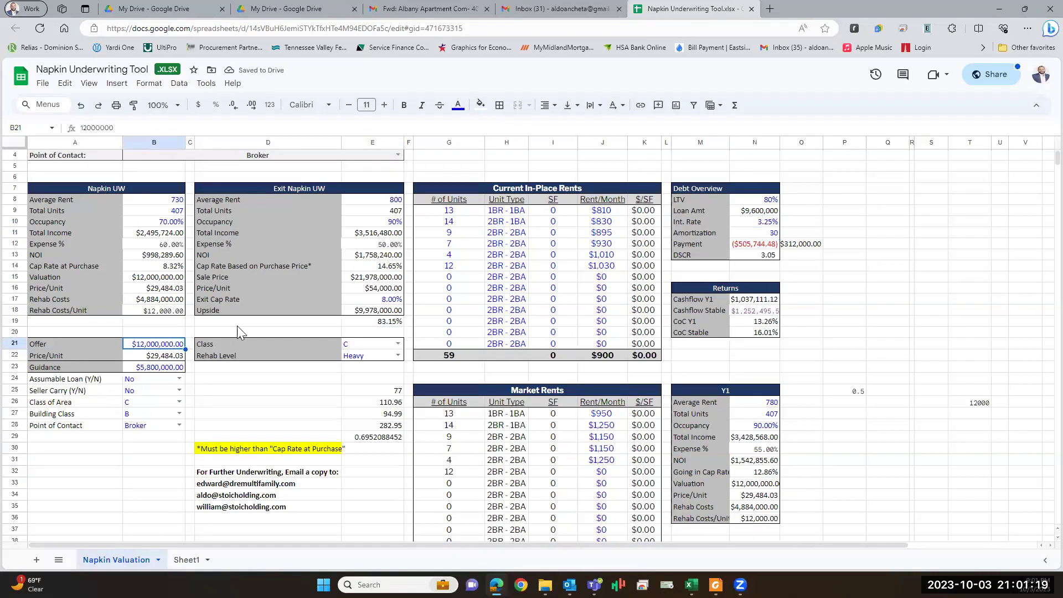
{"action": "type", "text": "22,500,00"}
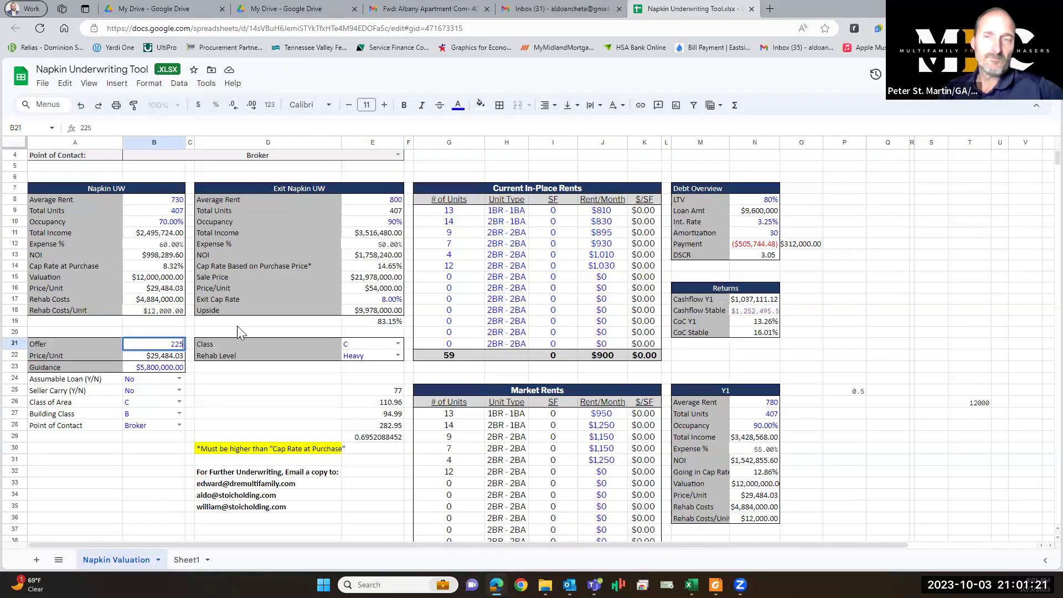
{"action": "type", "text": "00000"}
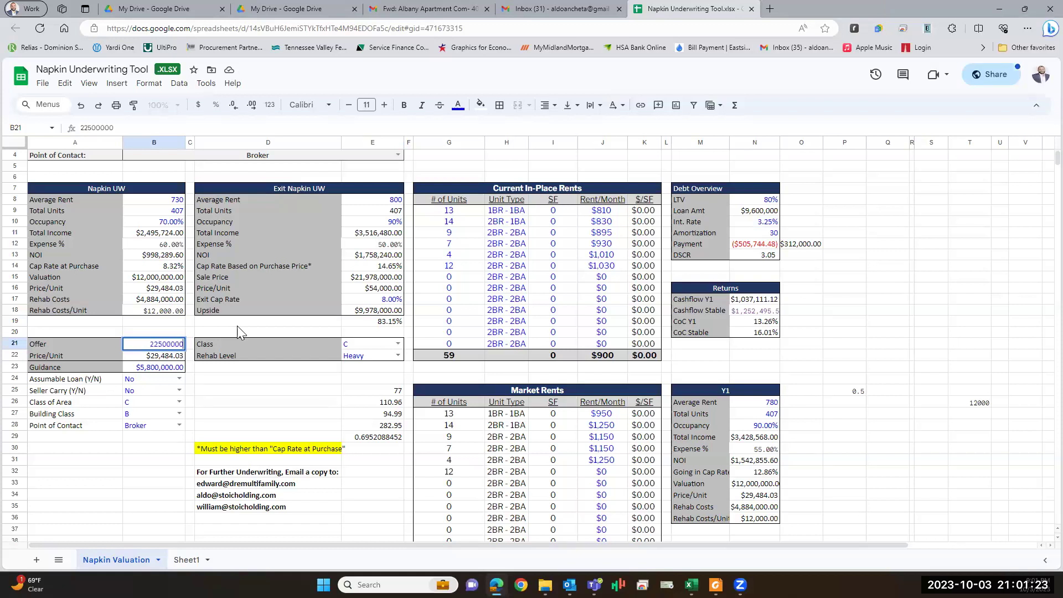
{"action": "key", "text": "Return"}
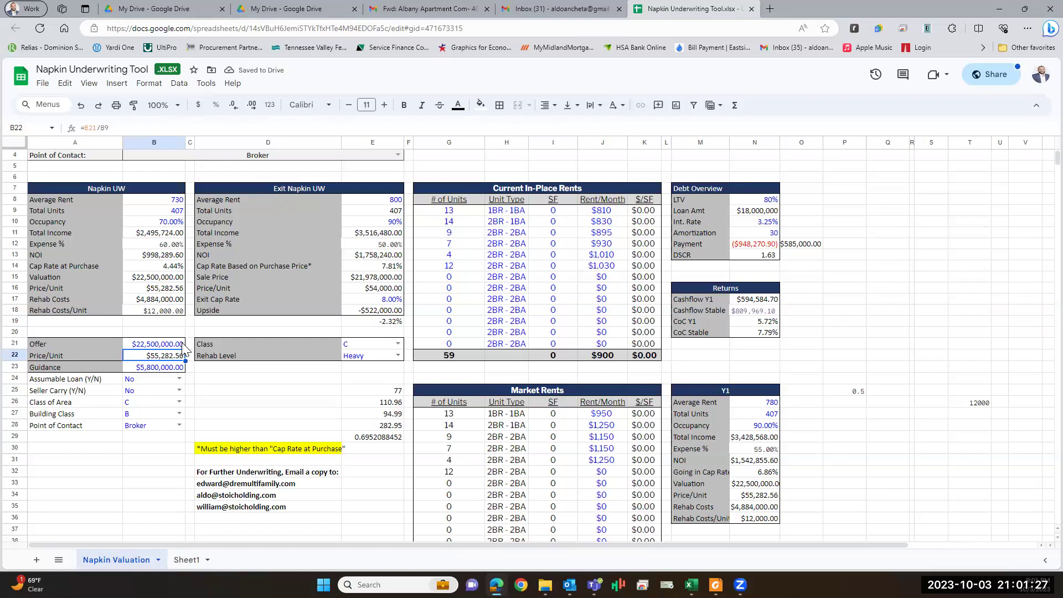
{"action": "left_click", "coordinate": [181, 344]}
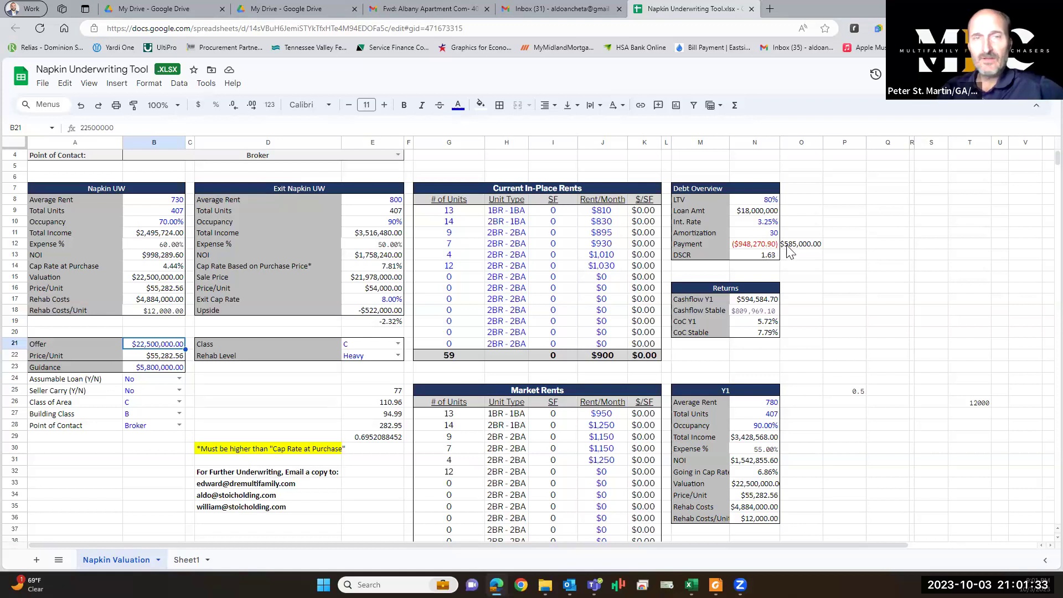
{"action": "left_click", "coordinate": [758, 248]}
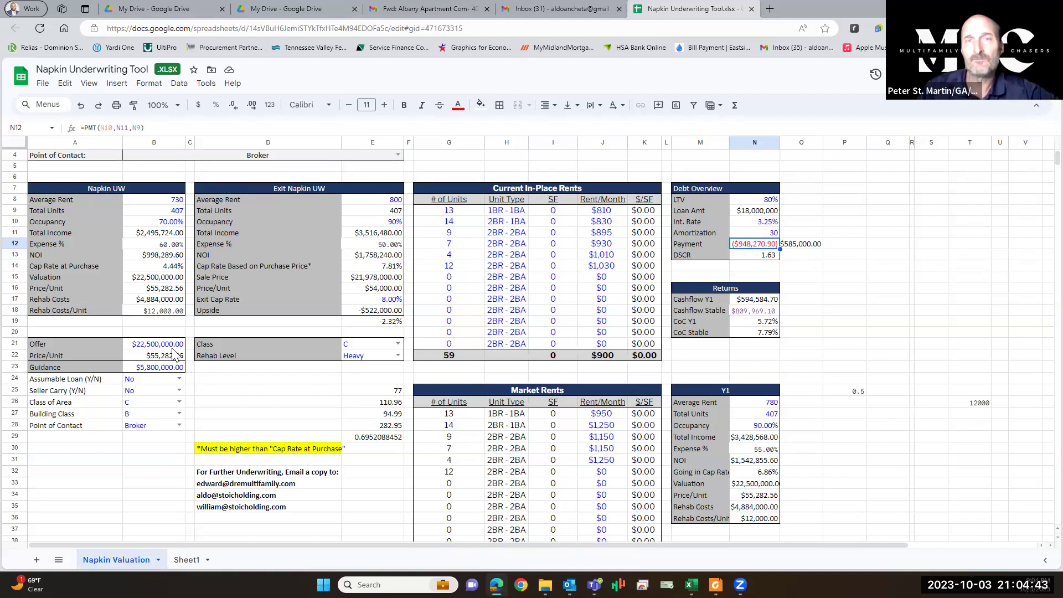
{"action": "mouse_move", "coordinate": [240, 506]}
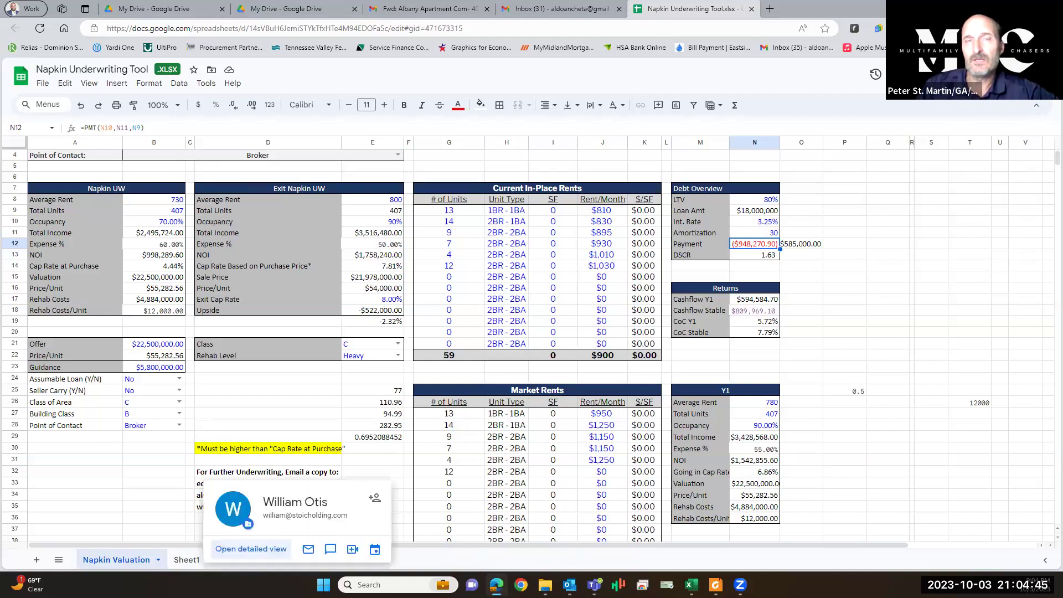